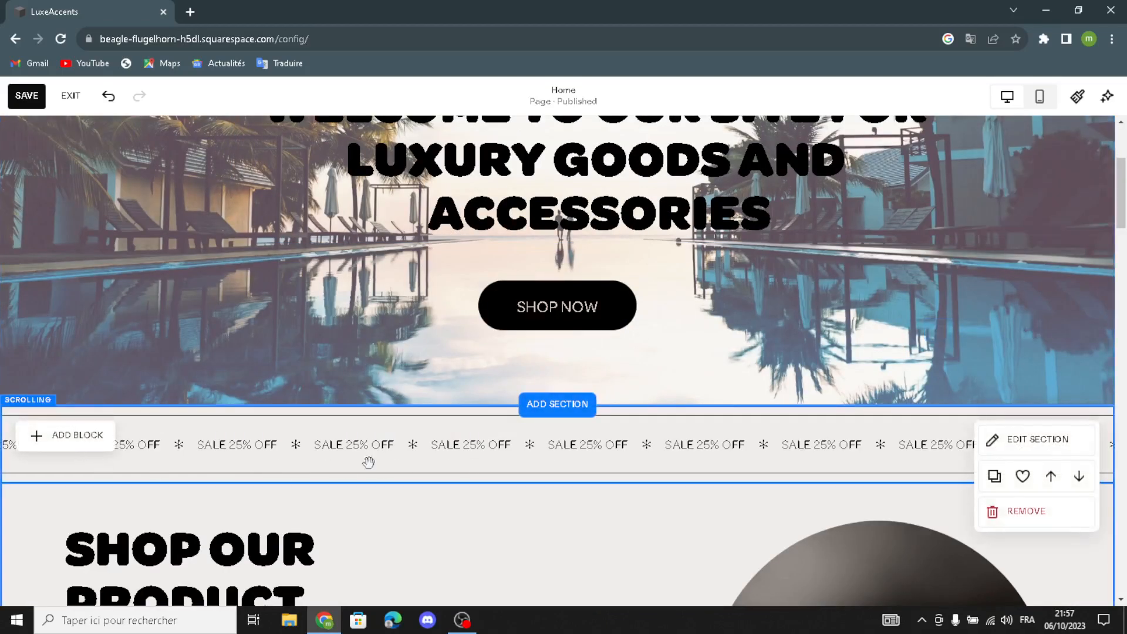
# Open the content settings of the "SALE 25% OFF" scrolling block and view its link options without adding a link.
pyautogui.click(176, 461)
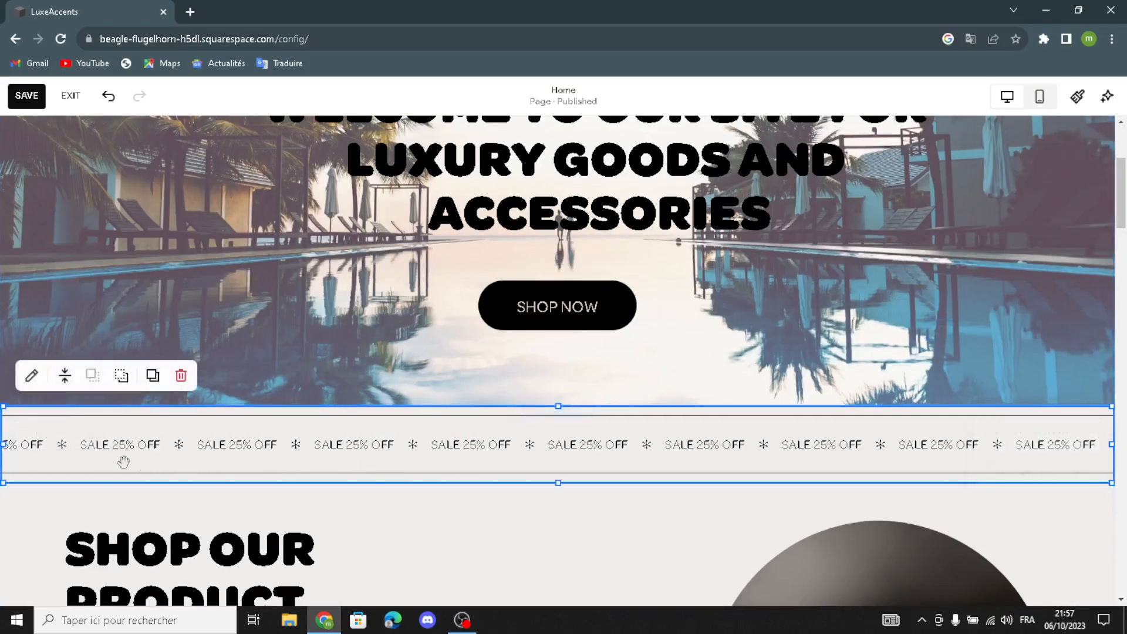
pyautogui.click(27, 375)
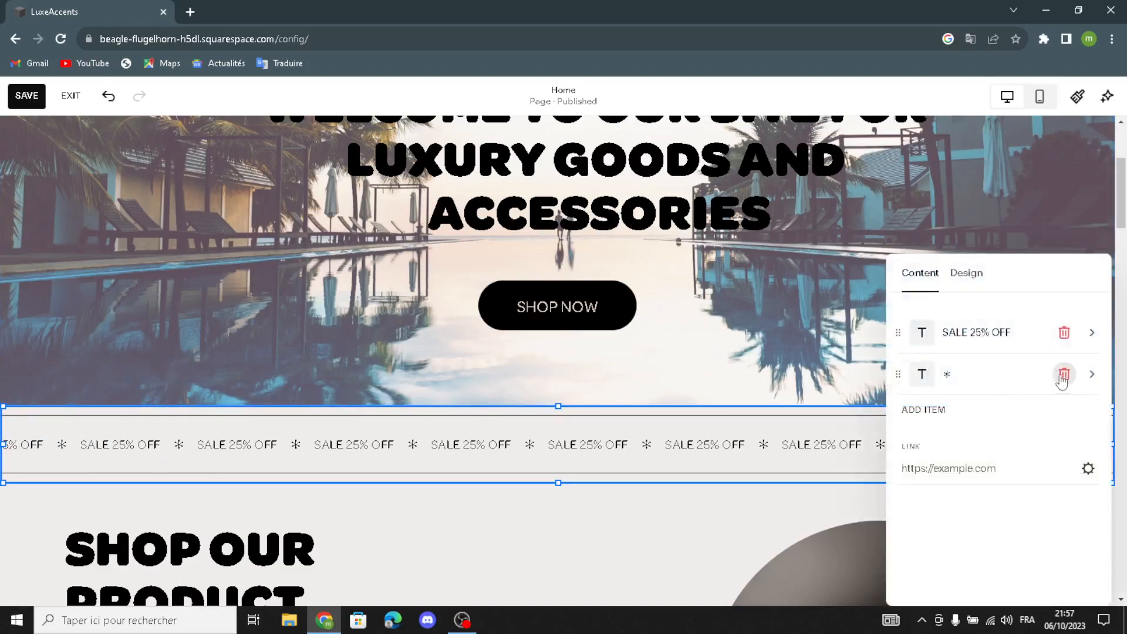
pyautogui.click(1088, 469)
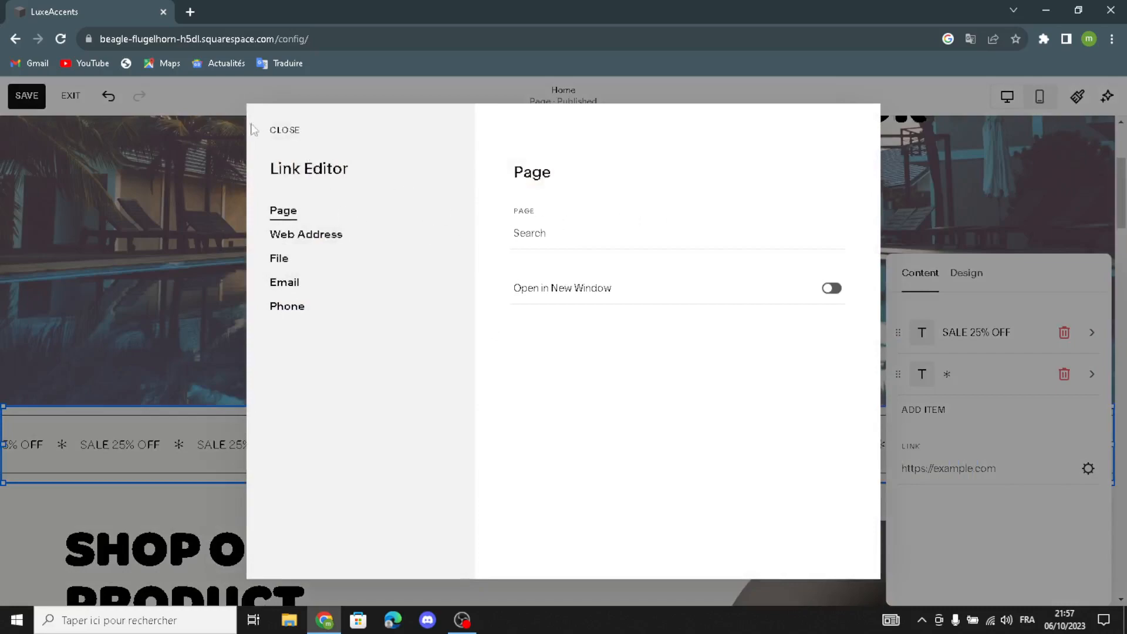
pyautogui.click(284, 131)
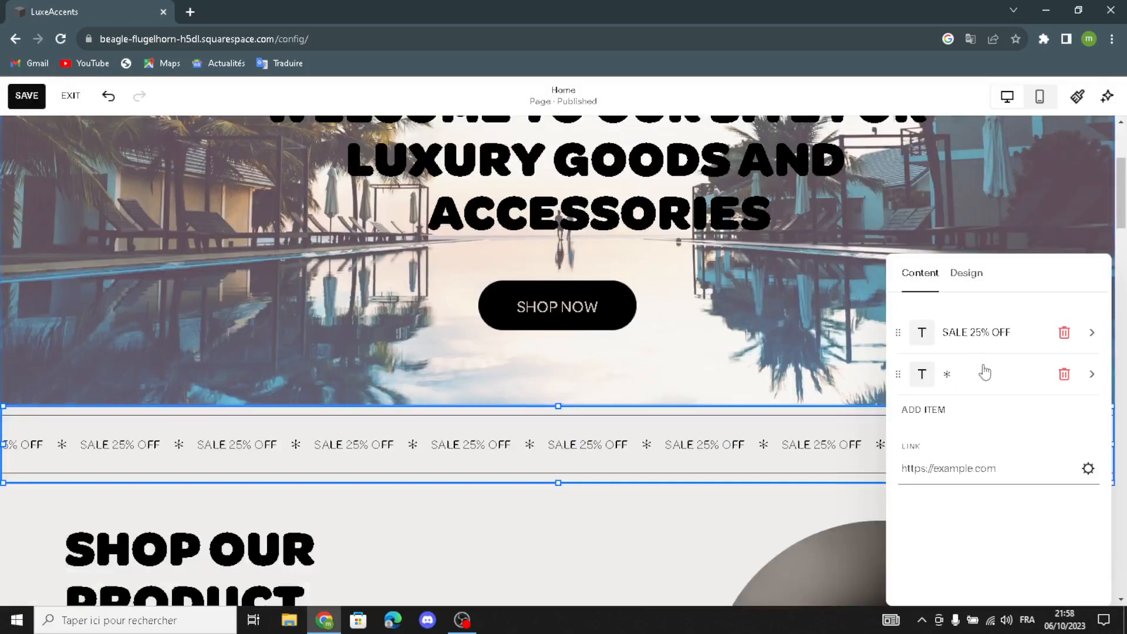
# Raise the scrolling text's wave intensity by two notches and enlarge its text size to about 9.8rem.
pyautogui.click(968, 277)
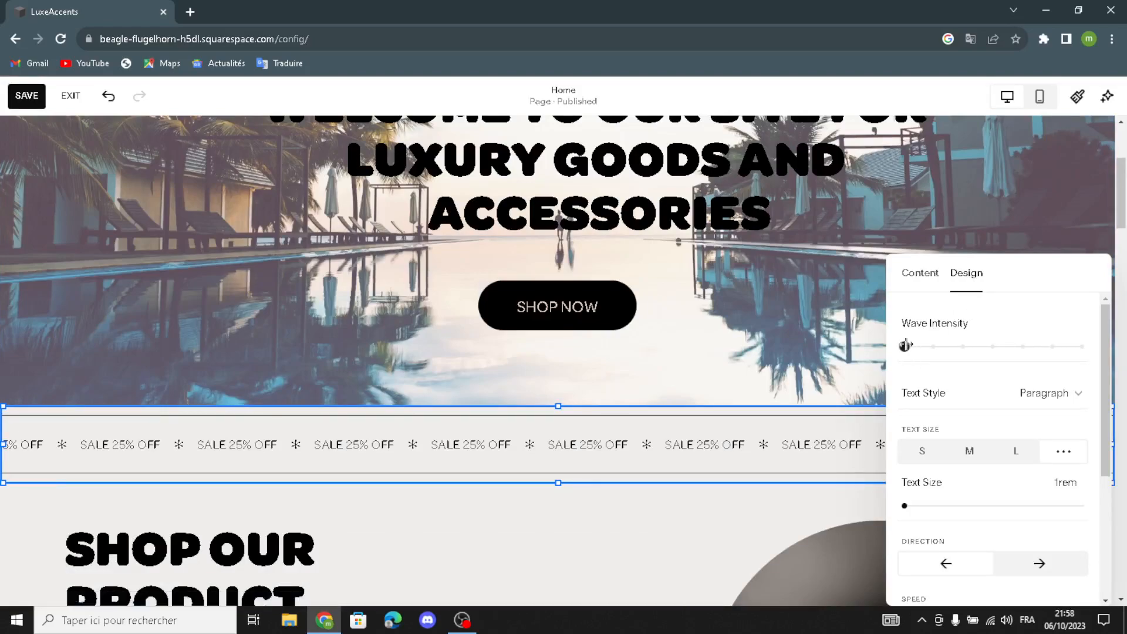
pyautogui.moveTo(904, 347); pyautogui.dragTo(963, 346)
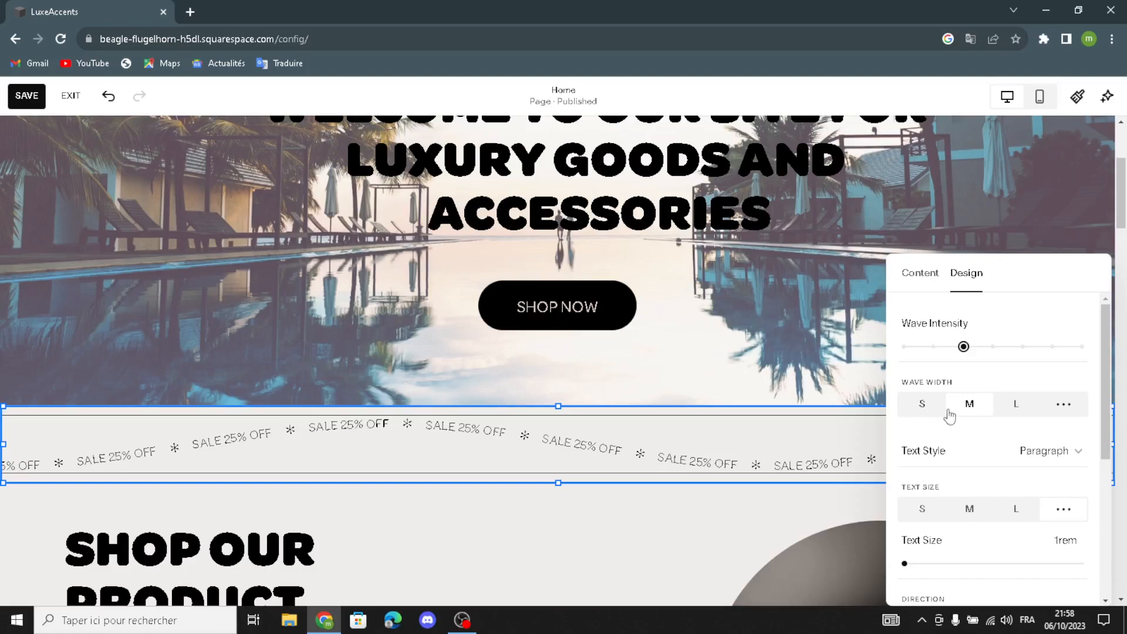
pyautogui.scroll(-2, 972, 482)
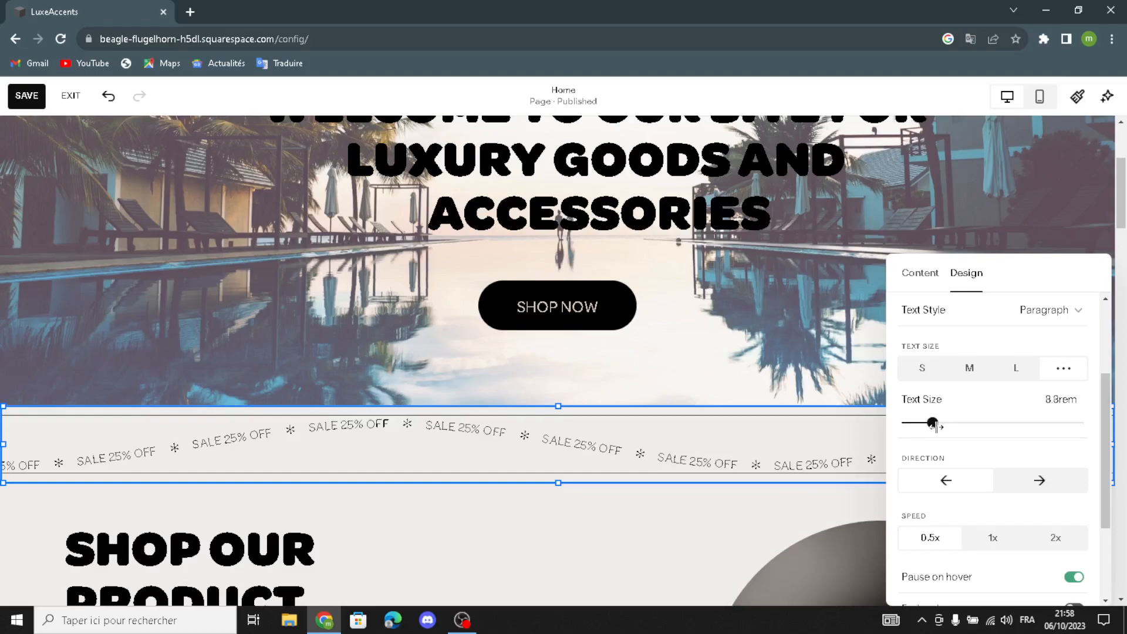
pyautogui.scroll(-2, 977, 515)
pyautogui.scroll(4, 966, 540)
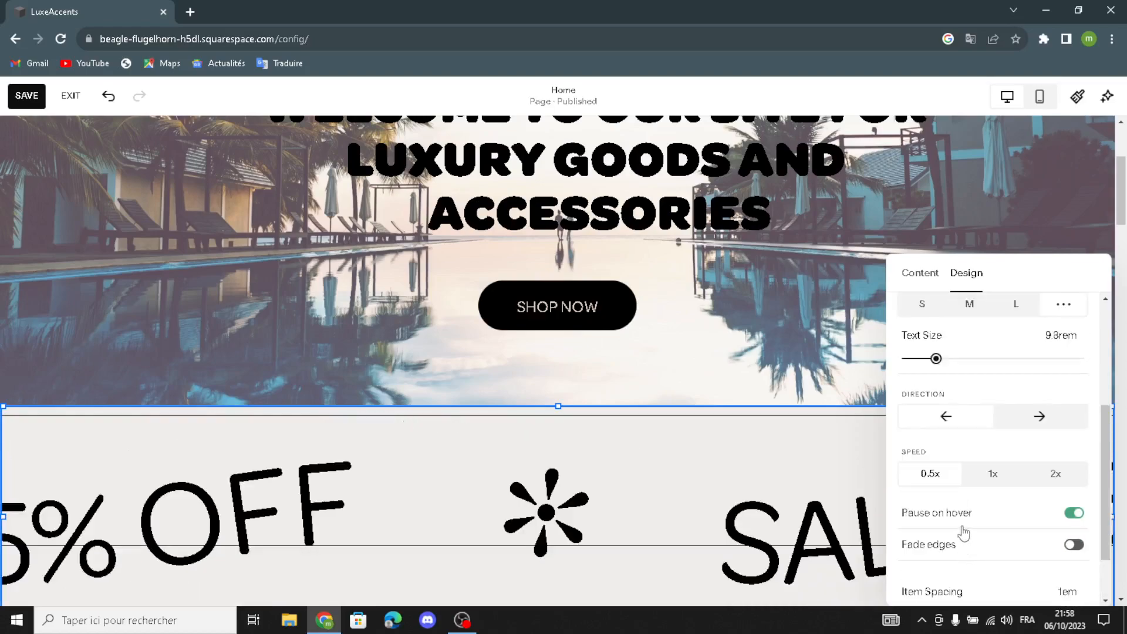
# Reduce the scrolling block's item spacing and set its text size to 4.7rem.
pyautogui.scroll(-4, 954, 522)
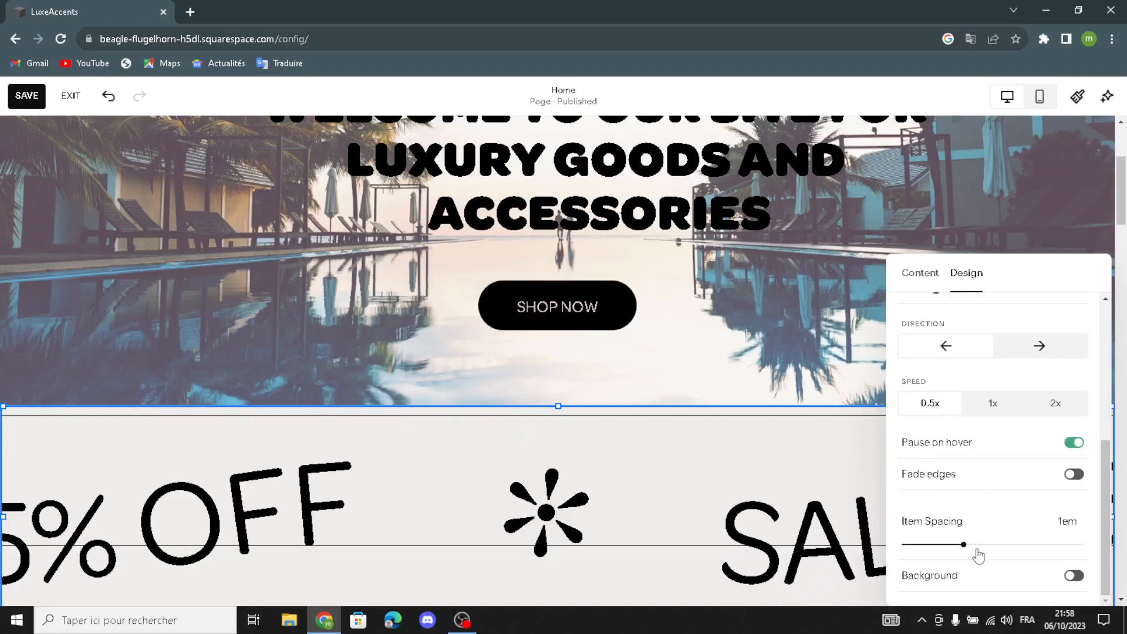
pyautogui.moveTo(951, 544); pyautogui.dragTo(934, 544)
pyautogui.scroll(3, 973, 487)
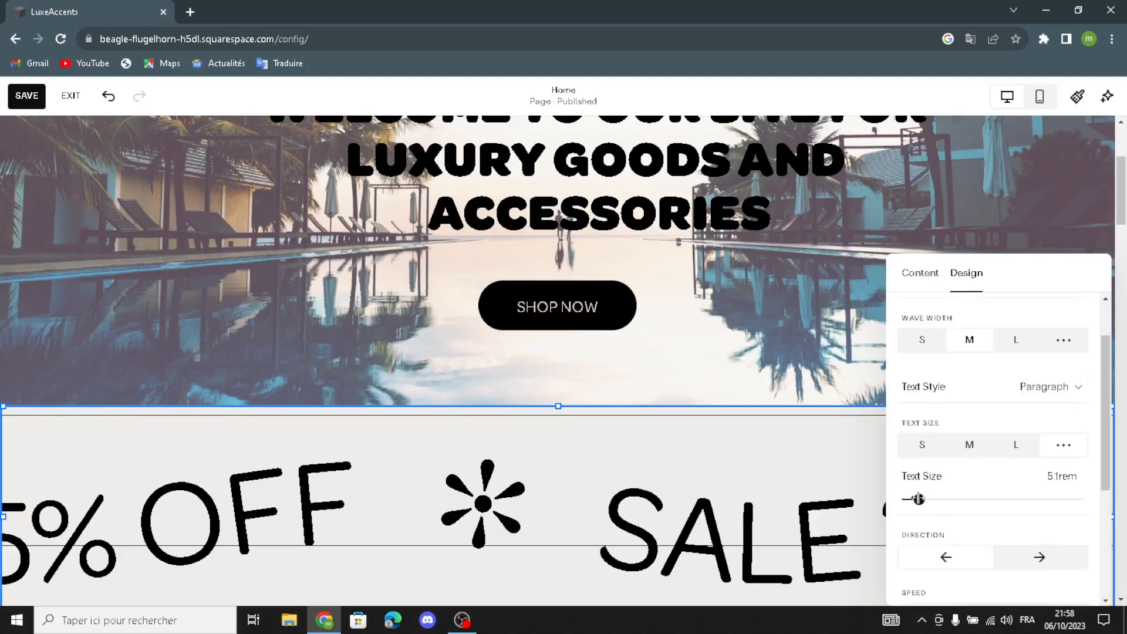
pyautogui.scroll(-4, 713, 504)
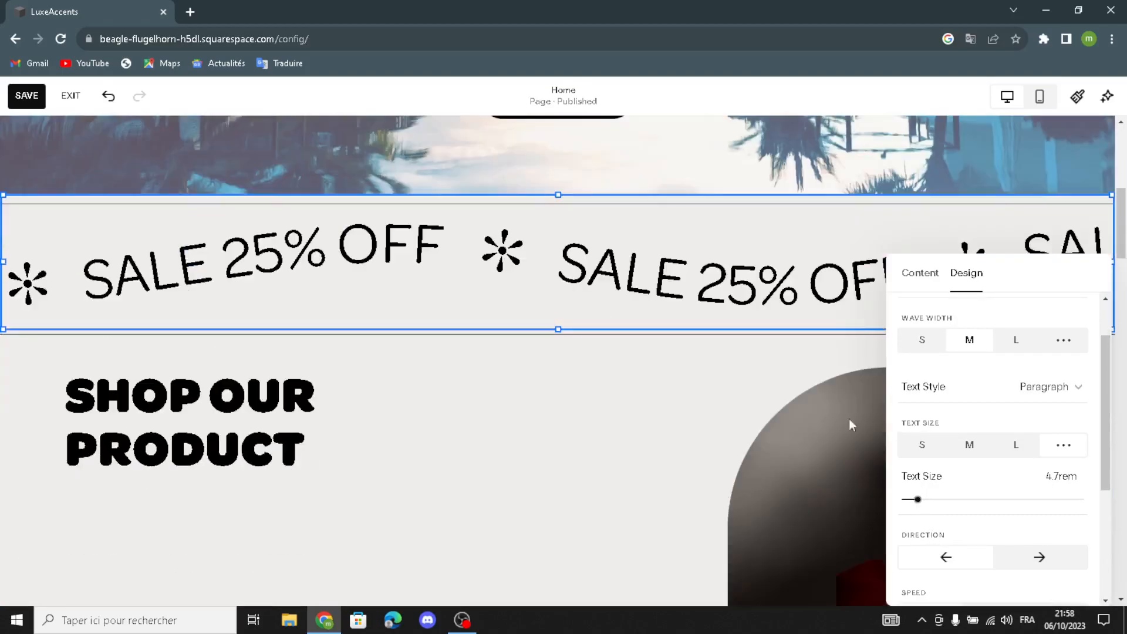
pyautogui.click(851, 424)
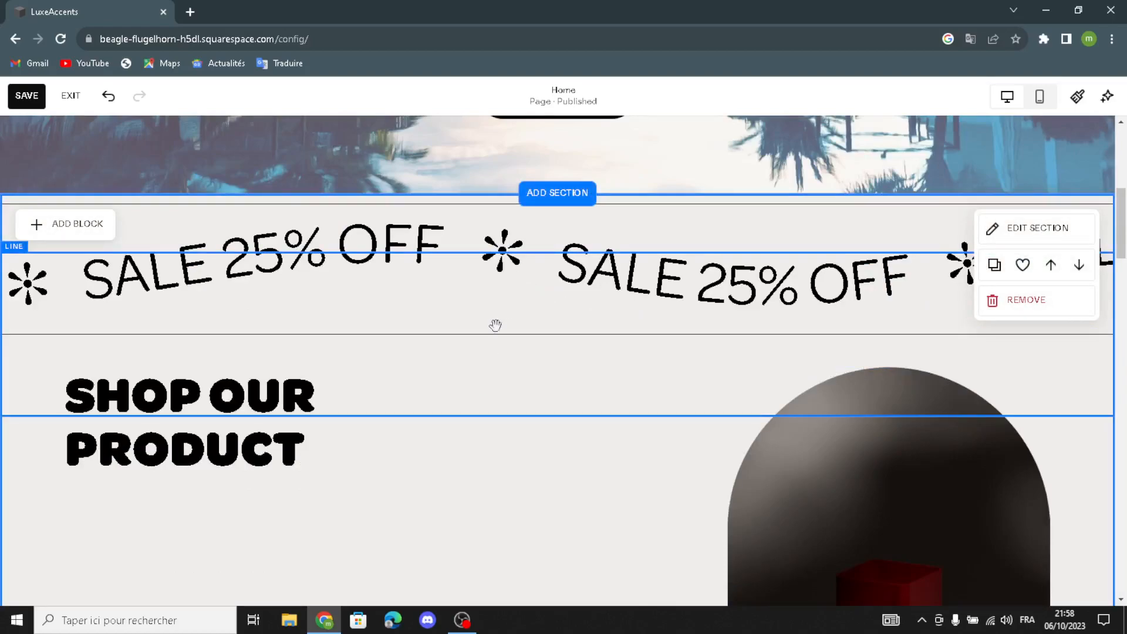
# Delete the arched product image beside the "SHOP OUR PRODUCT" heading.
pyautogui.scroll(-4, 527, 387)
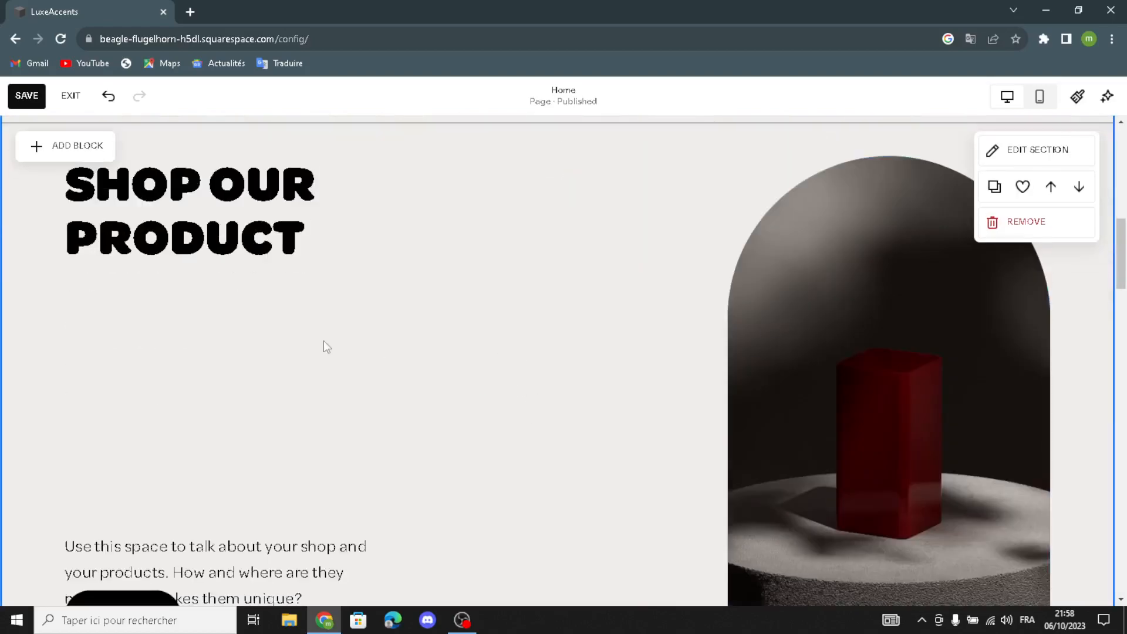
pyautogui.scroll(-3, 322, 347)
pyautogui.click(778, 248)
pyautogui.scroll(2, 778, 248)
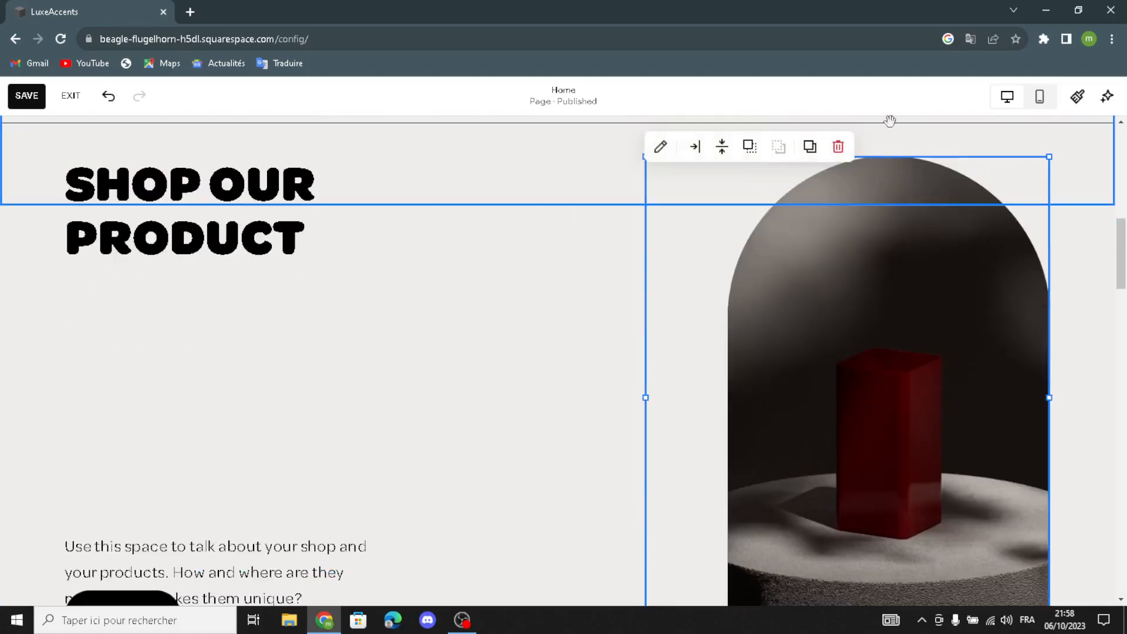
pyautogui.click(834, 147)
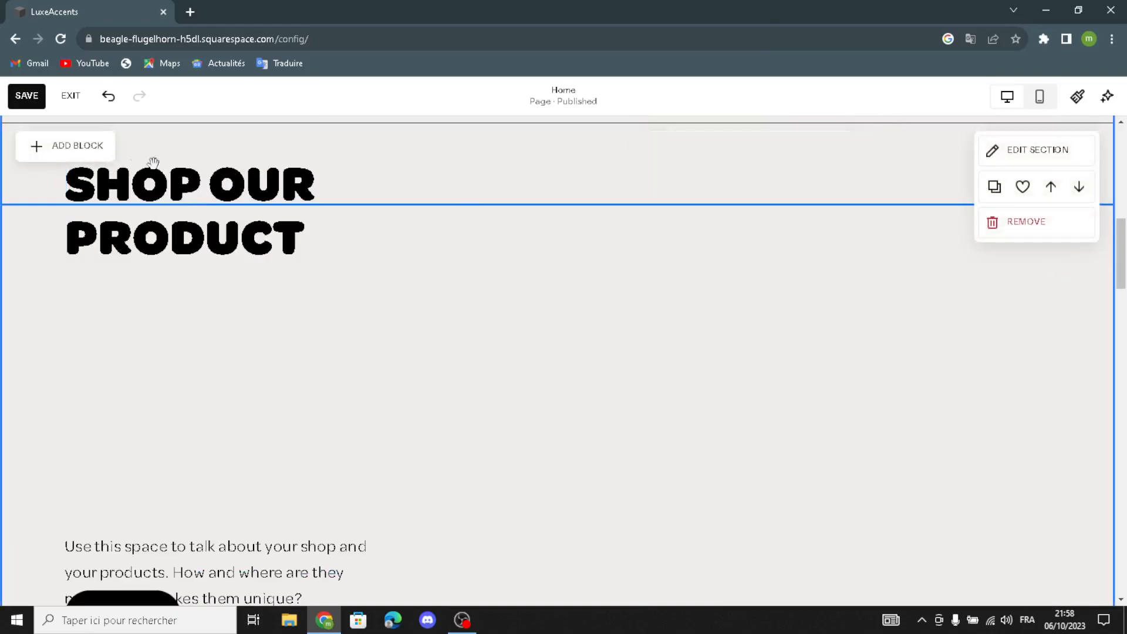
# Add an image block to the empty area on the right of the "SHOP OUR PRODUCT" section.
pyautogui.click(82, 147)
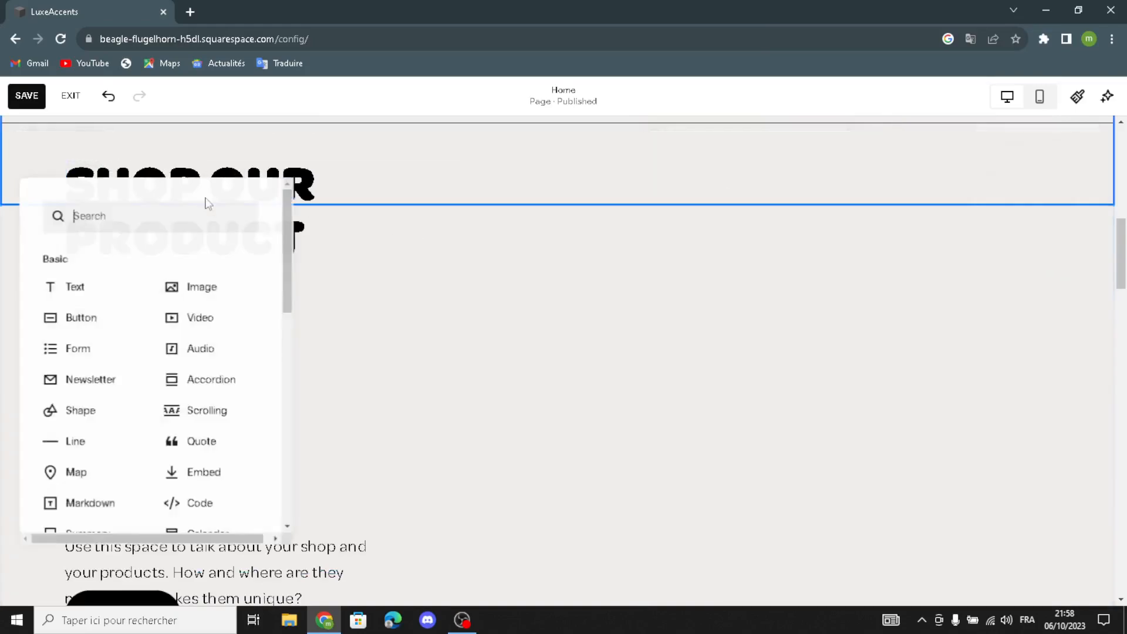
pyautogui.click(202, 288)
pyautogui.moveTo(235, 305); pyautogui.dragTo(809, 302)
# Search the free stock images for "luxury goods and accessories" to fill the new image block.
pyautogui.click(809, 302)
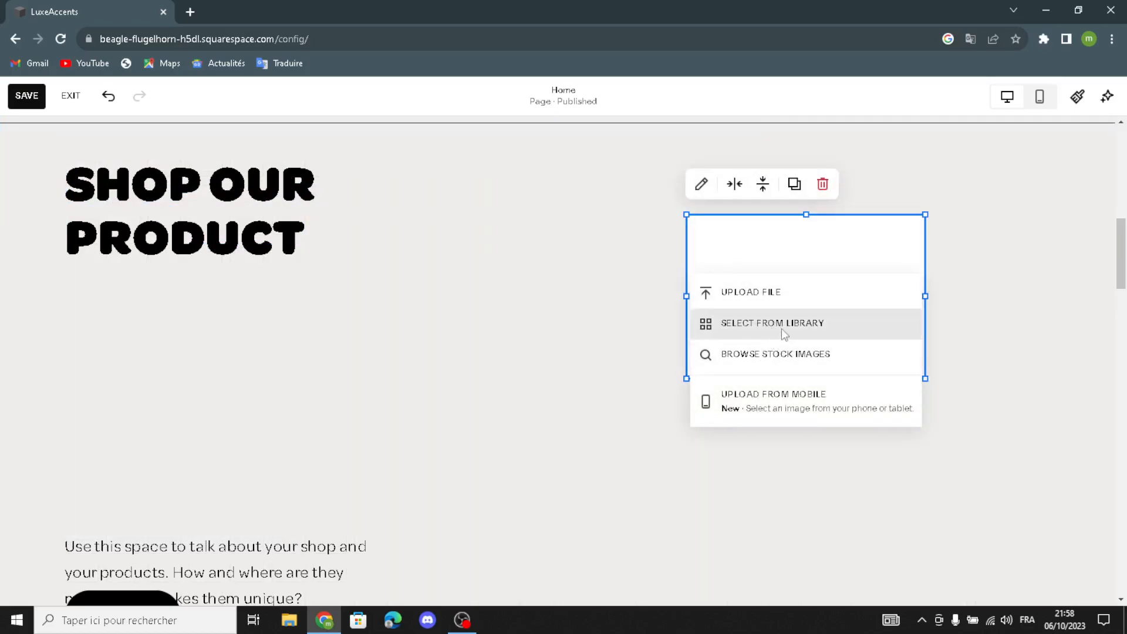
pyautogui.click(781, 329)
pyautogui.click(334, 190)
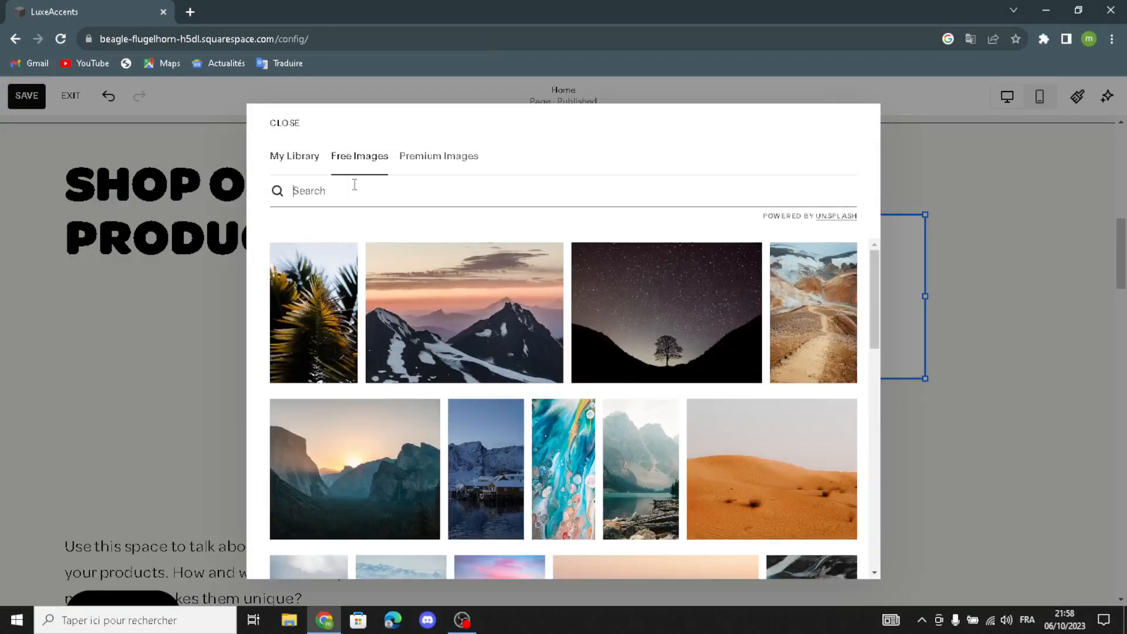
pyautogui.write('luxury')
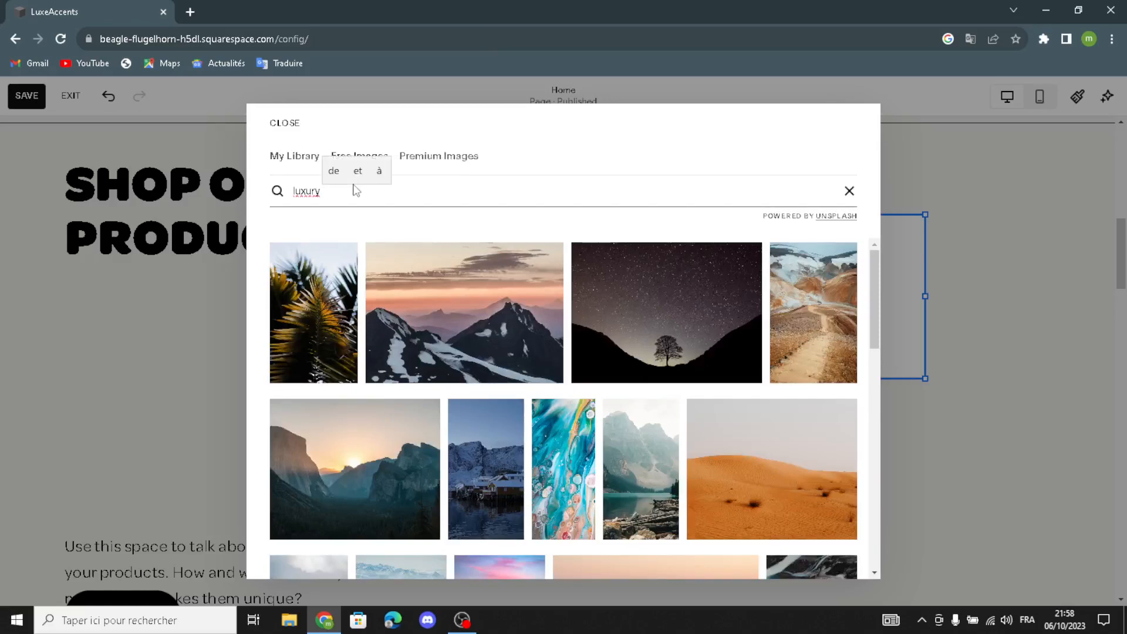
pyautogui.write('goods a')
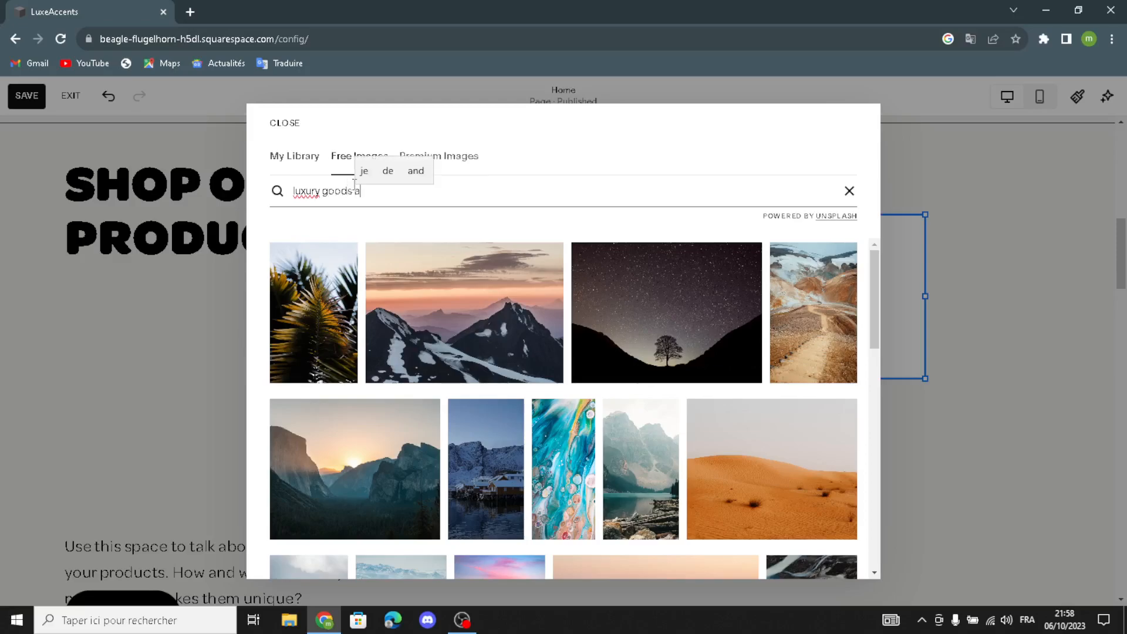
pyautogui.write('nd acce')
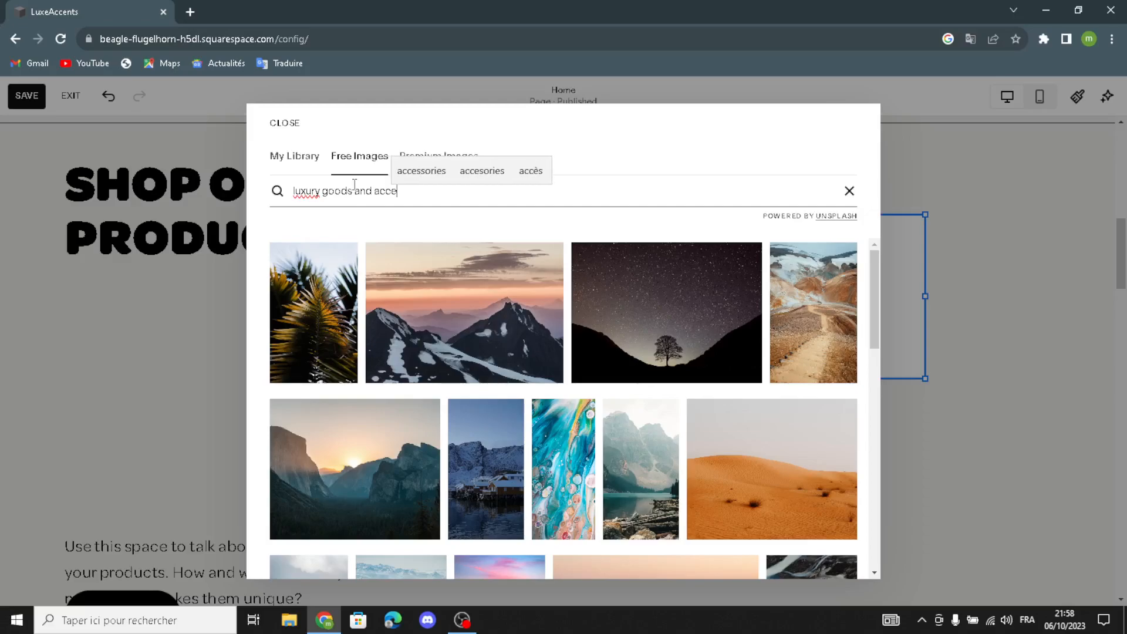
pyautogui.write('ssorieq')
pyautogui.press('BackSpace')
pyautogui.write('s')
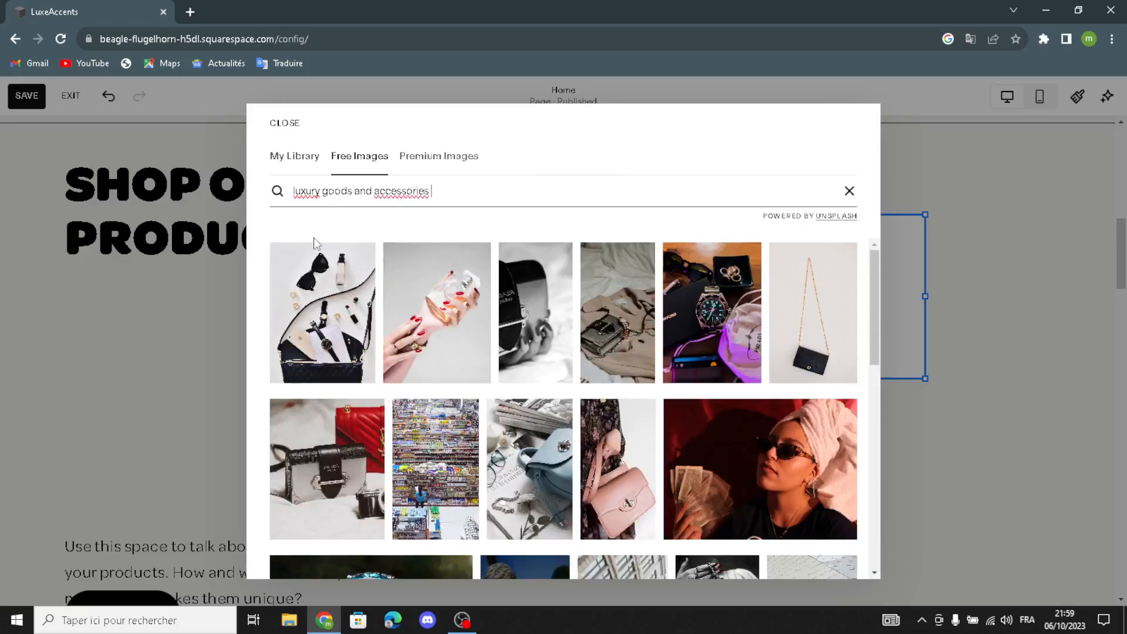
# Add the stock photo of gold earrings, a perfume bottle and black heels to the image block.
pyautogui.scroll(-1, 727, 368)
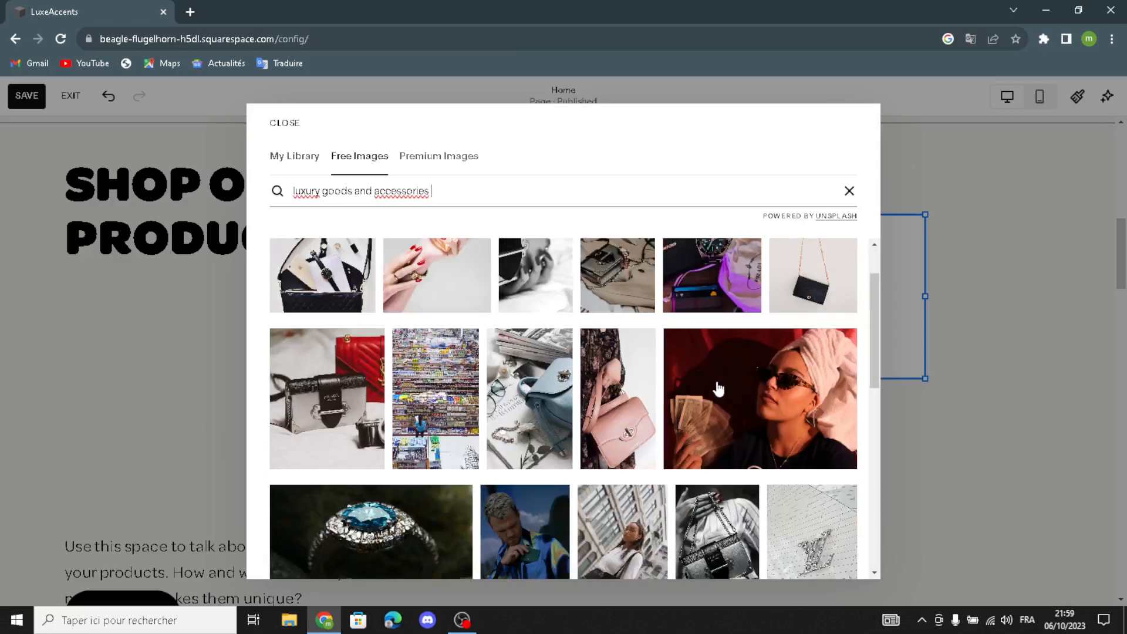
pyautogui.scroll(-2, 680, 390)
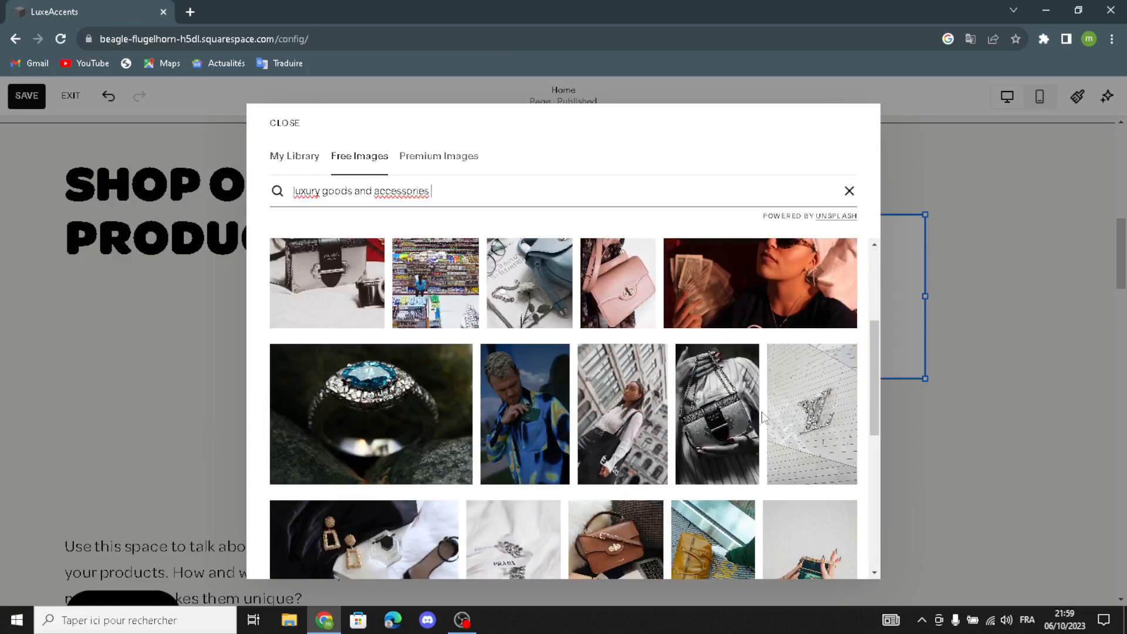
pyautogui.scroll(-4, 734, 417)
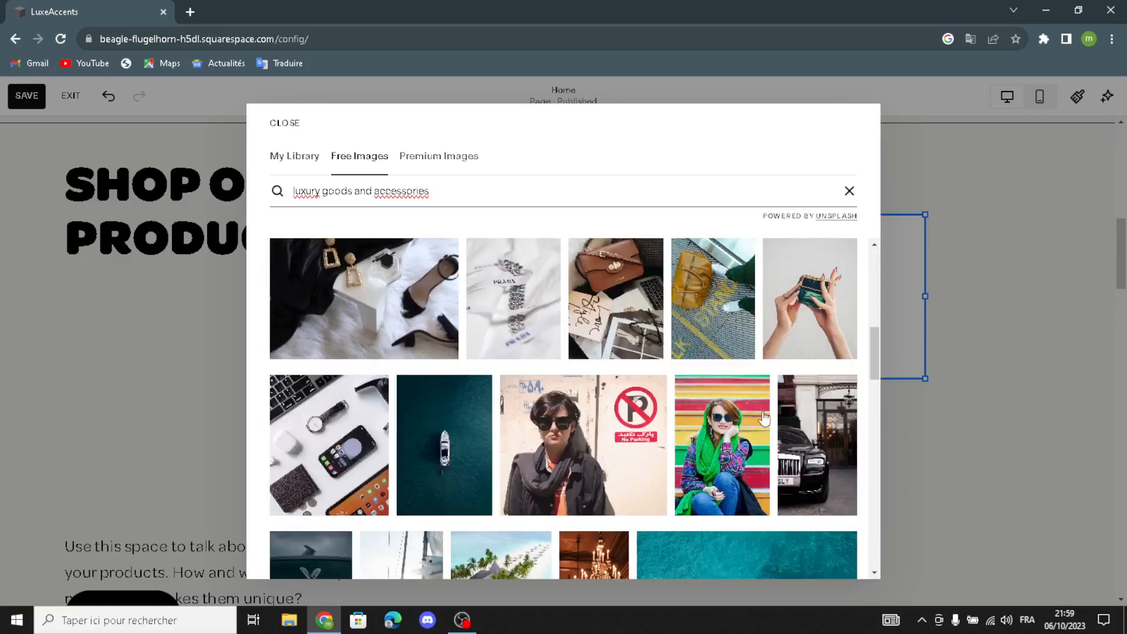
pyautogui.click(382, 279)
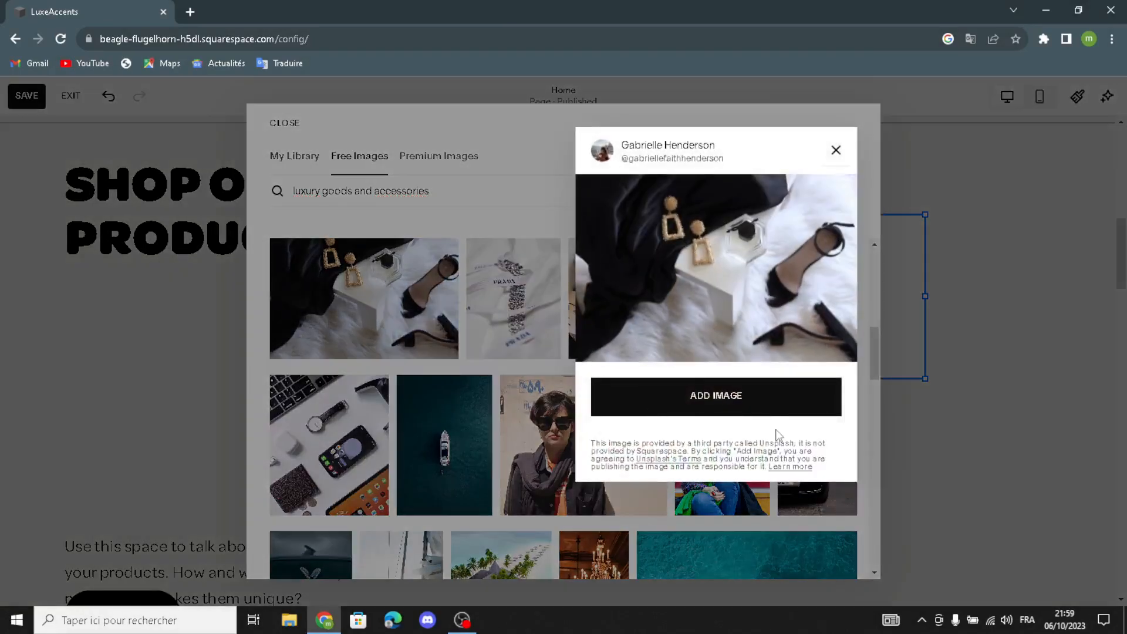
pyautogui.click(762, 411)
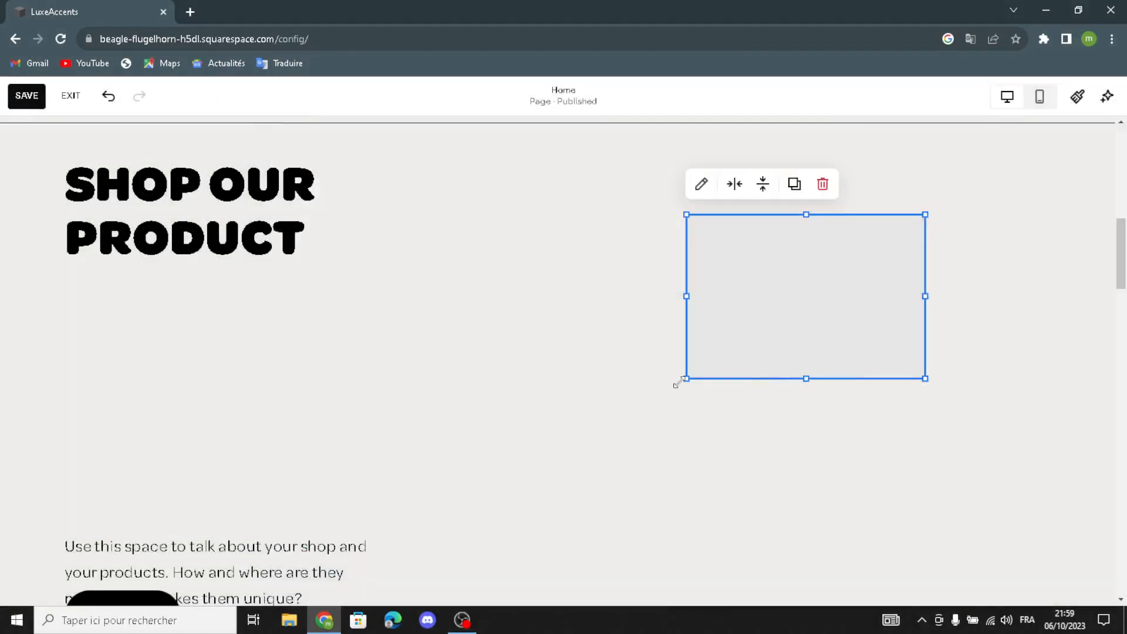
# Enlarge the image block to fill the section's right half and align its top with the heading.
pyautogui.moveTo(678, 382); pyautogui.dragTo(465, 604)
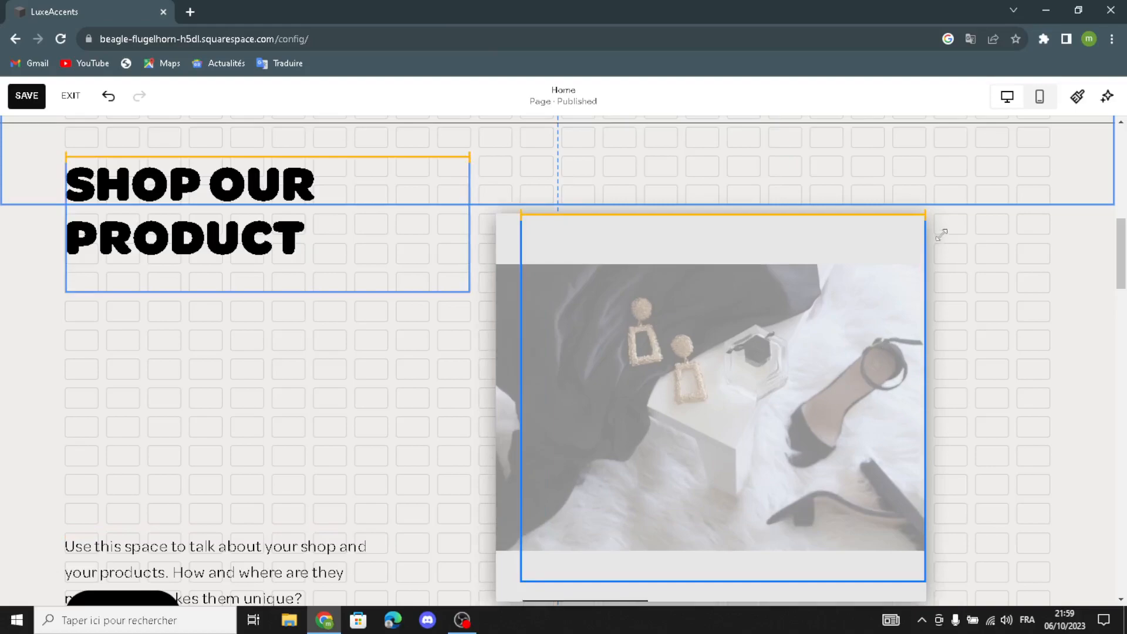
pyautogui.moveTo(925, 215); pyautogui.dragTo(1020, 178)
pyautogui.moveTo(798, 322); pyautogui.dragTo(849, 291)
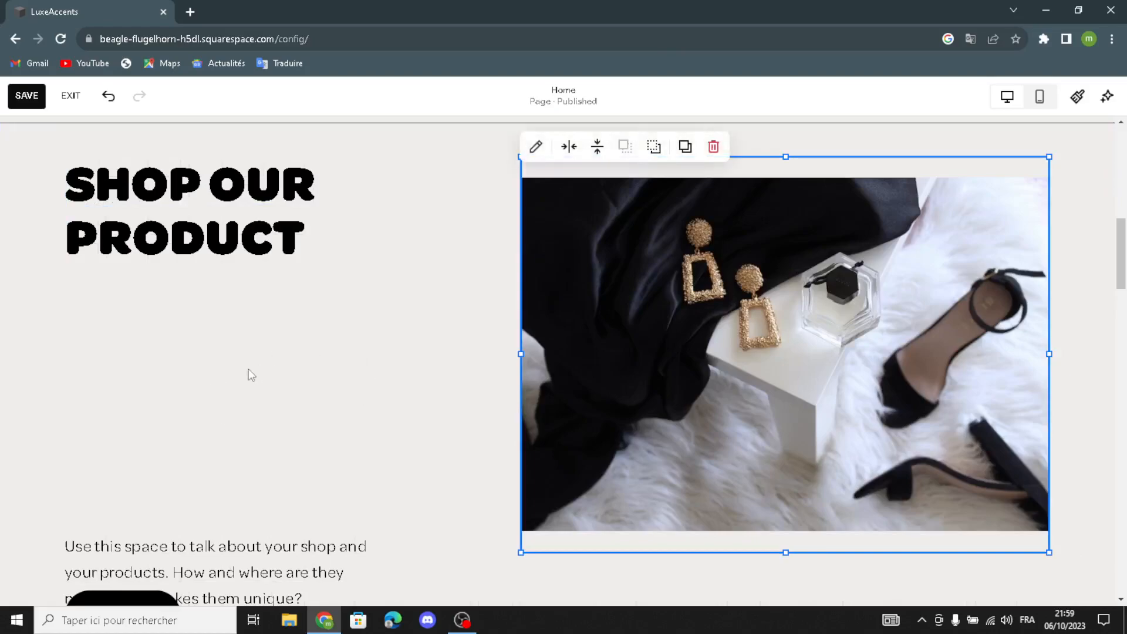
# Add a second image block to the empty area between the "SHOP OUR PRODUCT" heading and the paragraph.
pyautogui.click(194, 379)
pyautogui.click(33, 161)
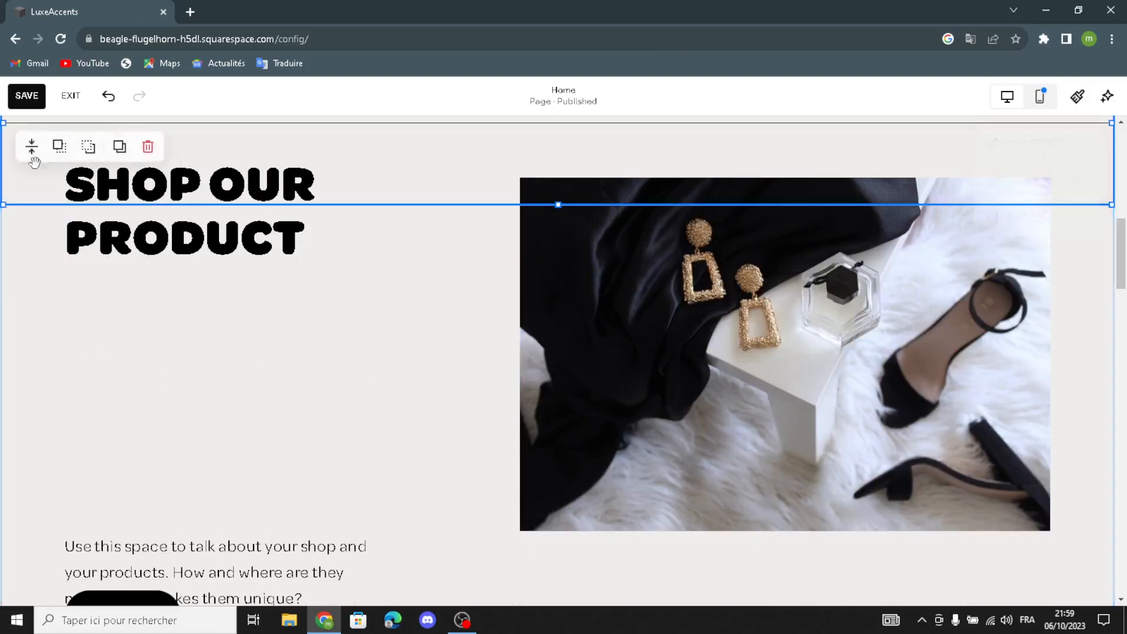
pyautogui.click(55, 277)
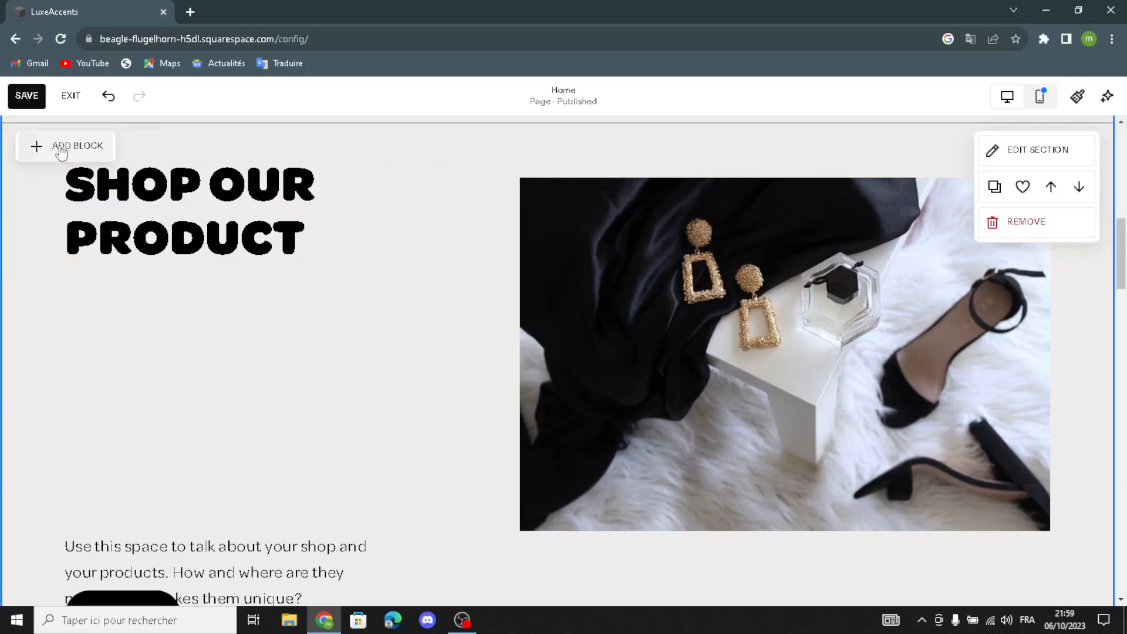
pyautogui.click(70, 146)
pyautogui.click(209, 284)
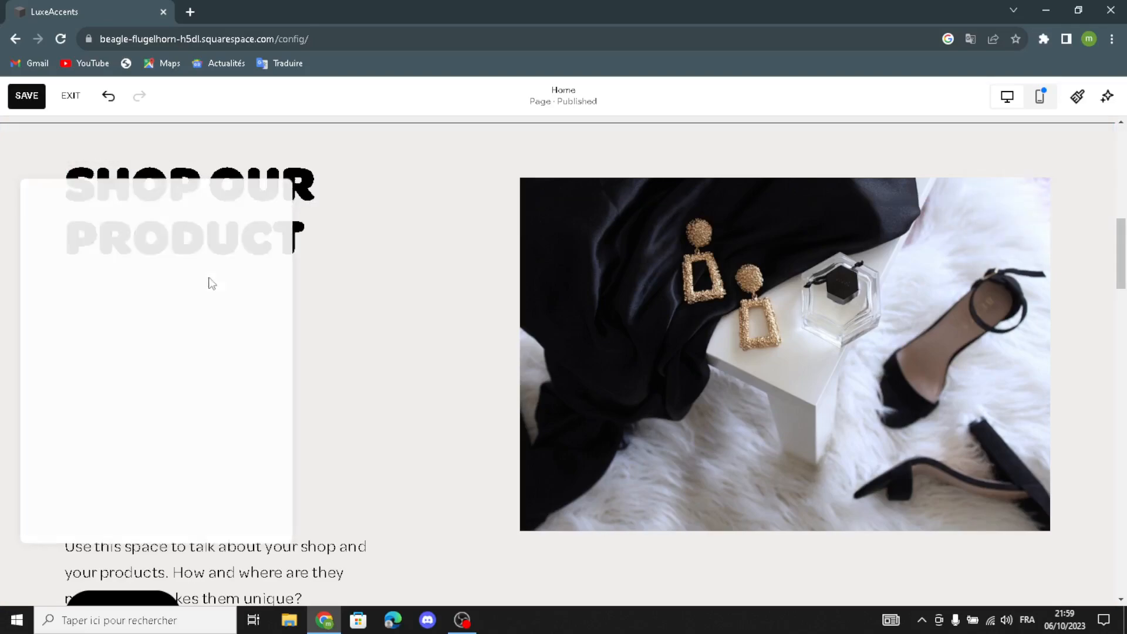
pyautogui.moveTo(210, 294); pyautogui.dragTo(206, 395)
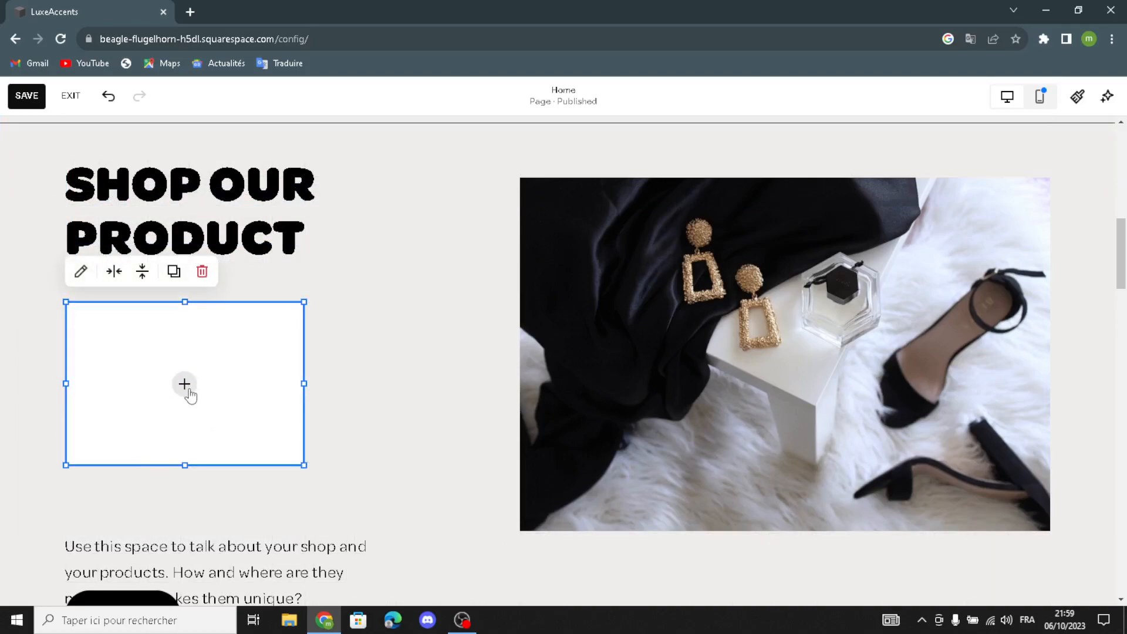
# Search the free stock images for "luxury goods" to fill the second image block.
pyautogui.click(187, 390)
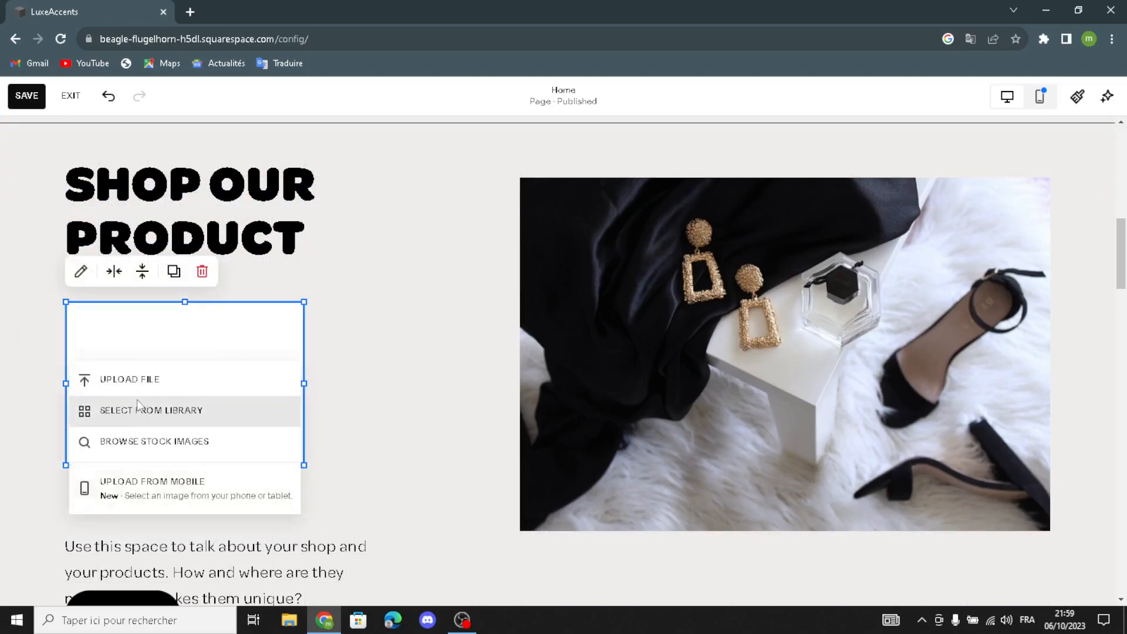
pyautogui.click(129, 440)
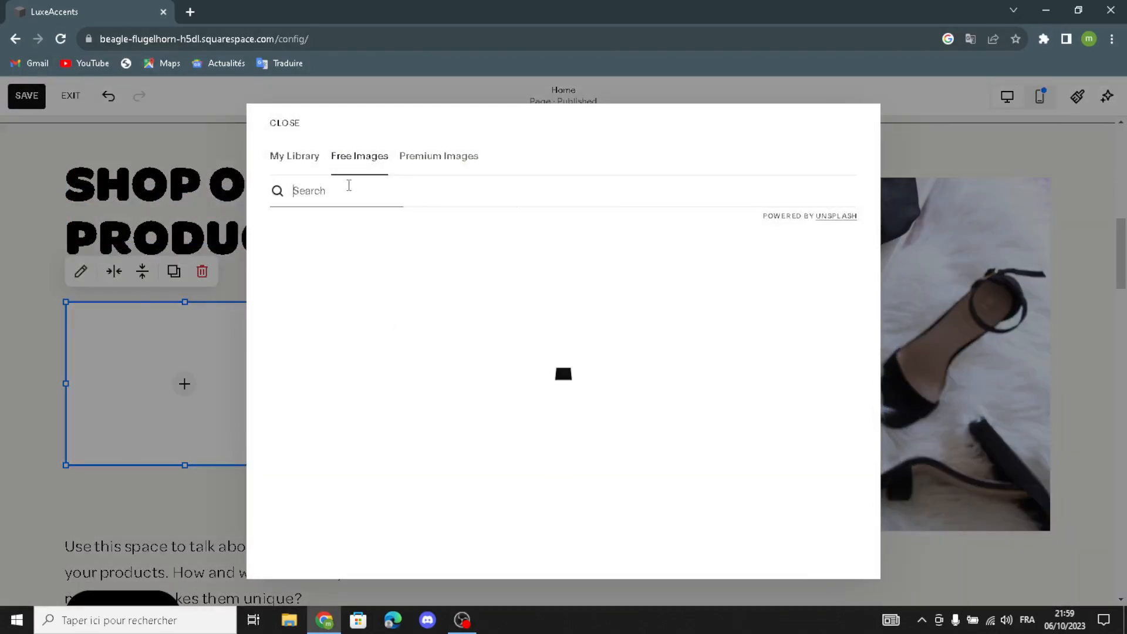
pyautogui.write('luxury g')
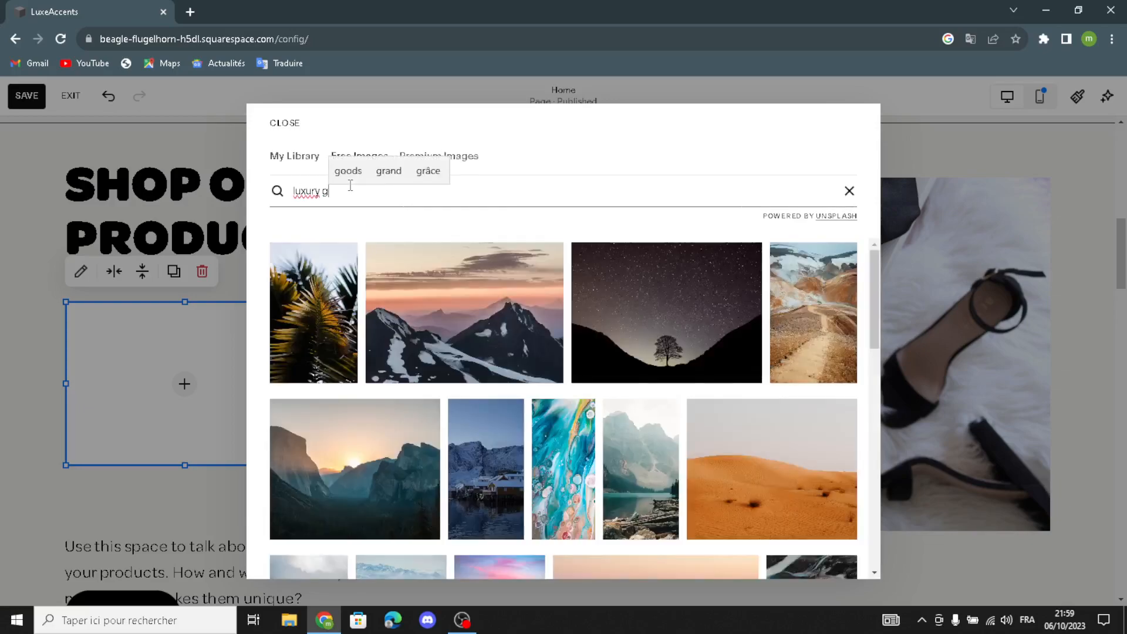
pyautogui.write('oods')
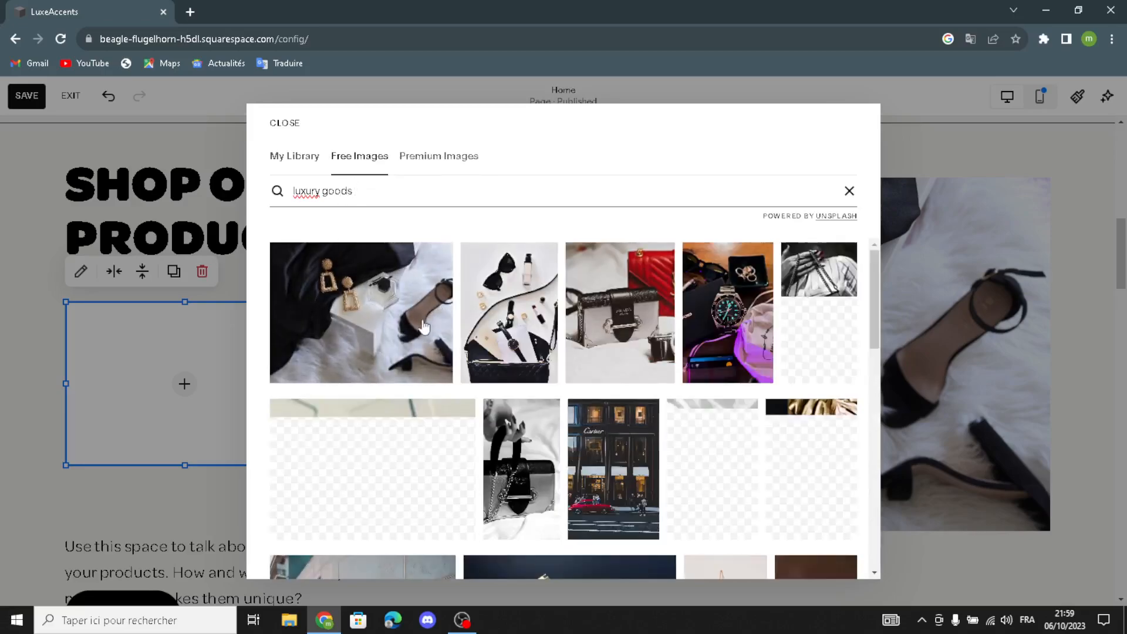
# Add the stock photo of the Chanel perfume bottle on white fabric to the second image block.
pyautogui.scroll(-5, 403, 331)
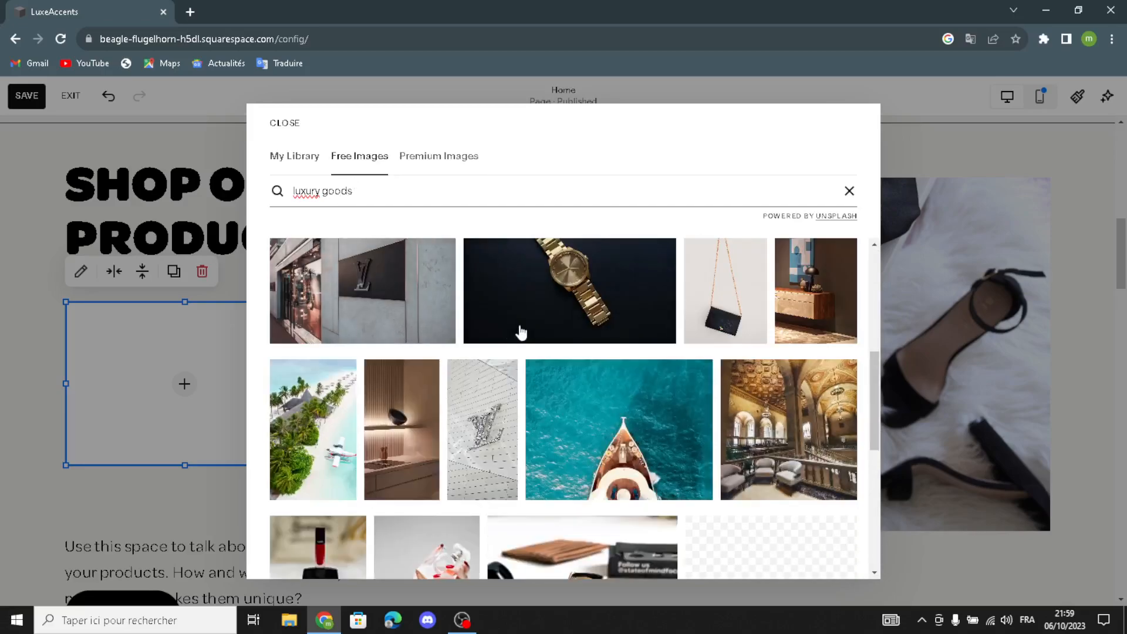
pyautogui.scroll(1, 532, 329)
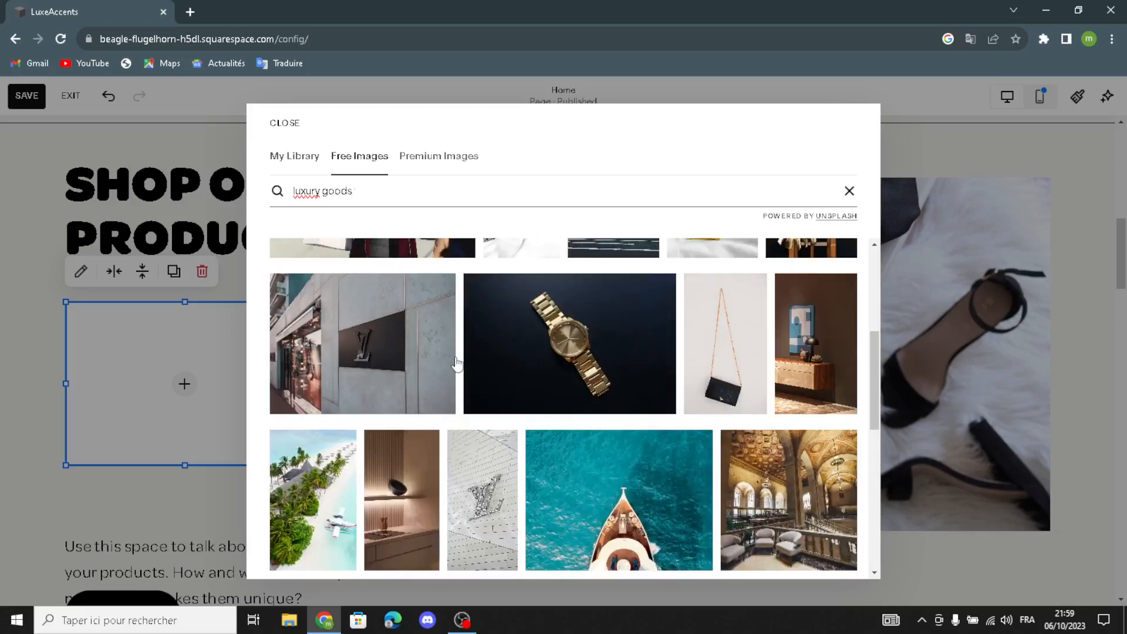
pyautogui.scroll(4, 482, 375)
pyautogui.scroll(-4, 606, 395)
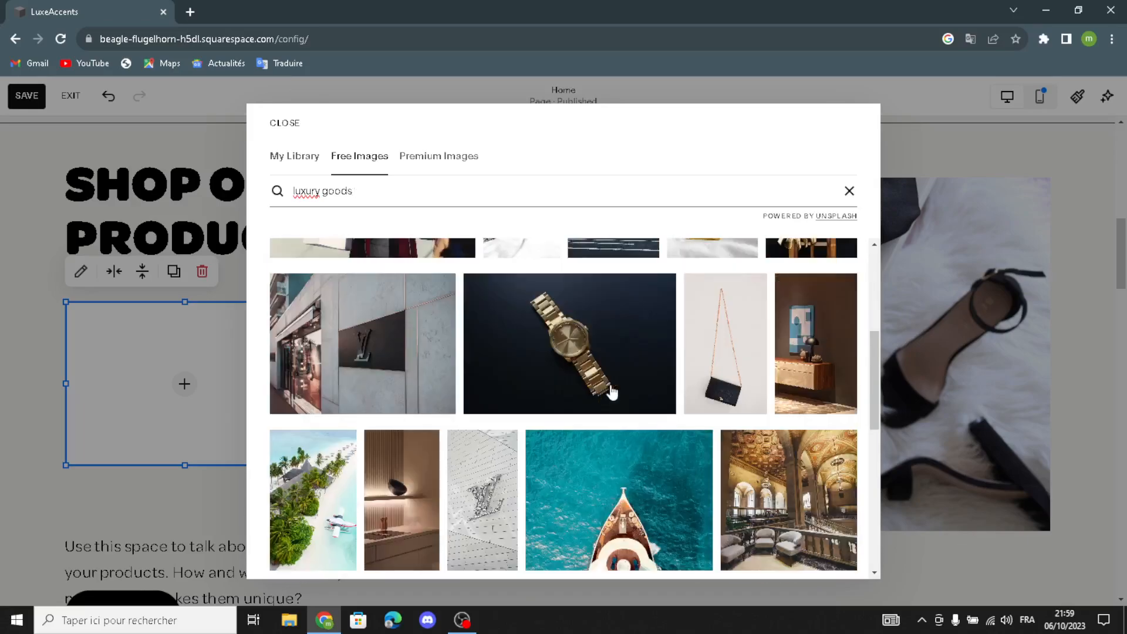
pyautogui.scroll(3, 734, 339)
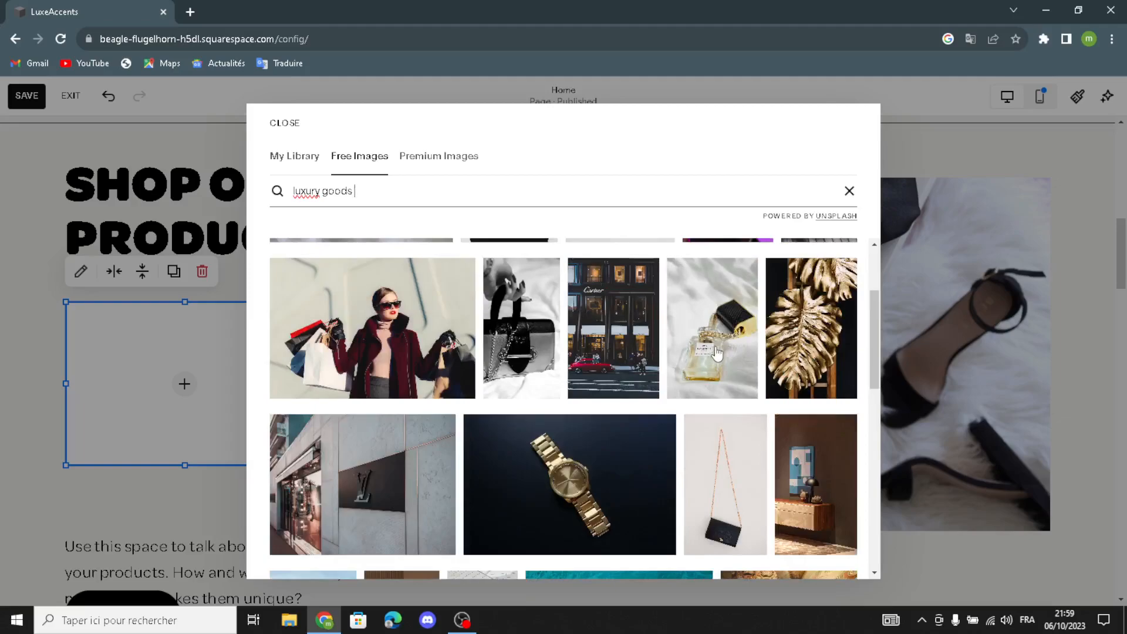
pyautogui.click(716, 352)
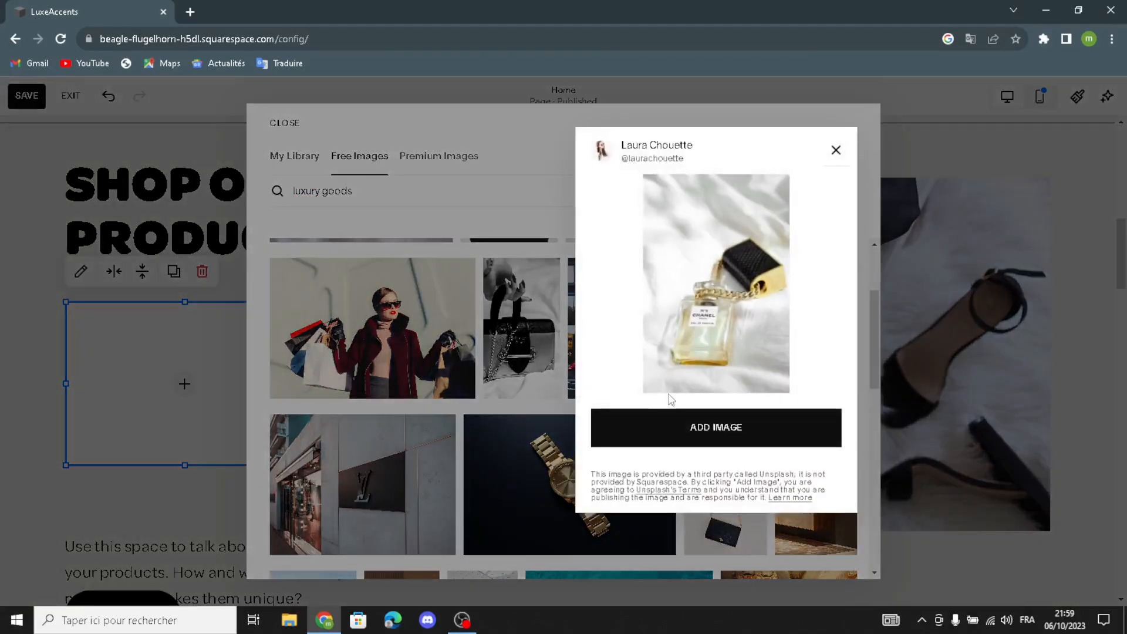
pyautogui.click(648, 421)
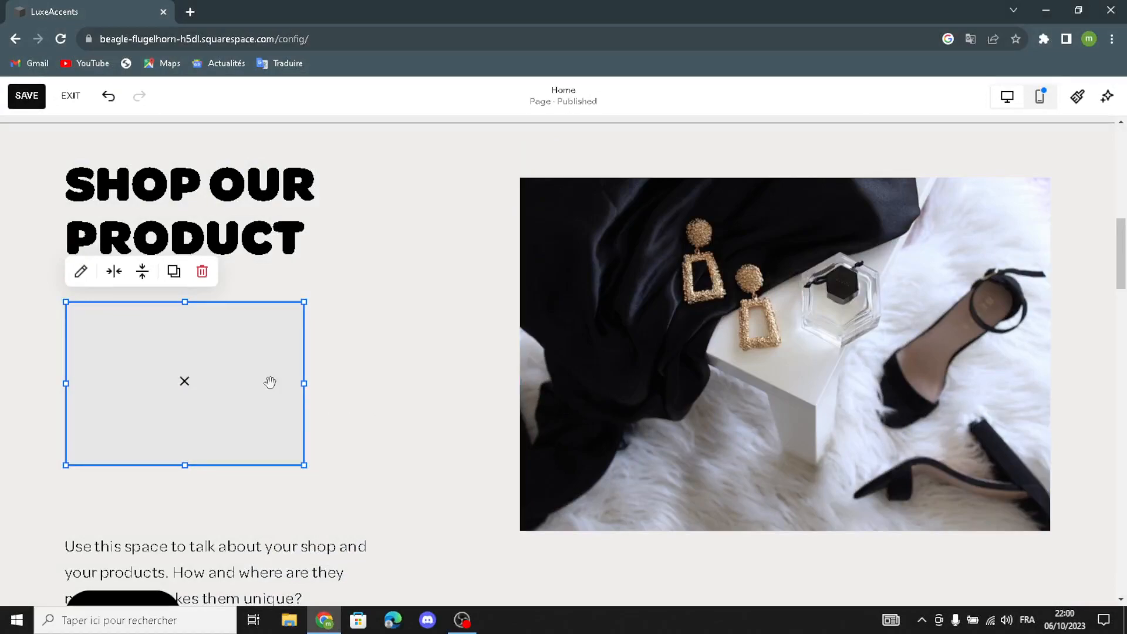
# Enlarge the perfume image block to the heading's full width and extend it from just below the heading down to the paragraph.
pyautogui.moveTo(306, 303); pyautogui.dragTo(471, 266)
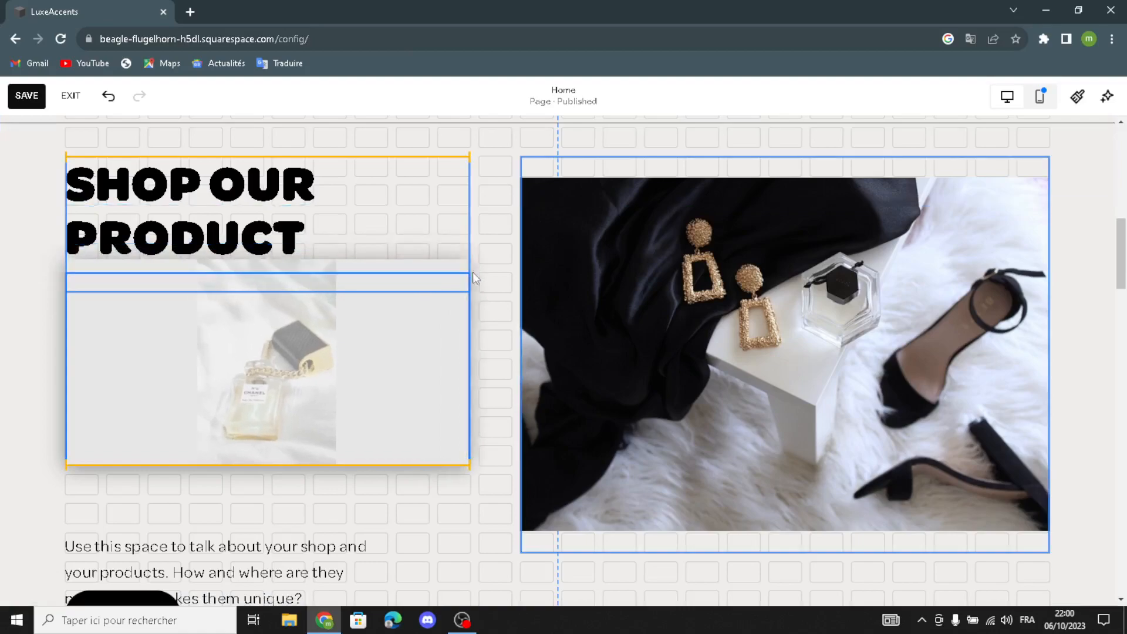
pyautogui.moveTo(468, 465); pyautogui.dragTo(446, 519)
pyautogui.click(372, 229)
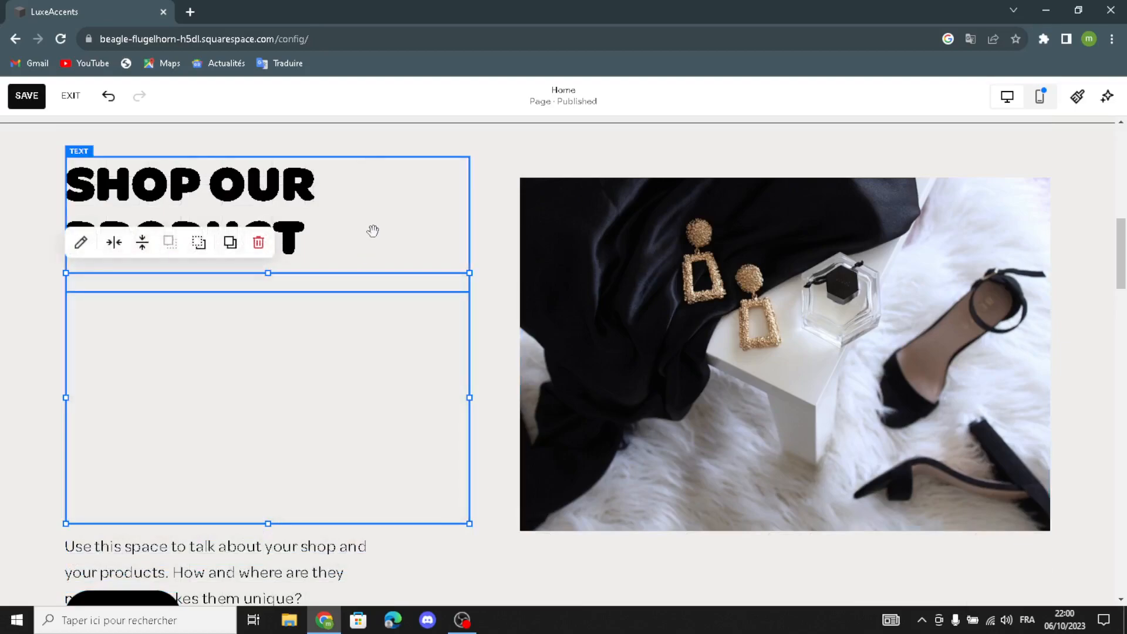
pyautogui.click(493, 164)
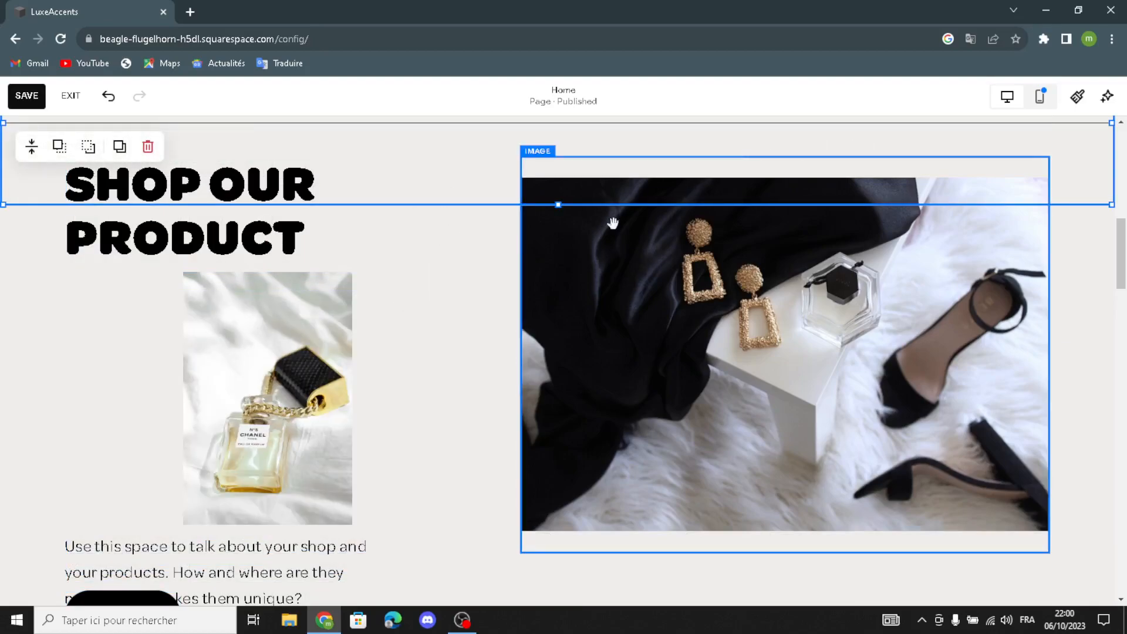
# Give the "SHOP OUR PRODUCT" section the last background art, the beige pattern with light diagonal streaks.
pyautogui.scroll(3, 468, 358)
pyautogui.scroll(-3, 626, 449)
pyautogui.click(1080, 311)
pyautogui.click(1046, 157)
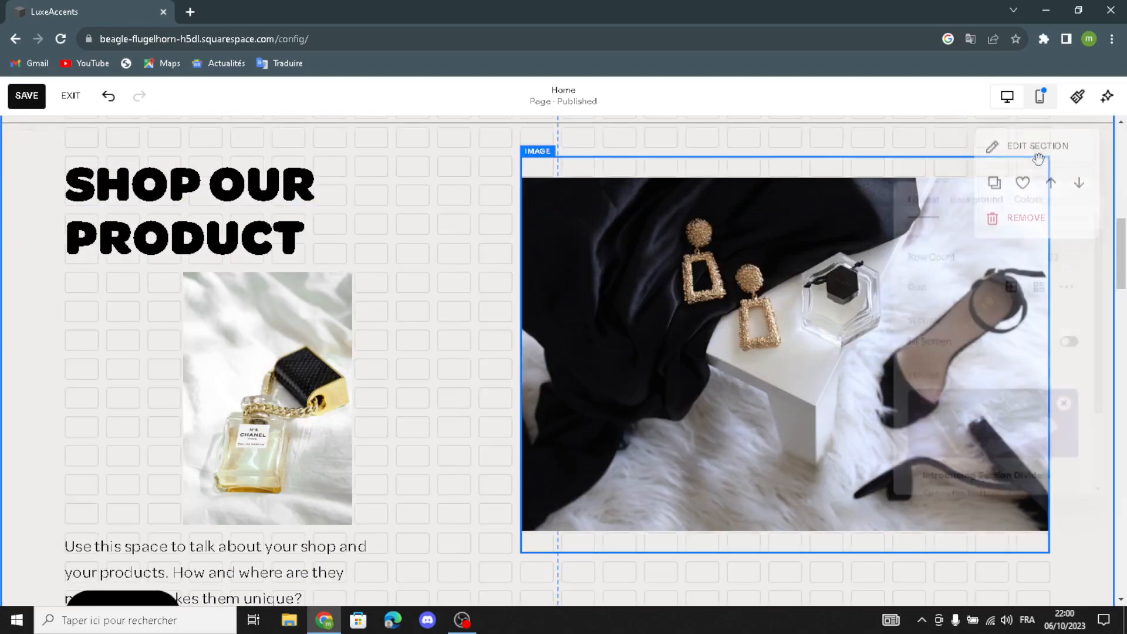
pyautogui.click(995, 190)
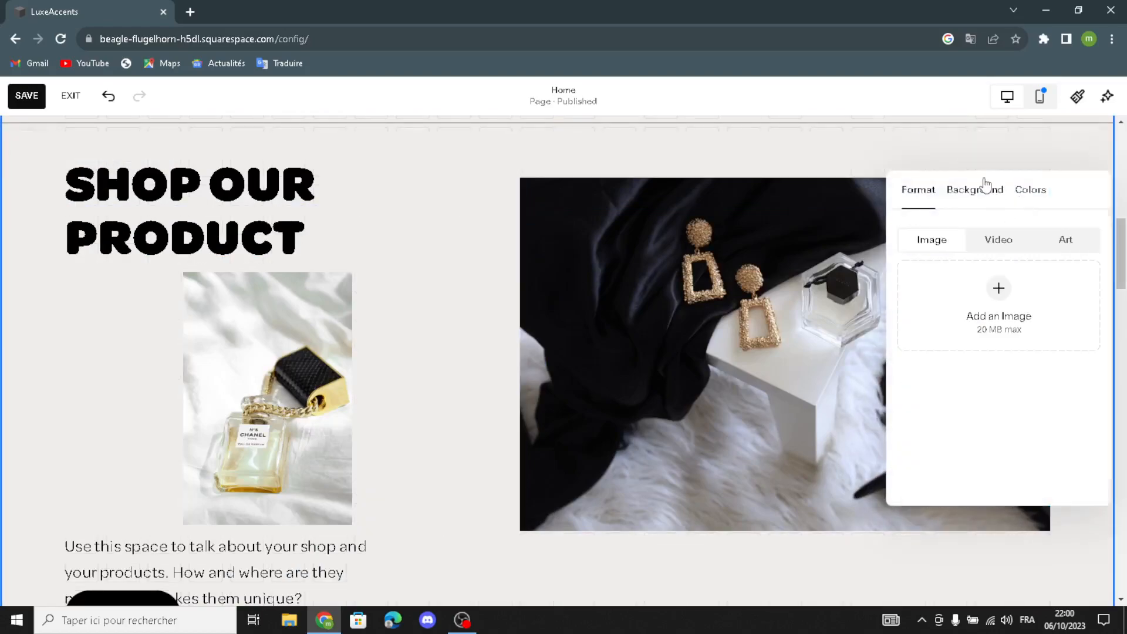
pyautogui.click(1065, 240)
pyautogui.scroll(-5, 1037, 358)
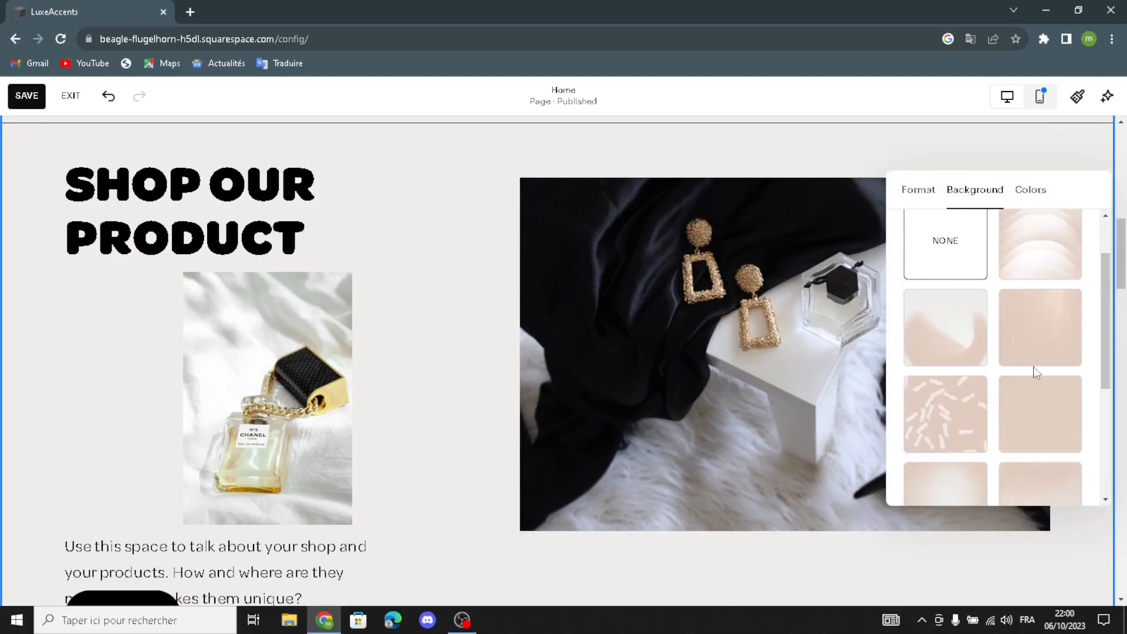
pyautogui.scroll(-1, 1034, 375)
pyautogui.click(1024, 368)
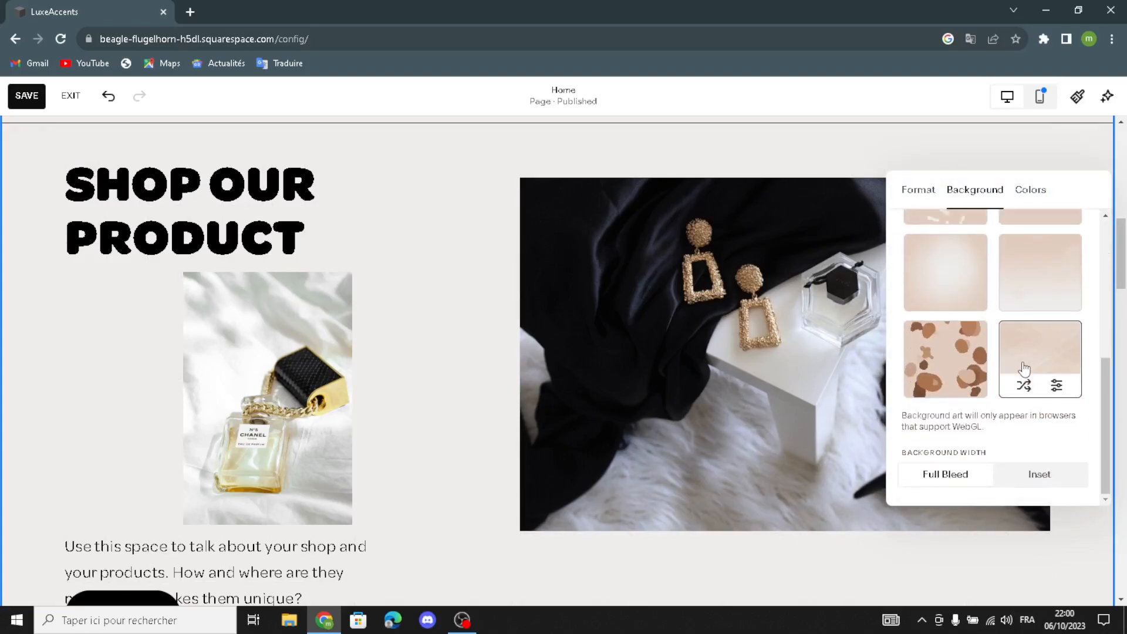
pyautogui.click(439, 357)
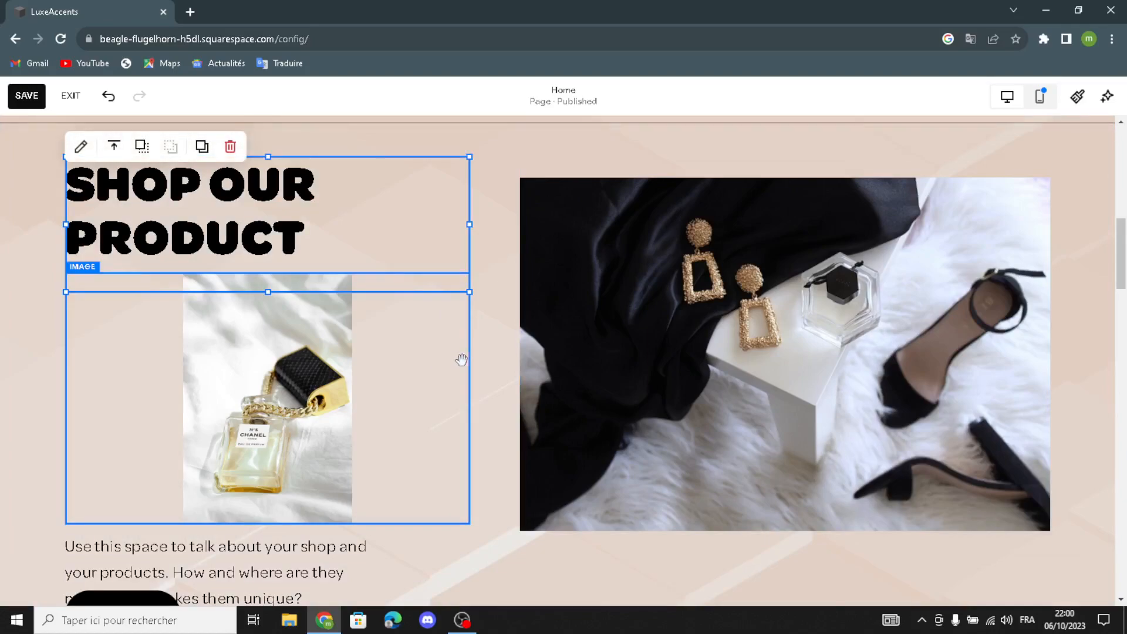
# Place the SHOP button to the right of the paragraph, centred in the section, and align the paragraph with the left margin.
pyautogui.scroll(-5, 484, 329)
pyautogui.click(252, 220)
pyautogui.moveTo(331, 244); pyautogui.dragTo(464, 215)
pyautogui.click(425, 237)
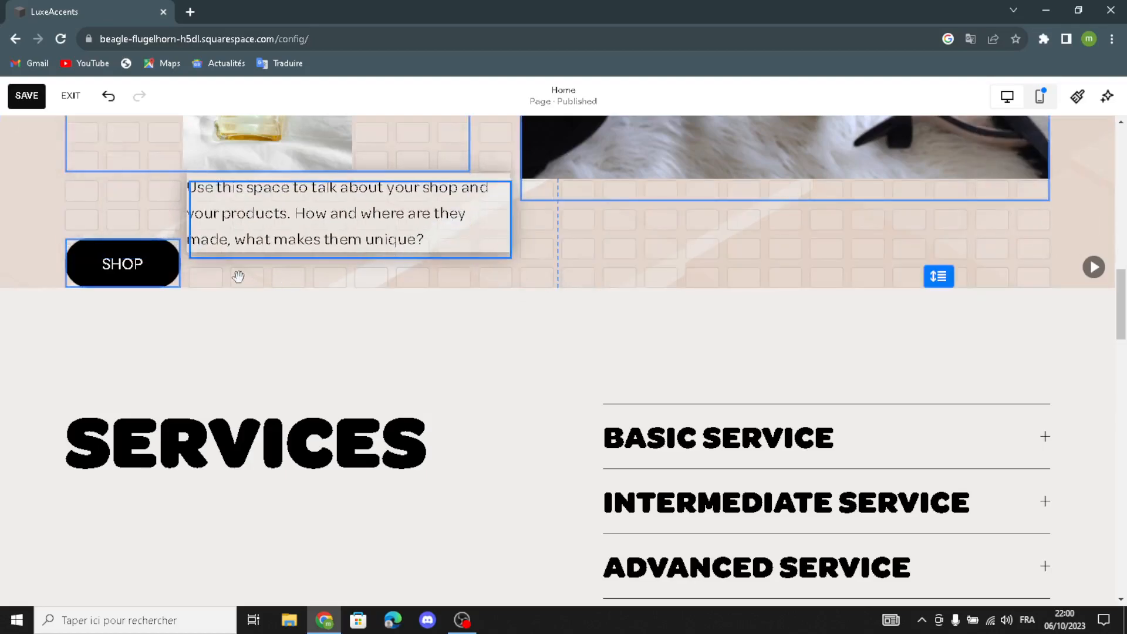
pyautogui.moveTo(141, 268); pyautogui.dragTo(560, 241)
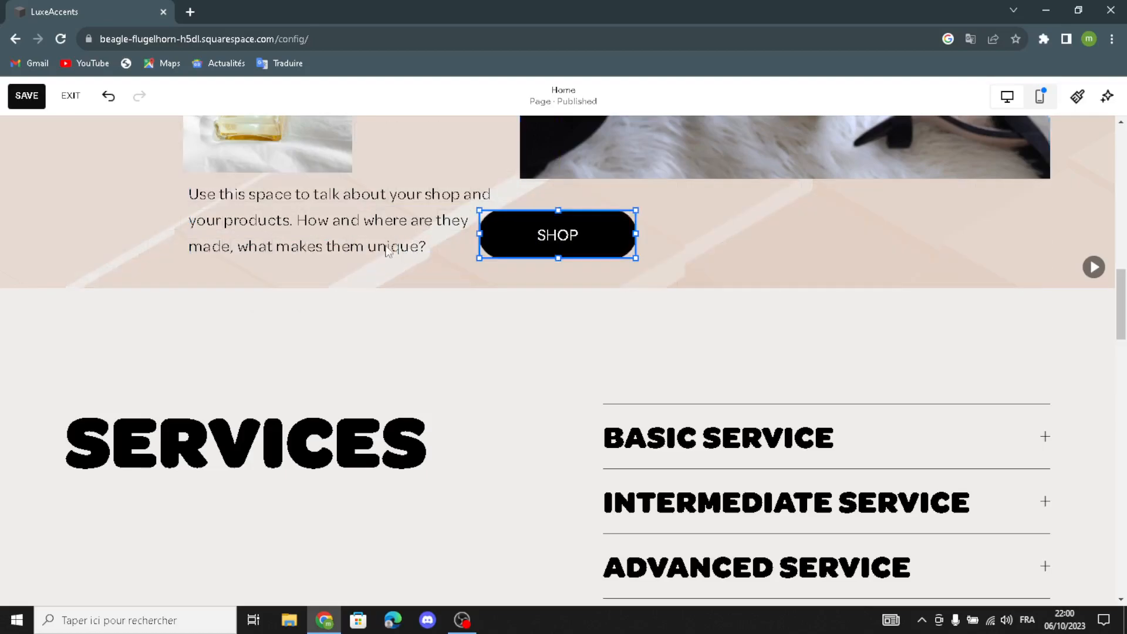
pyautogui.moveTo(361, 245); pyautogui.dragTo(240, 253)
pyautogui.click(435, 255)
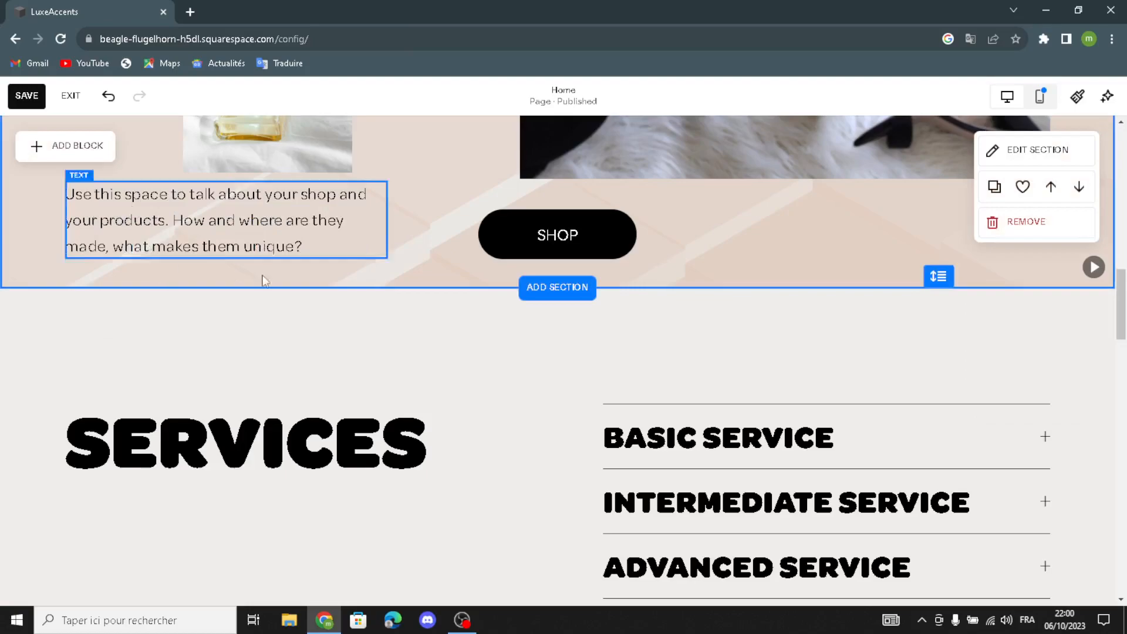
# Apply the same beige background art with diagonal streaks to the "SERVICES" section.
pyautogui.scroll(-2, 377, 455)
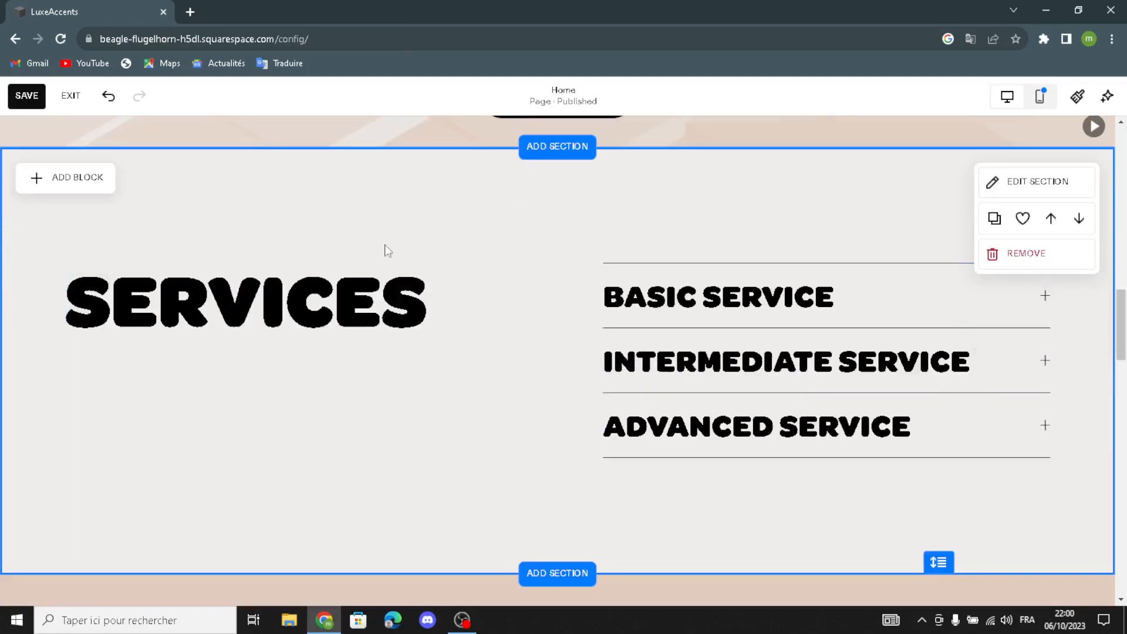
pyautogui.click(1038, 184)
pyautogui.click(993, 265)
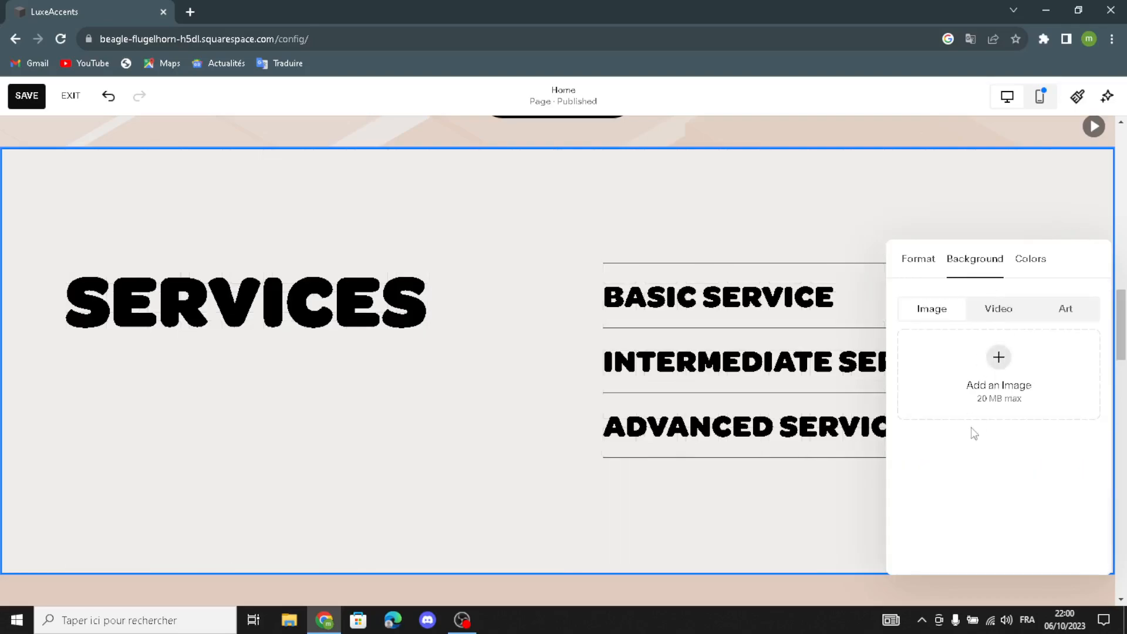
pyautogui.click(1066, 308)
pyautogui.scroll(-5, 1032, 439)
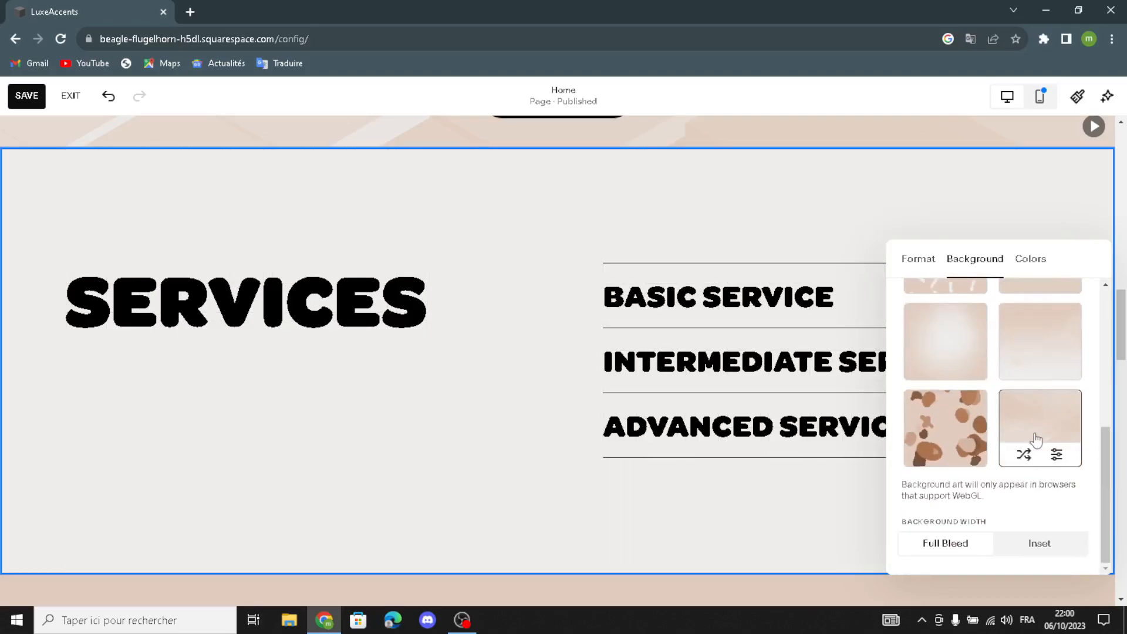
pyautogui.click(1035, 437)
pyautogui.click(511, 372)
# Apply the same streaked beige background art to the "SOCIAL" section.
pyautogui.scroll(-5, 517, 369)
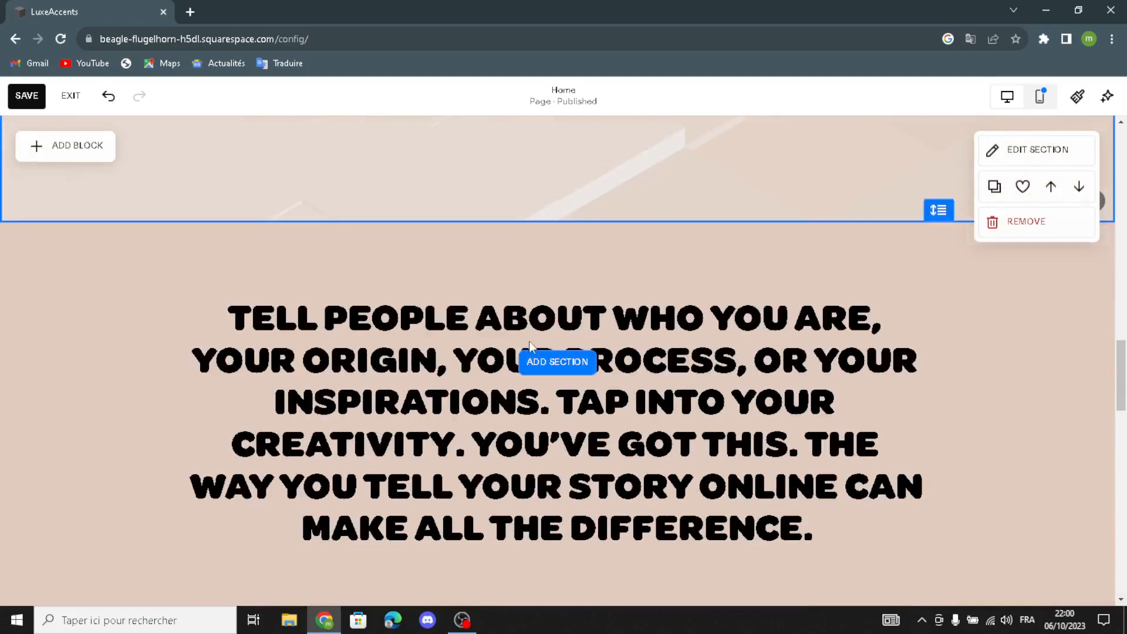
pyautogui.scroll(-8, 530, 348)
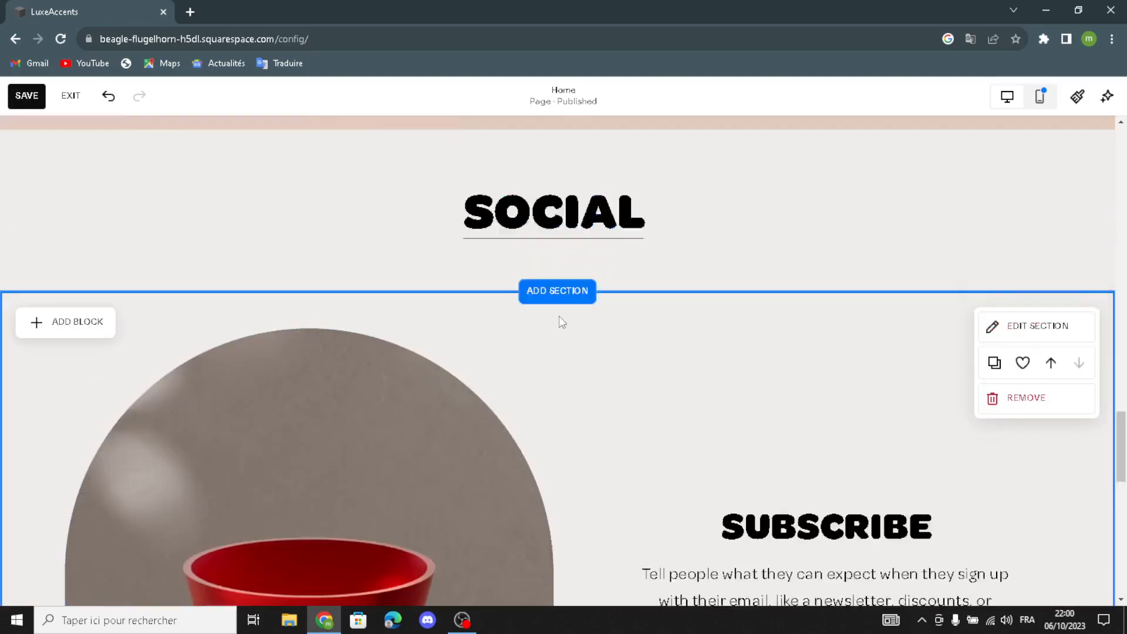
pyautogui.scroll(1, 559, 317)
pyautogui.click(173, 275)
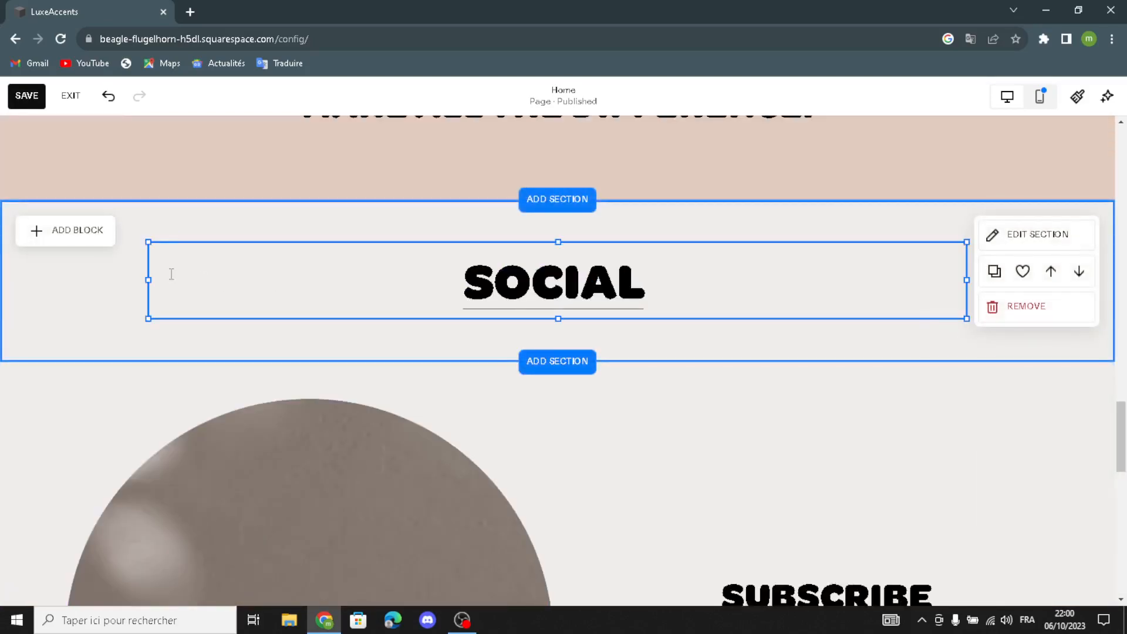
pyautogui.click(100, 265)
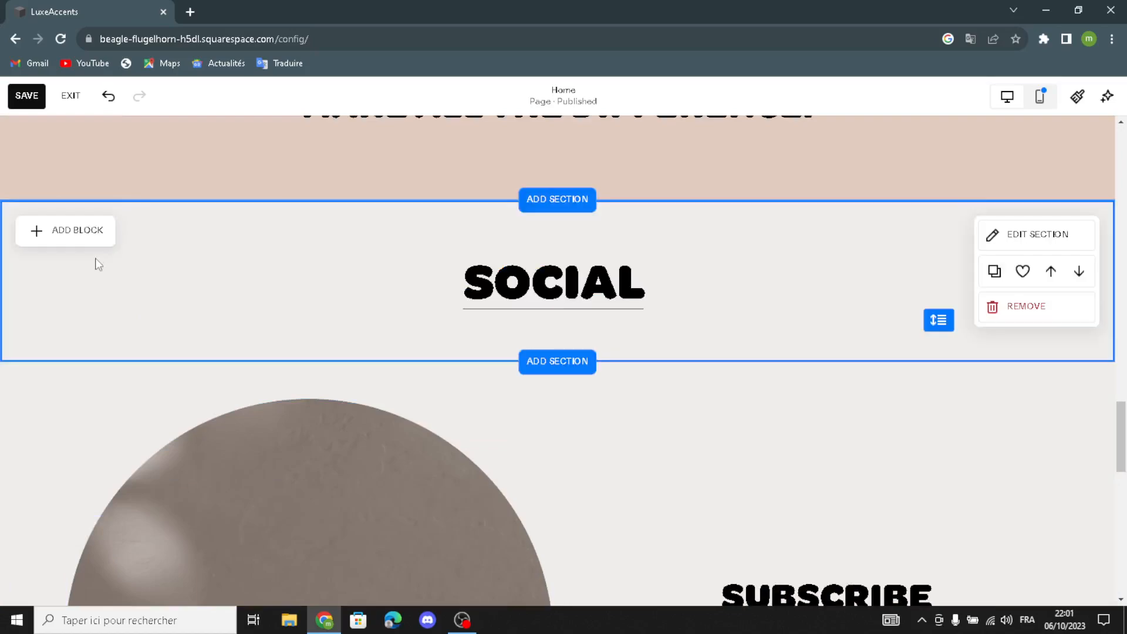
pyautogui.click(1062, 245)
pyautogui.click(973, 219)
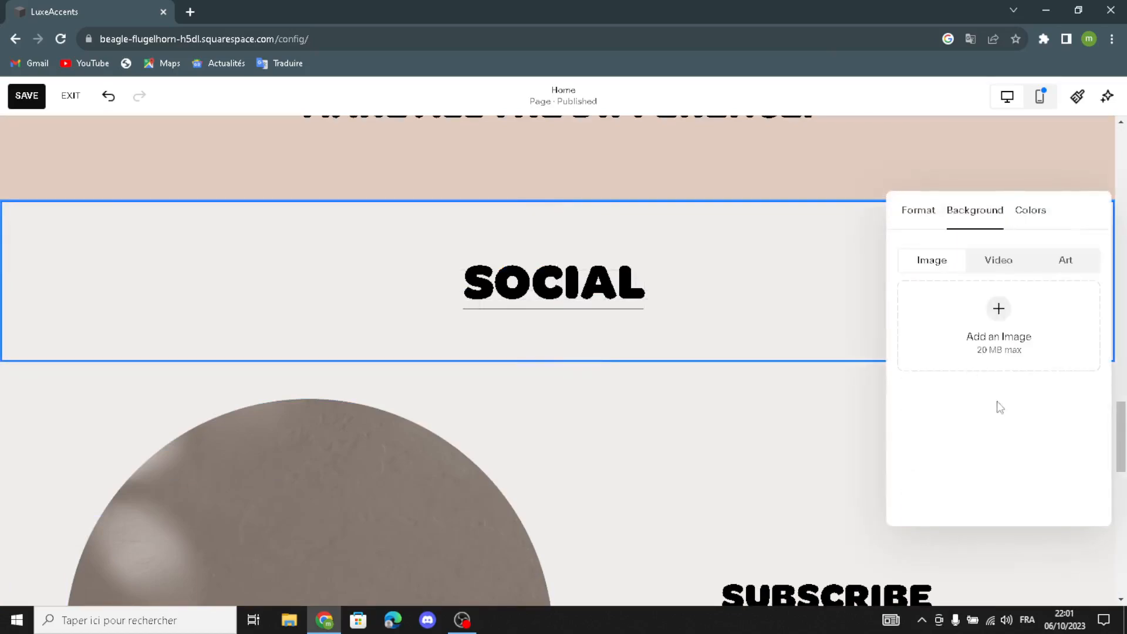
pyautogui.click(1050, 267)
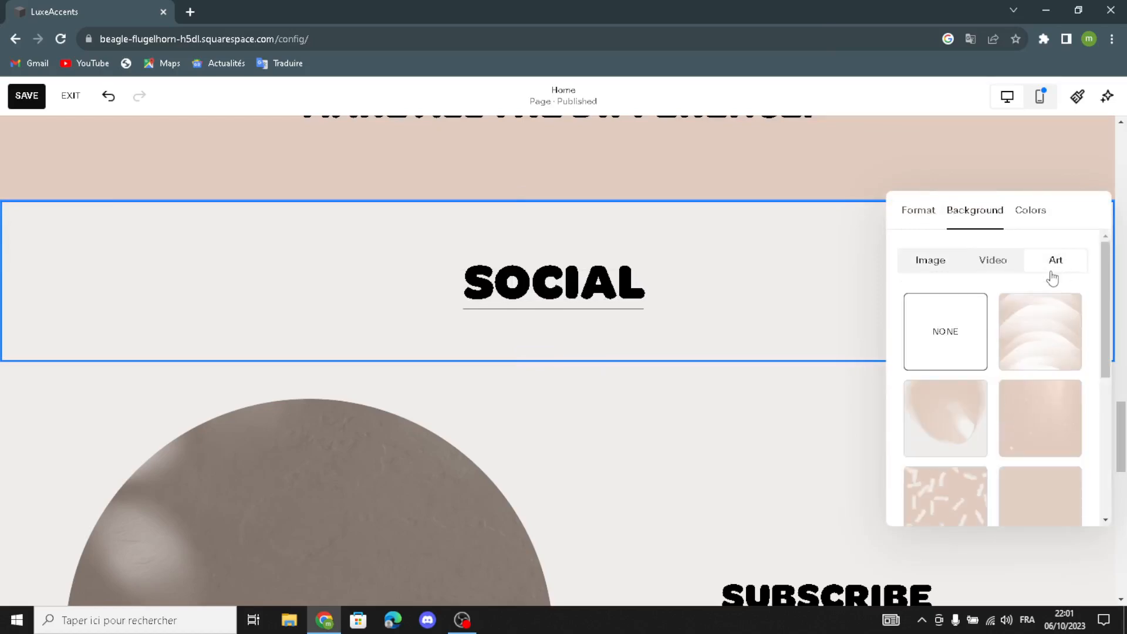
pyautogui.scroll(-4, 1000, 440)
pyautogui.click(1075, 387)
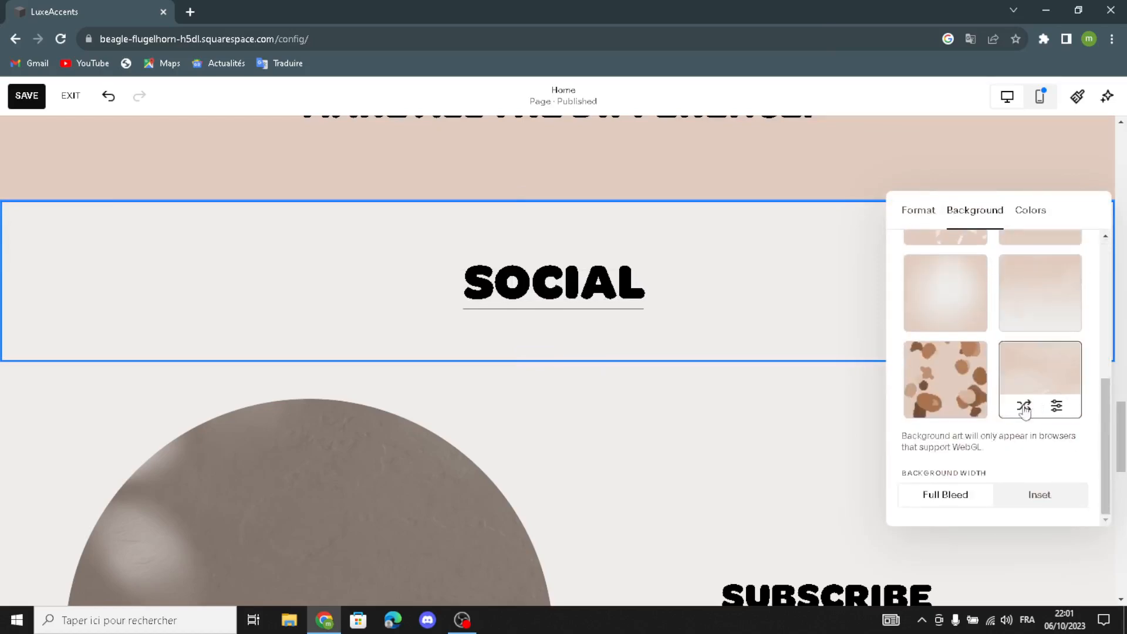
pyautogui.click(652, 513)
# Delete the arched image of the red vase from the "SUBSCRIBE" section.
pyautogui.scroll(-1, 651, 498)
pyautogui.scroll(-3, 683, 345)
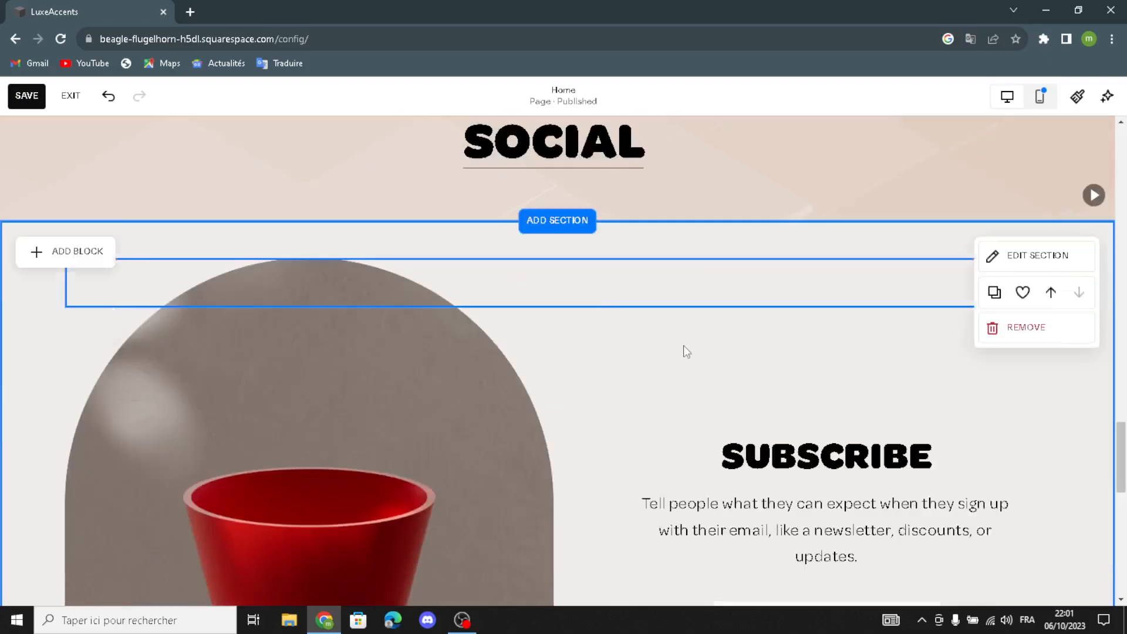
pyautogui.click(407, 341)
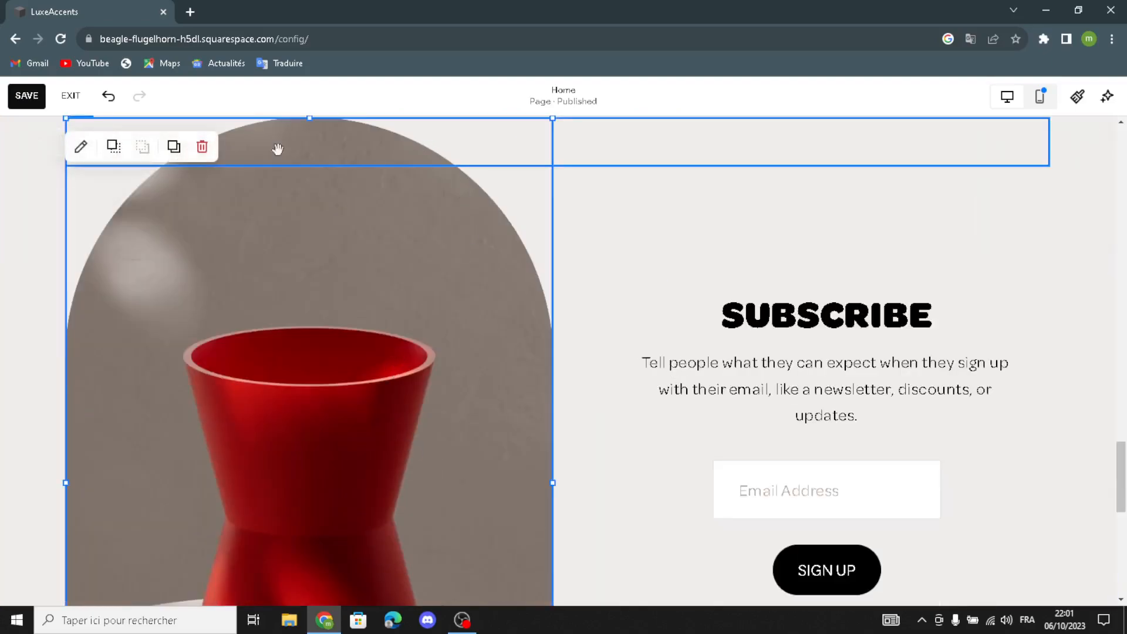
pyautogui.click(202, 147)
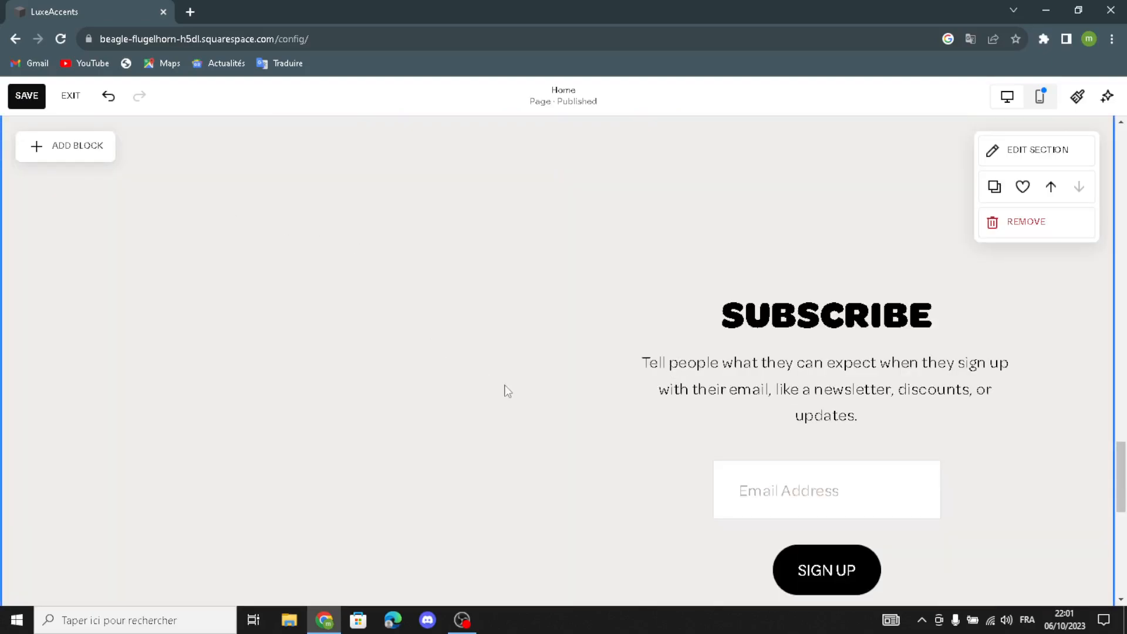
# Add an empty image block to the left half of the "SUBSCRIBE" section.
pyautogui.click(64, 148)
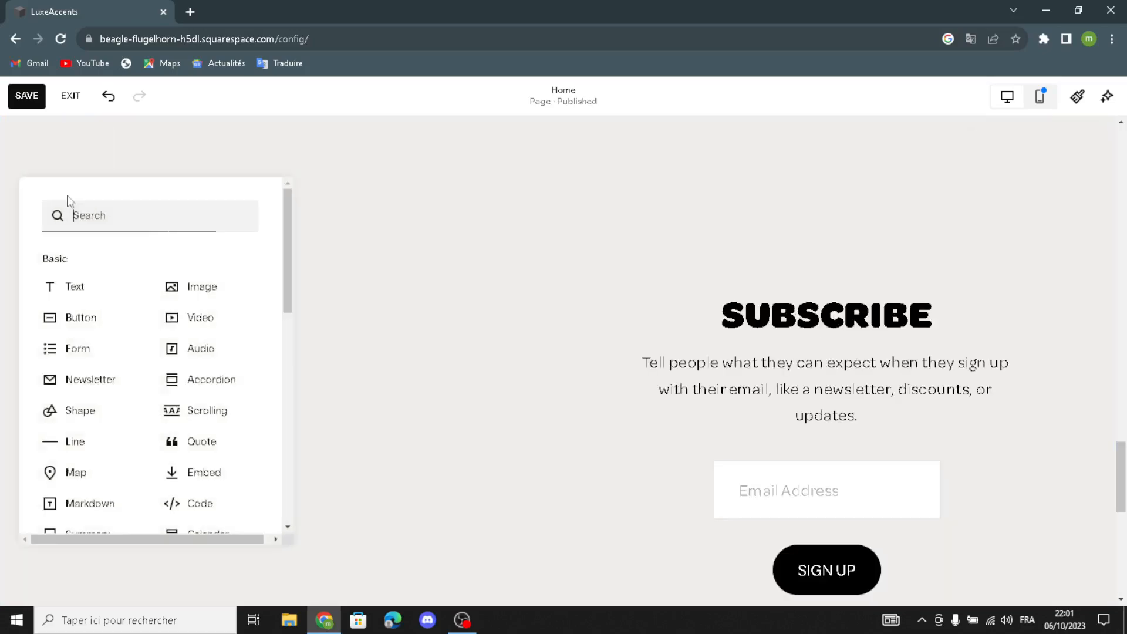
pyautogui.click(197, 288)
pyautogui.moveTo(205, 265); pyautogui.dragTo(238, 393)
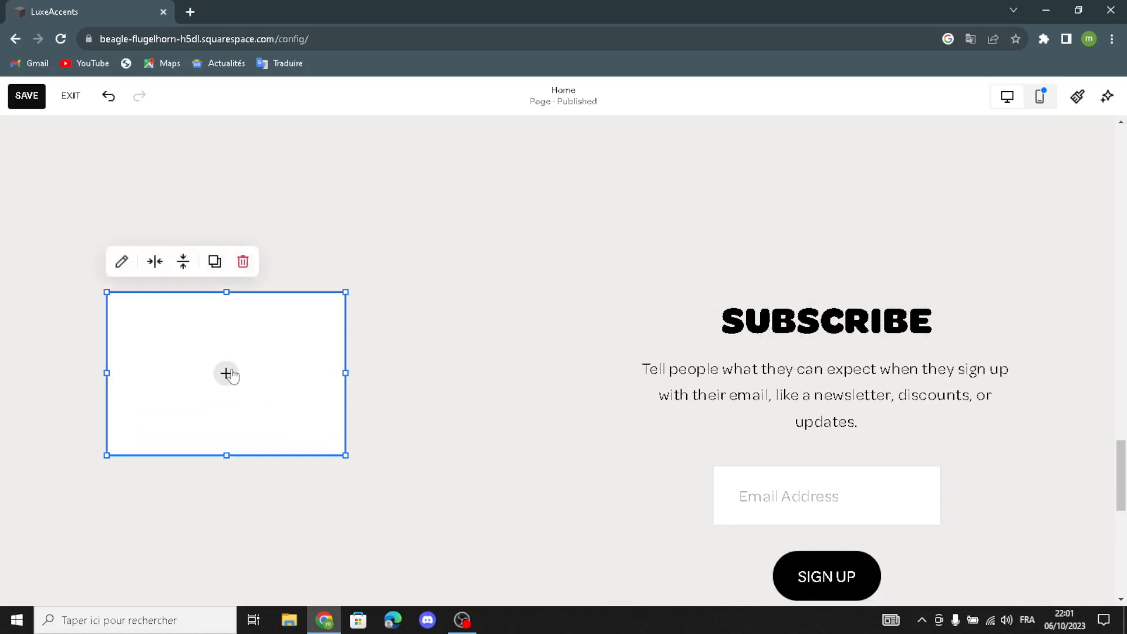
# Fill the new image block with the free stock photo of a woman carrying shopping bags, found by searching for "luxury goods".
pyautogui.click(229, 374)
pyautogui.click(235, 397)
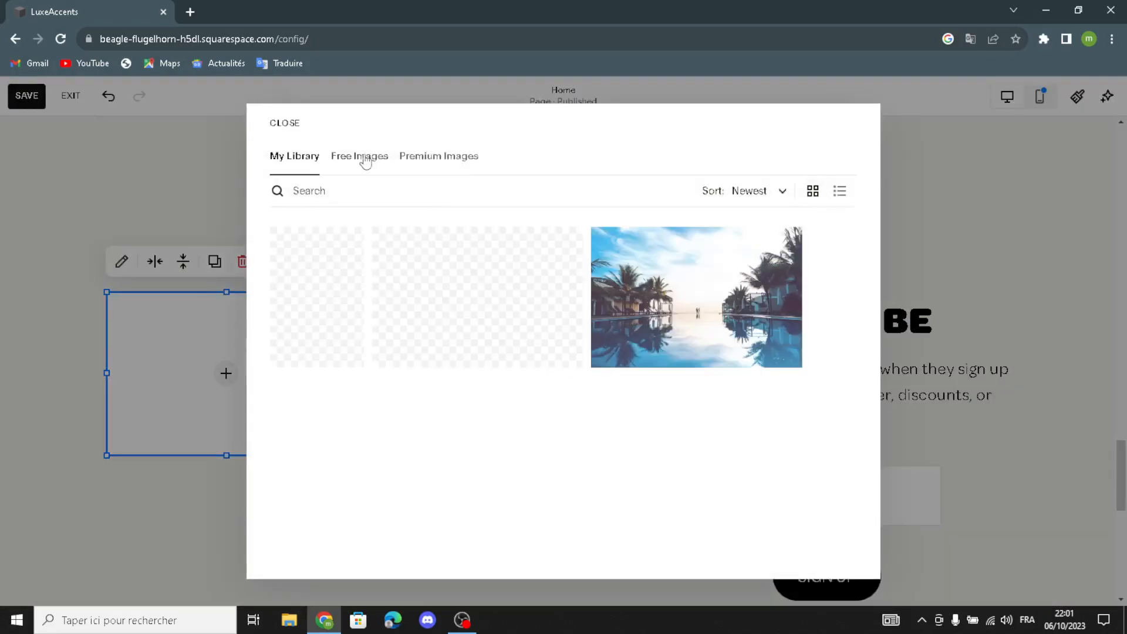
pyautogui.click(348, 160)
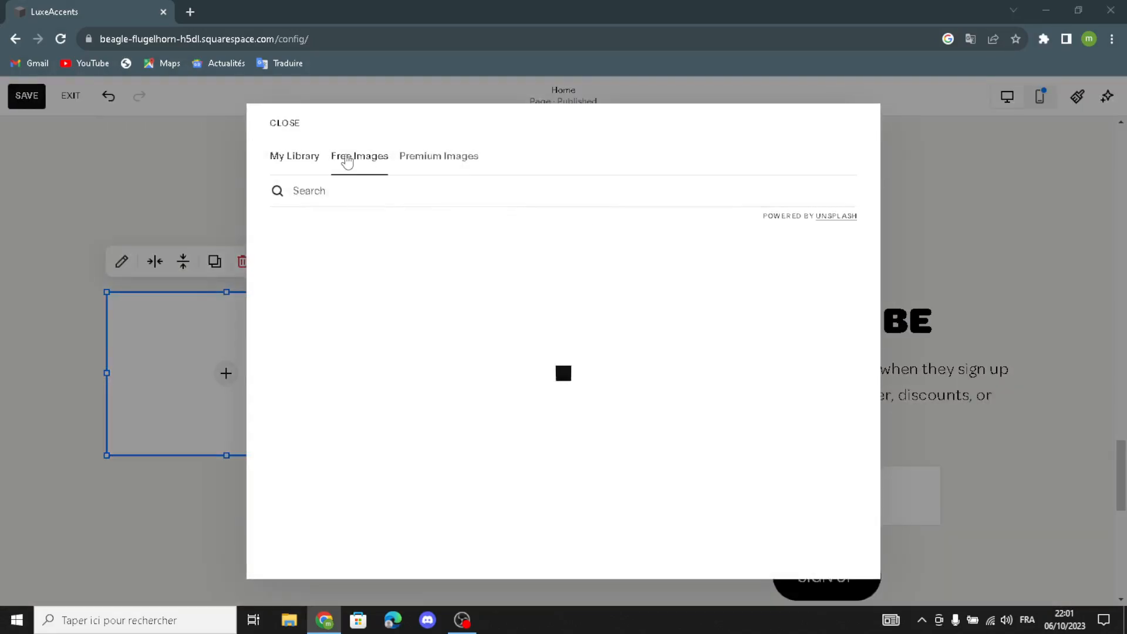
pyautogui.click(341, 187)
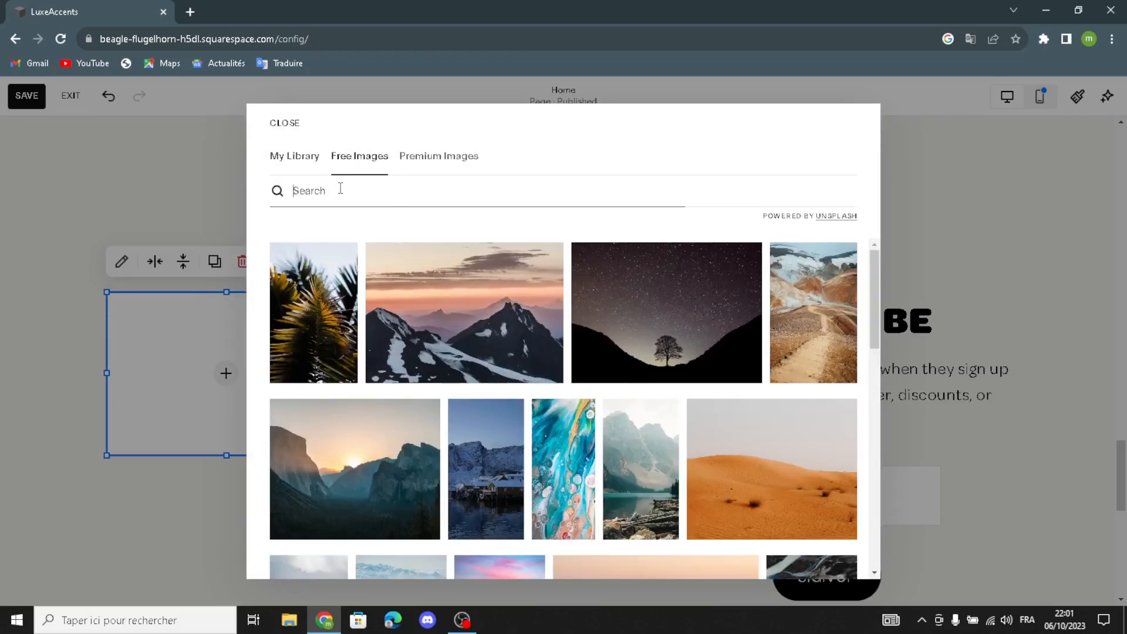
pyautogui.write('luxuru')
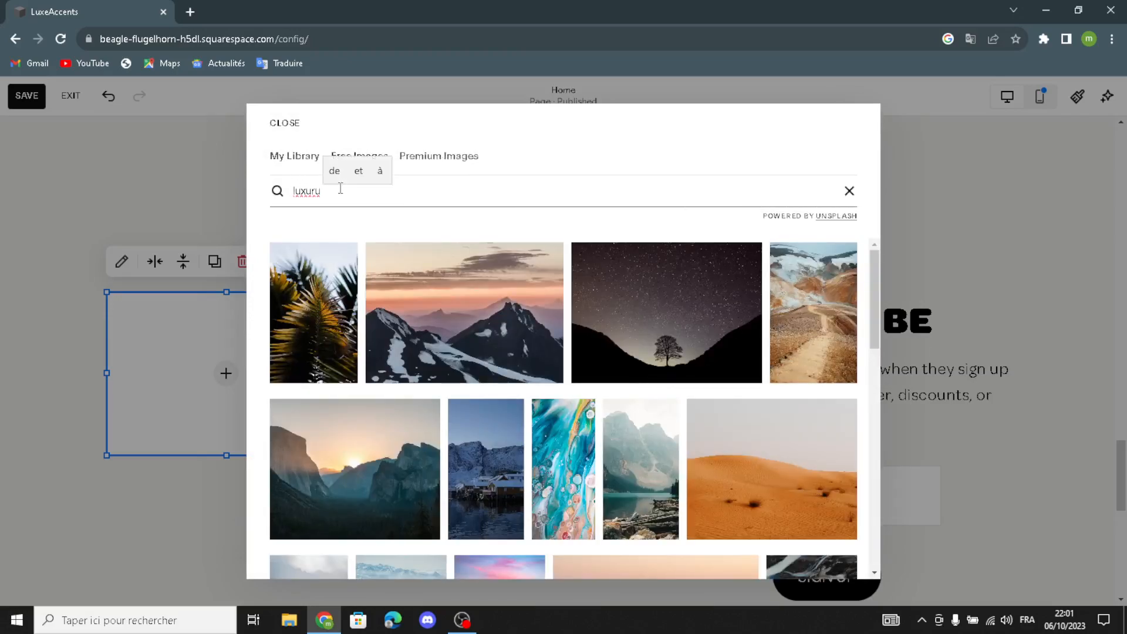
pyautogui.press('BackSpace')
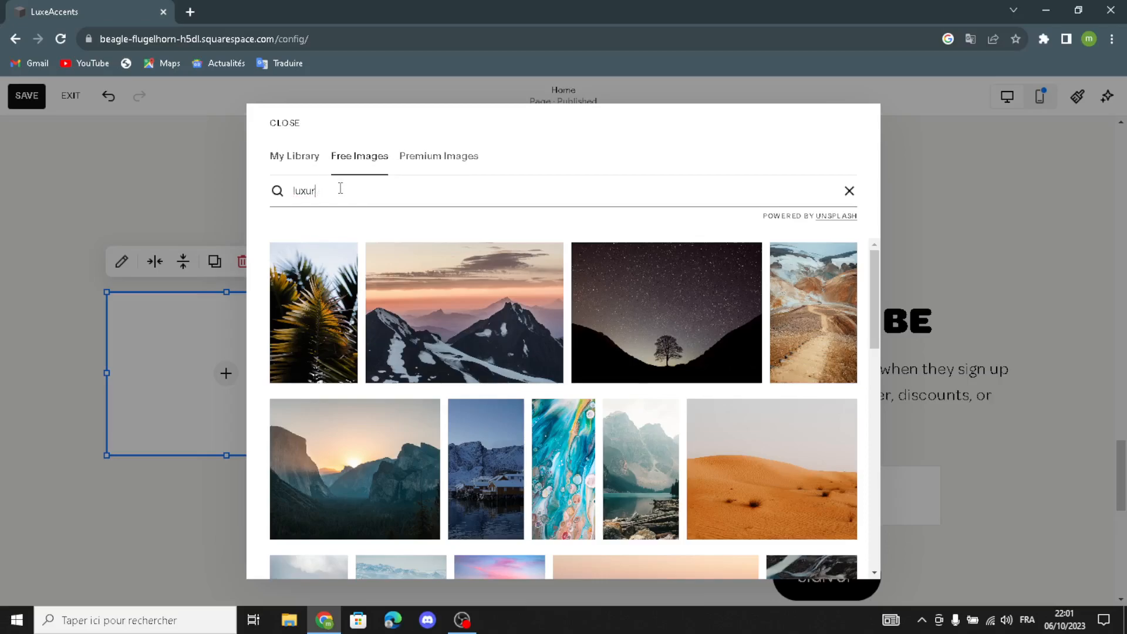
pyautogui.write('y goods')
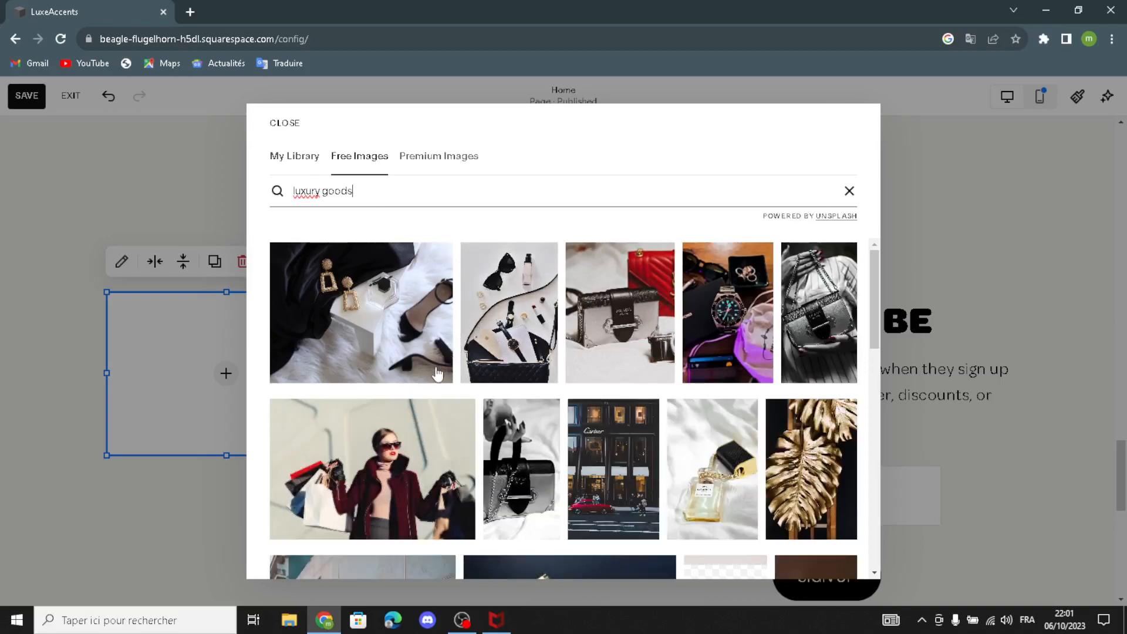
pyautogui.click(444, 429)
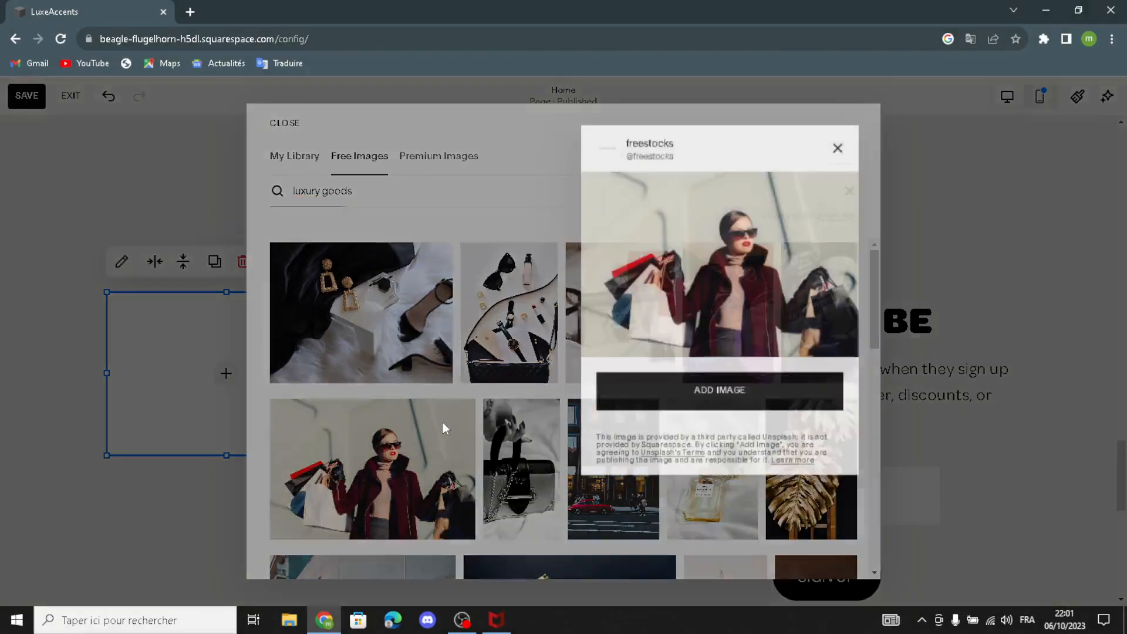
pyautogui.click(644, 403)
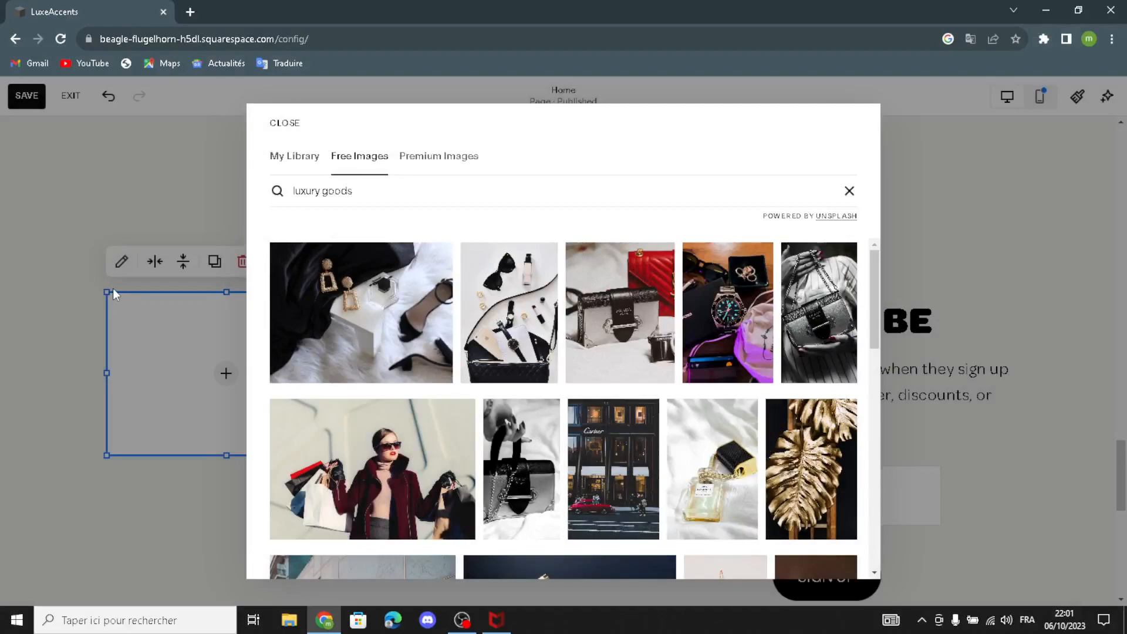
# Enlarge the shopping photo to fill most of the section's left half and move the "SUBSCRIBE" newsletter form up beside it.
pyautogui.click(109, 287)
pyautogui.moveTo(101, 286); pyautogui.dragTo(61, 257)
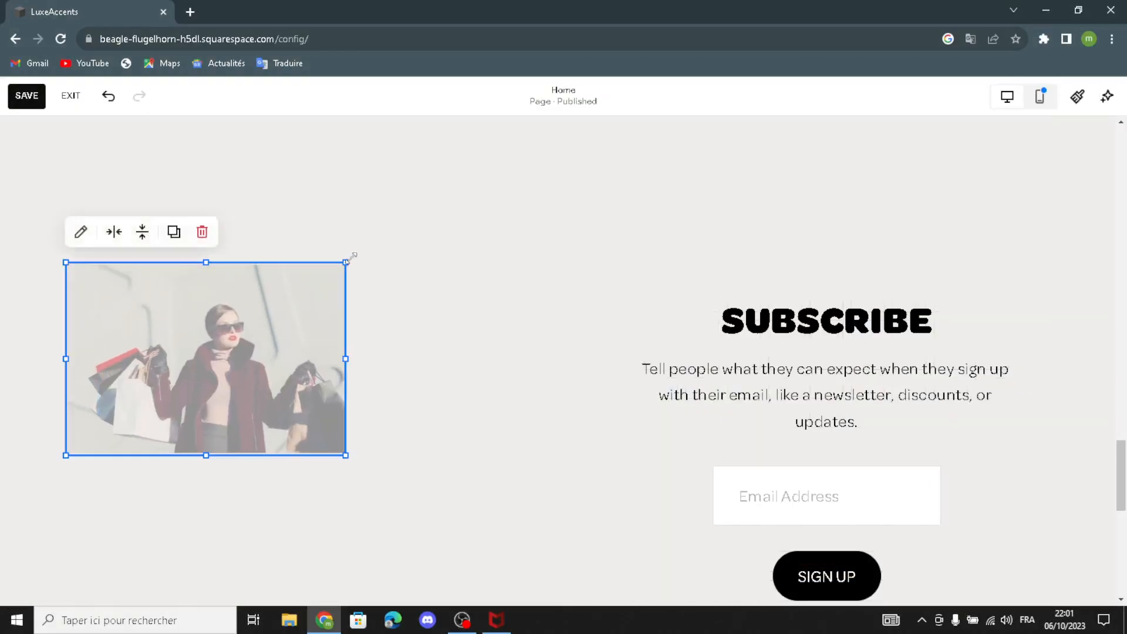
pyautogui.moveTo(346, 260); pyautogui.dragTo(454, 182)
pyautogui.moveTo(429, 455); pyautogui.dragTo(481, 526)
pyautogui.scroll(1, 606, 338)
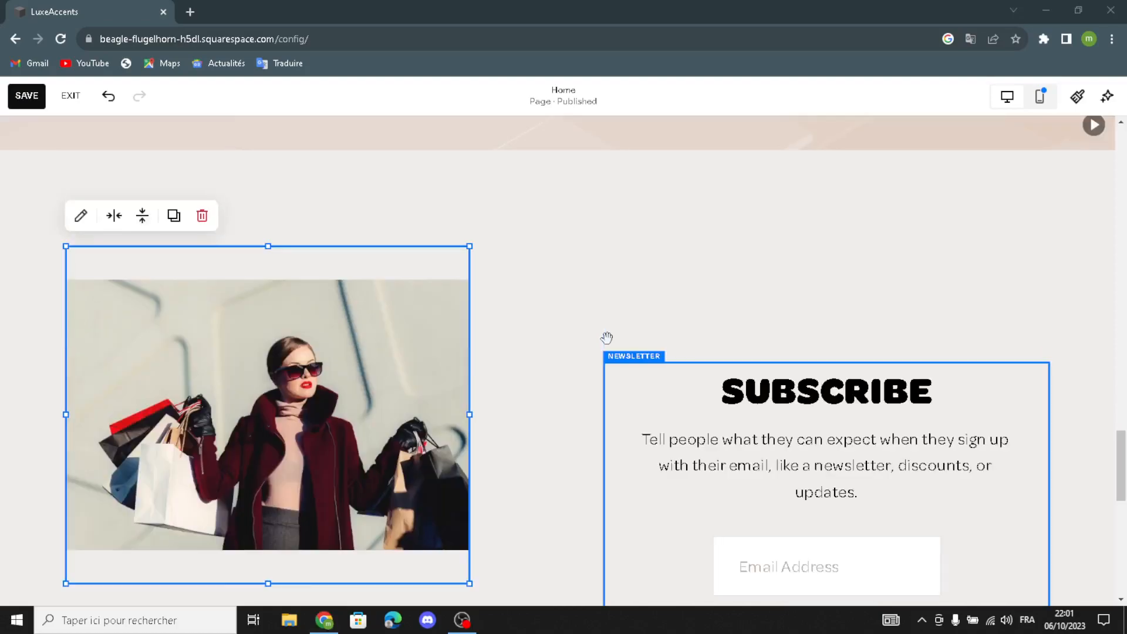
pyautogui.moveTo(742, 345); pyautogui.dragTo(742, 269)
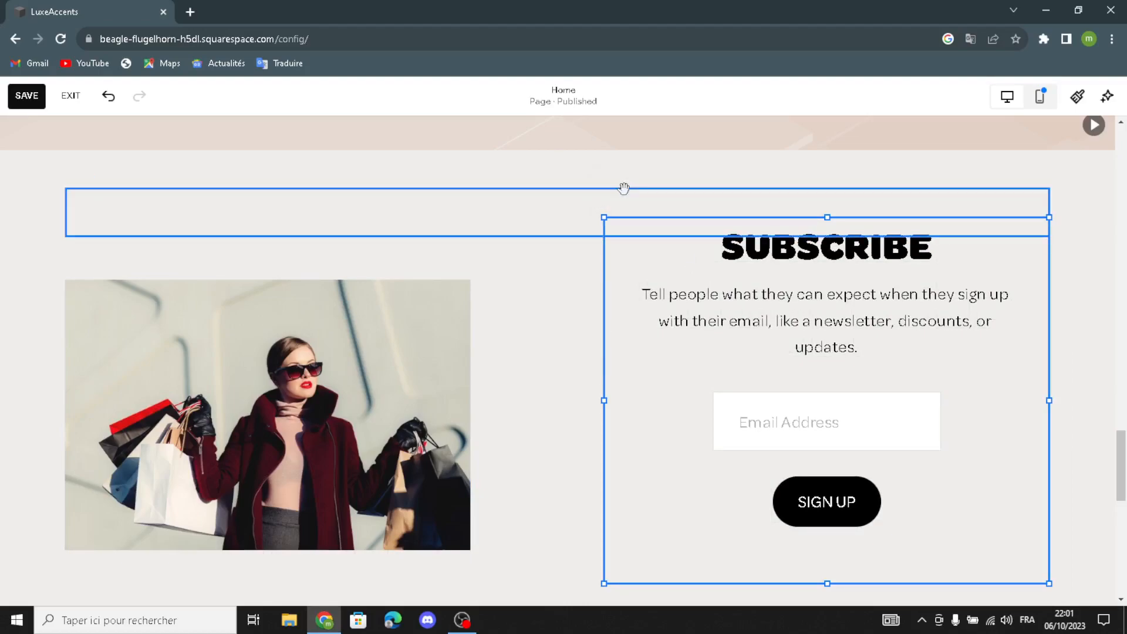
# Review the content settings of the "SUBSCRIBE" newsletter form, from its title and description down to the button text.
pyautogui.doubleClick(873, 310)
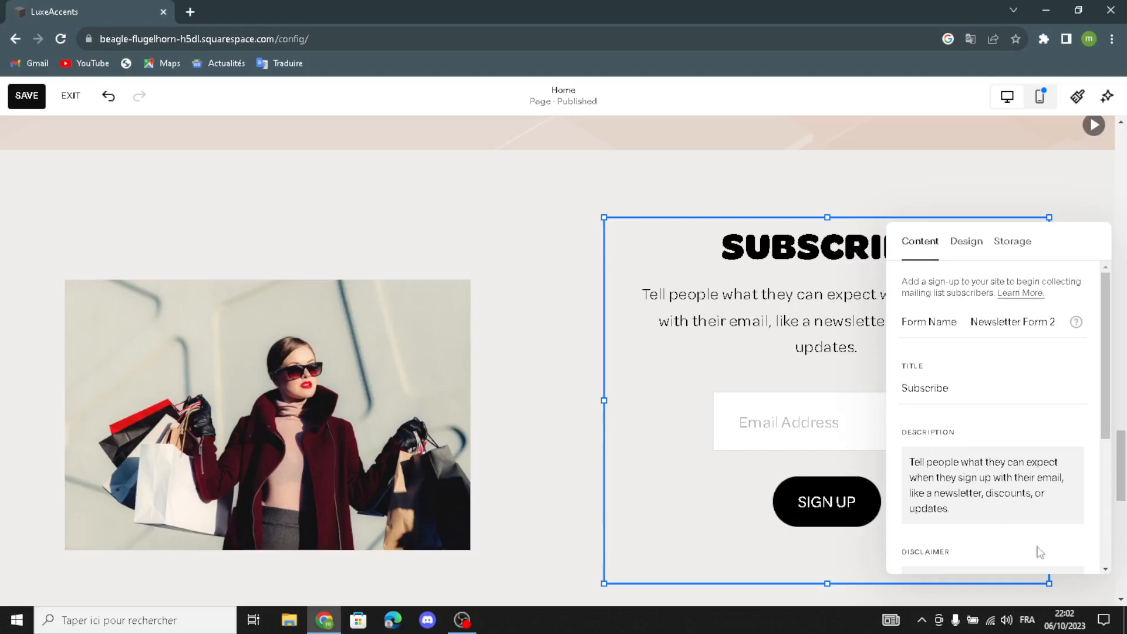
pyautogui.scroll(-1, 1012, 532)
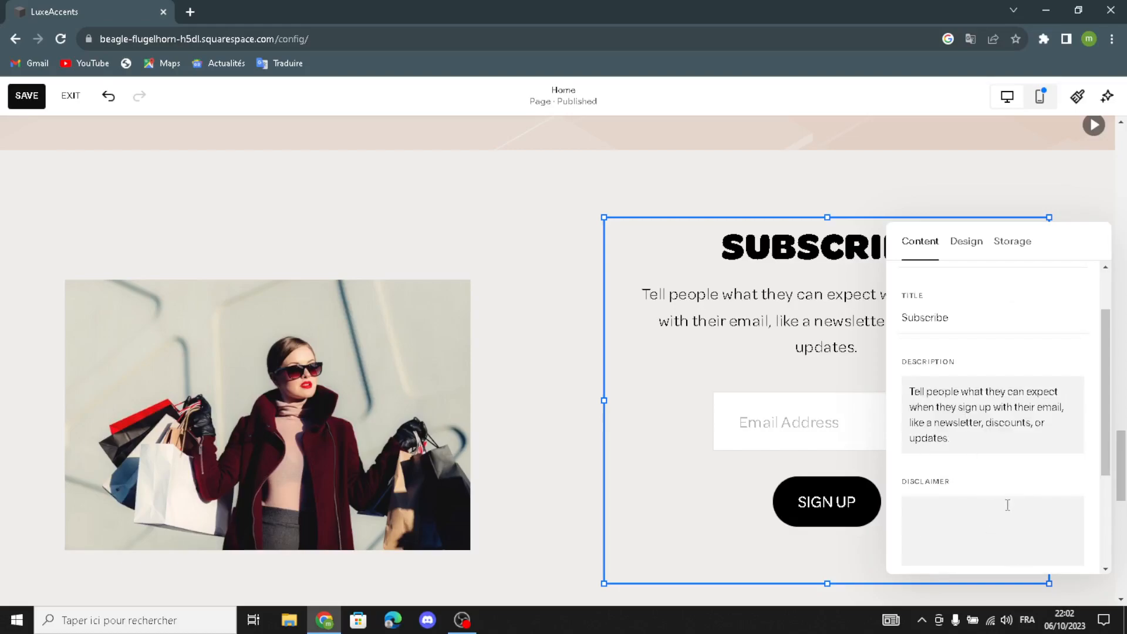
pyautogui.scroll(-3, 1014, 504)
pyautogui.click(956, 447)
pyautogui.click(968, 442)
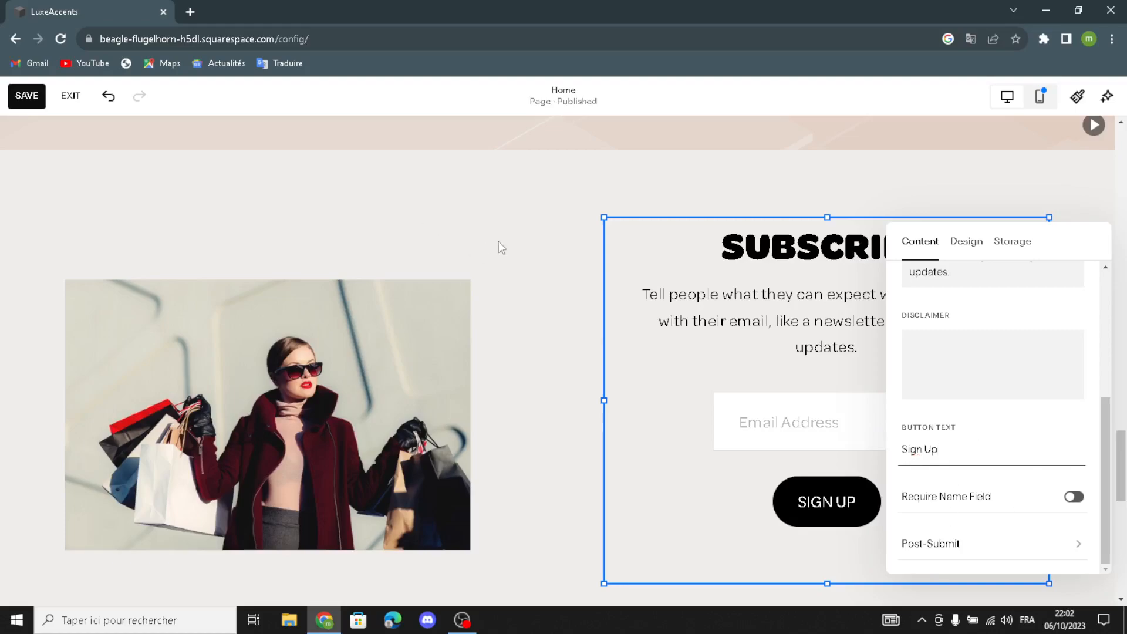
# Apply the same streaked beige background art to the "SUBSCRIBE" section.
pyautogui.click(1041, 169)
pyautogui.click(1013, 191)
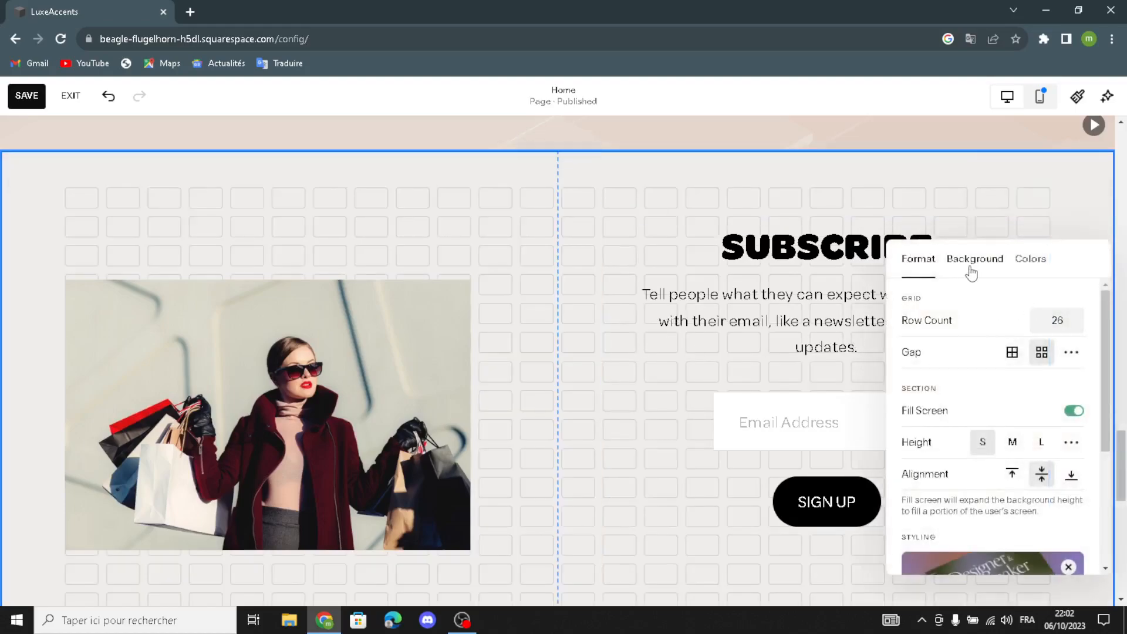
pyautogui.click(970, 261)
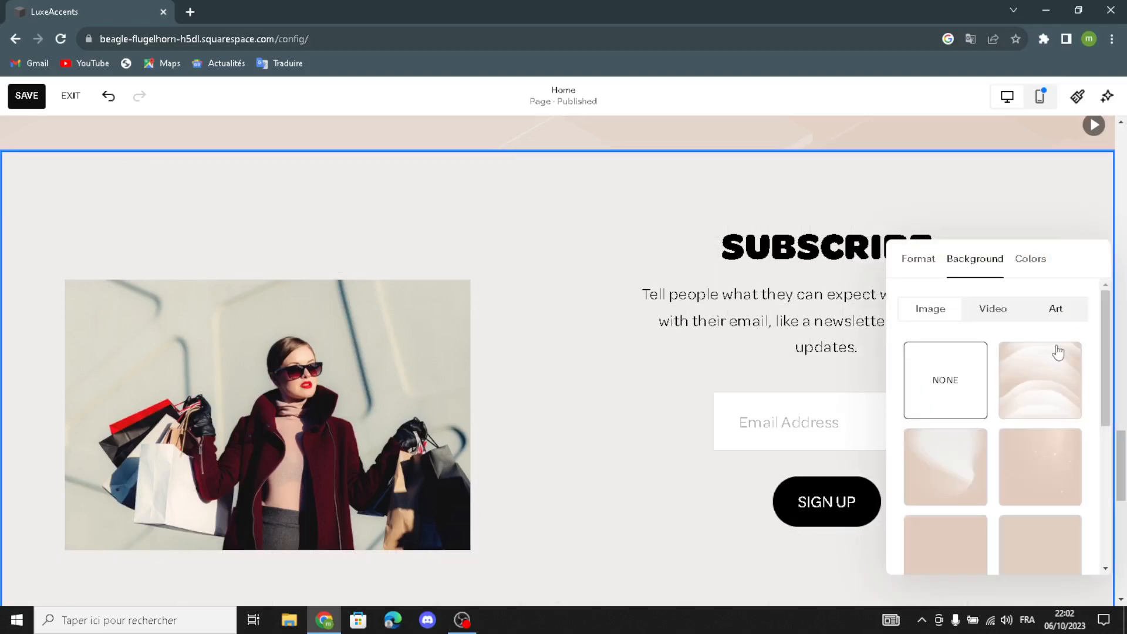
pyautogui.scroll(-5, 1065, 399)
pyautogui.click(1063, 428)
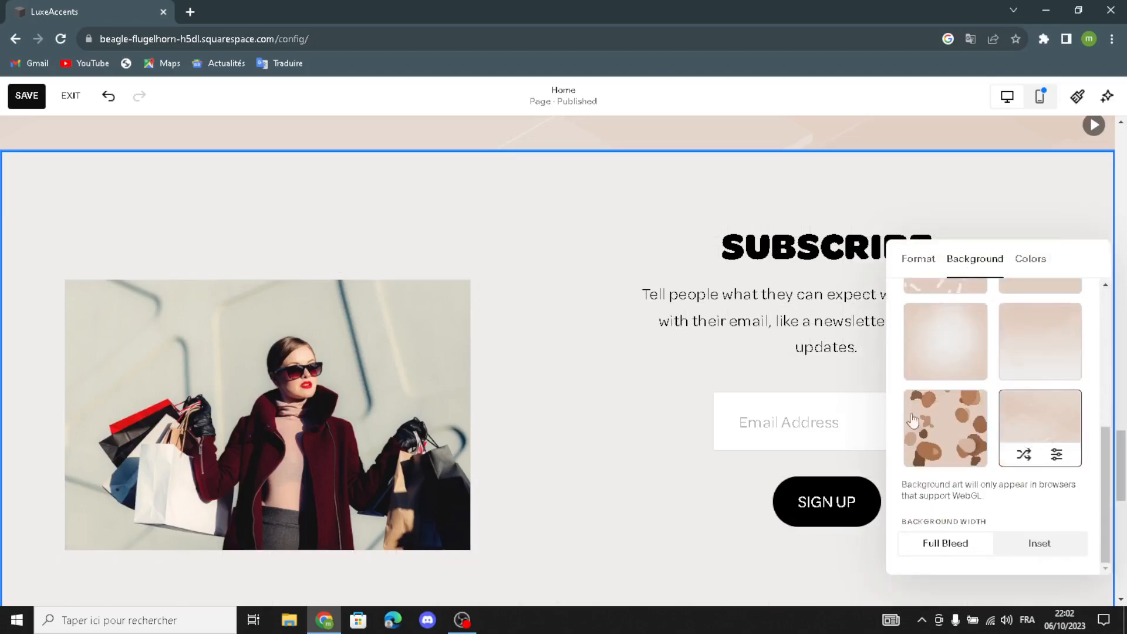
# Apply the same streaked beige background art to the site footer and return to page editing.
pyautogui.scroll(-7, 539, 303)
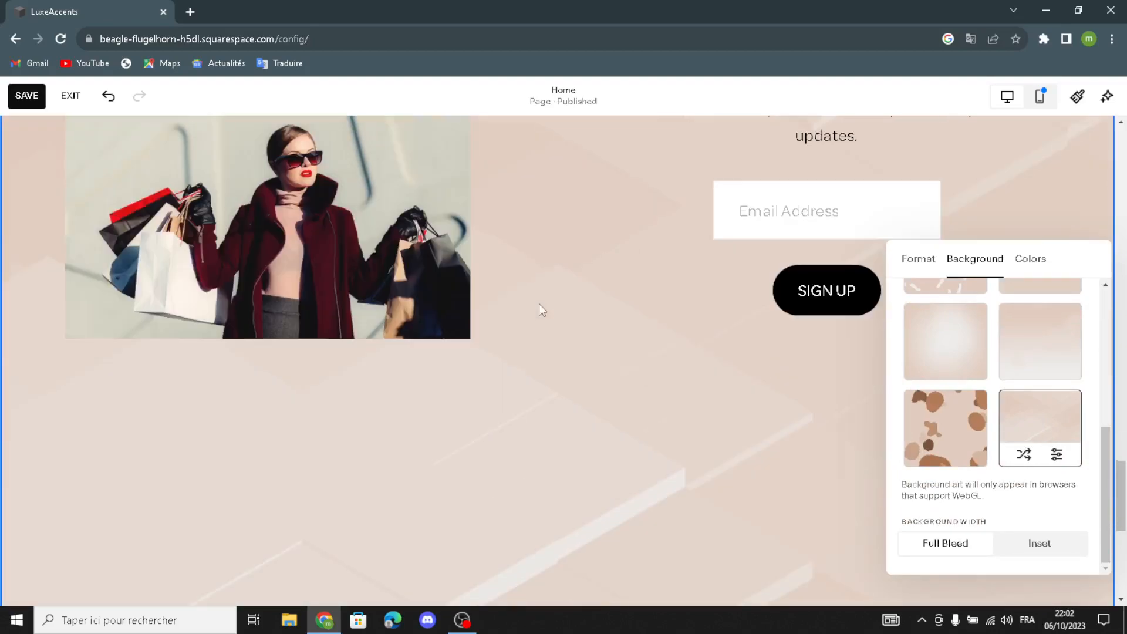
pyautogui.scroll(-4, 540, 310)
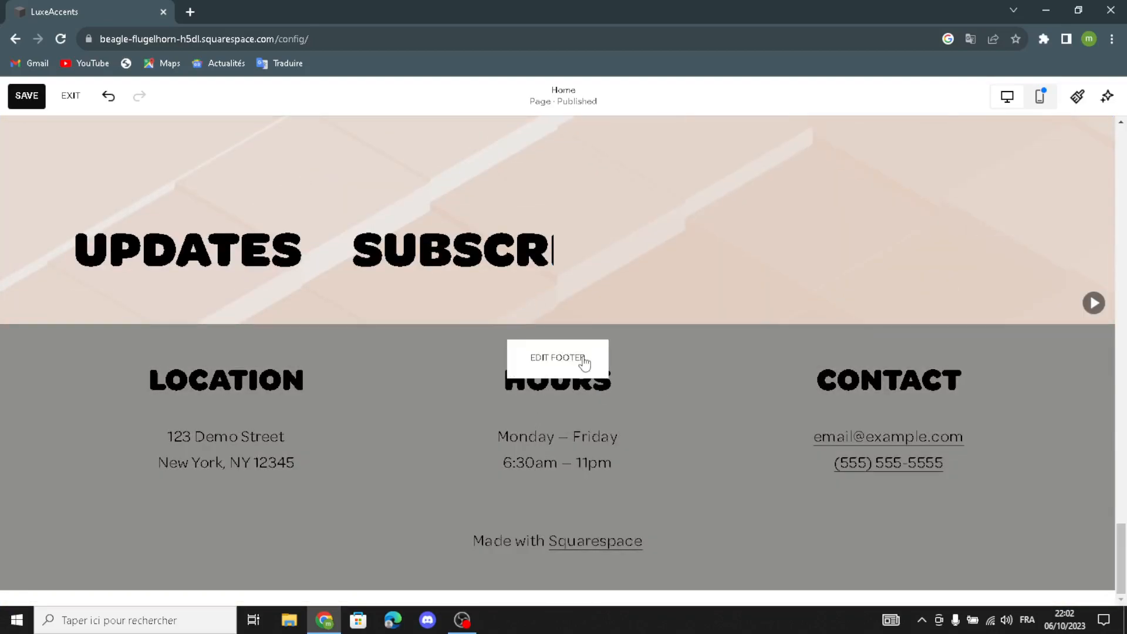
pyautogui.click(584, 362)
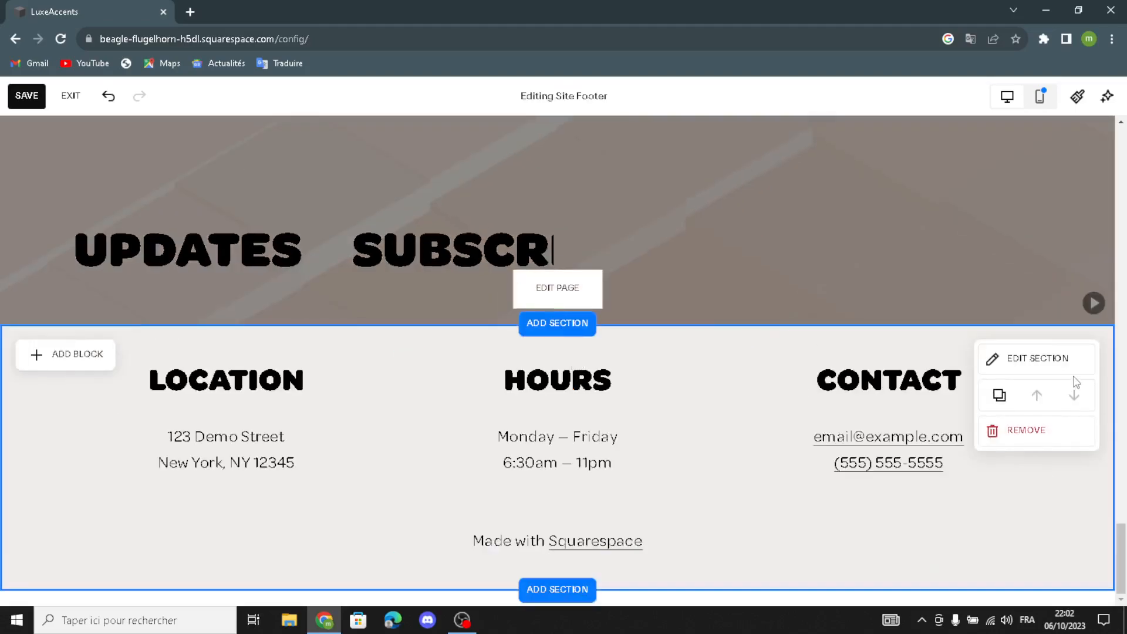
pyautogui.click(998, 366)
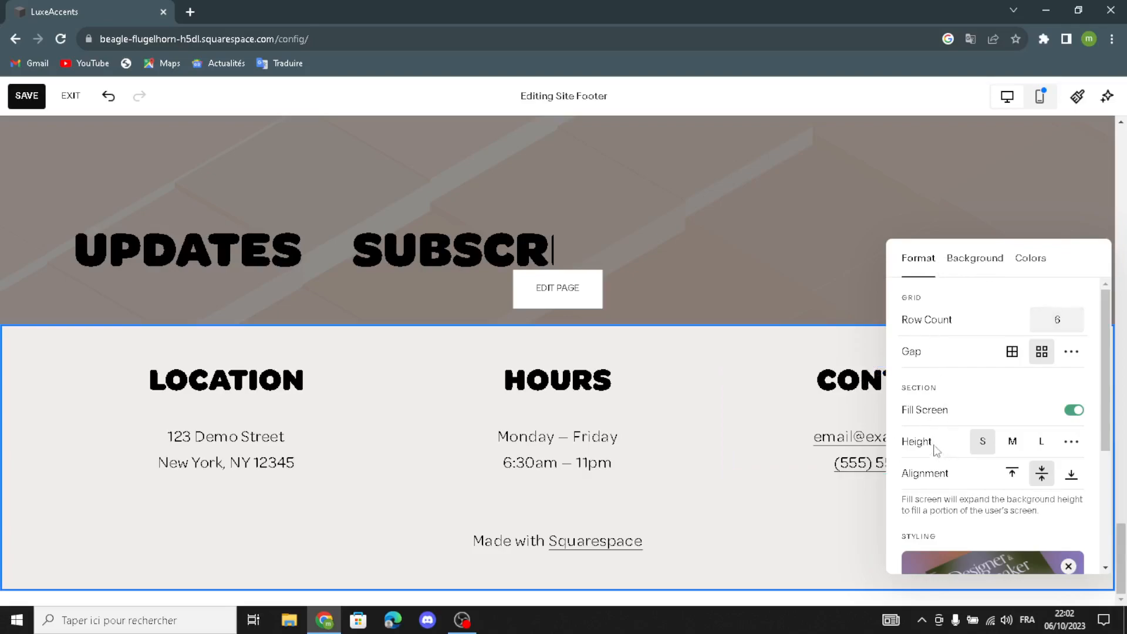
pyautogui.click(964, 264)
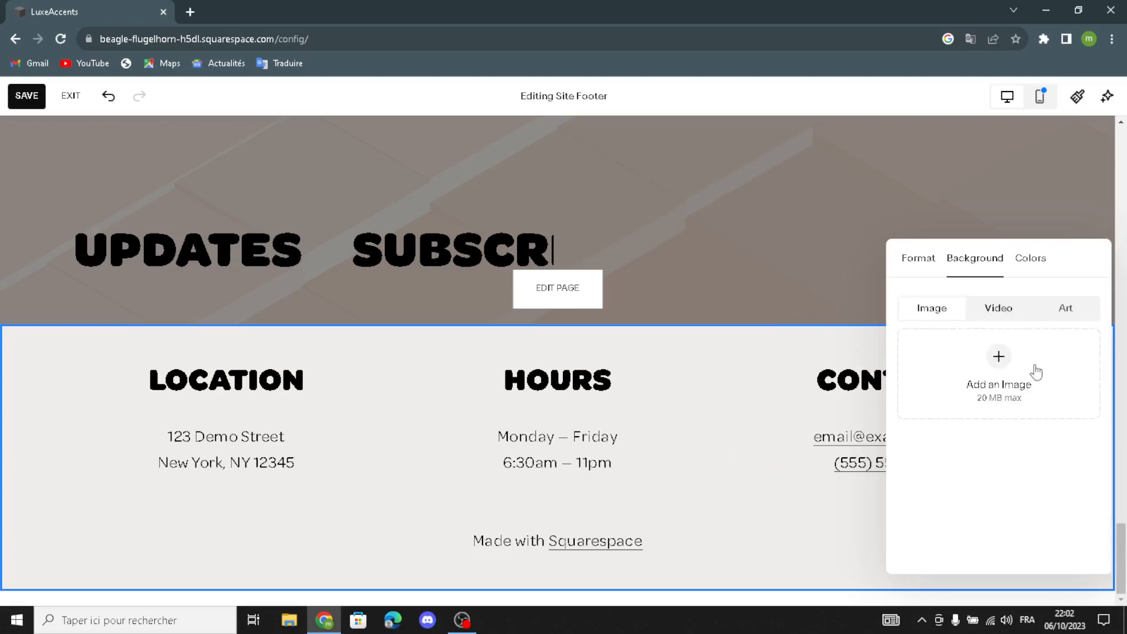
pyautogui.click(1061, 311)
pyautogui.scroll(-5, 1010, 449)
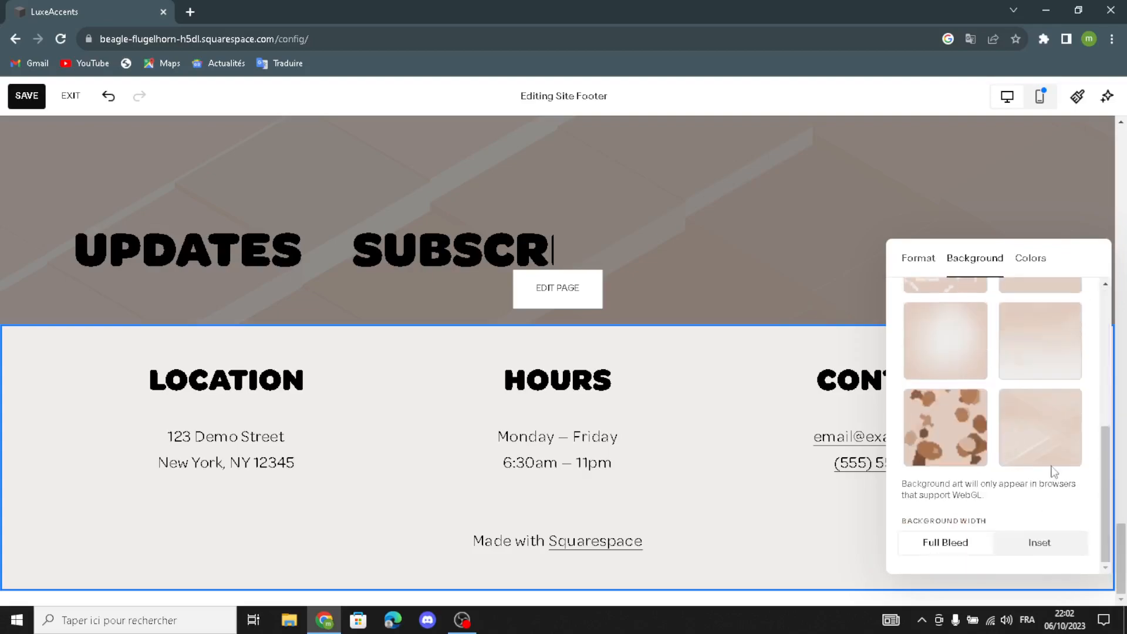
pyautogui.click(1051, 467)
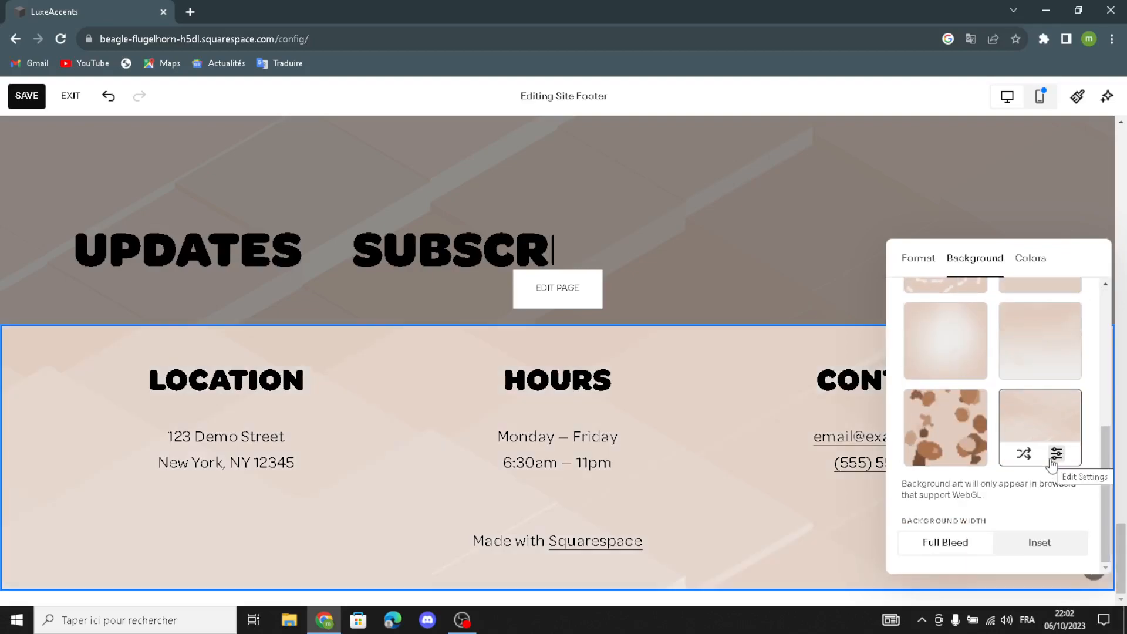
pyautogui.click(780, 232)
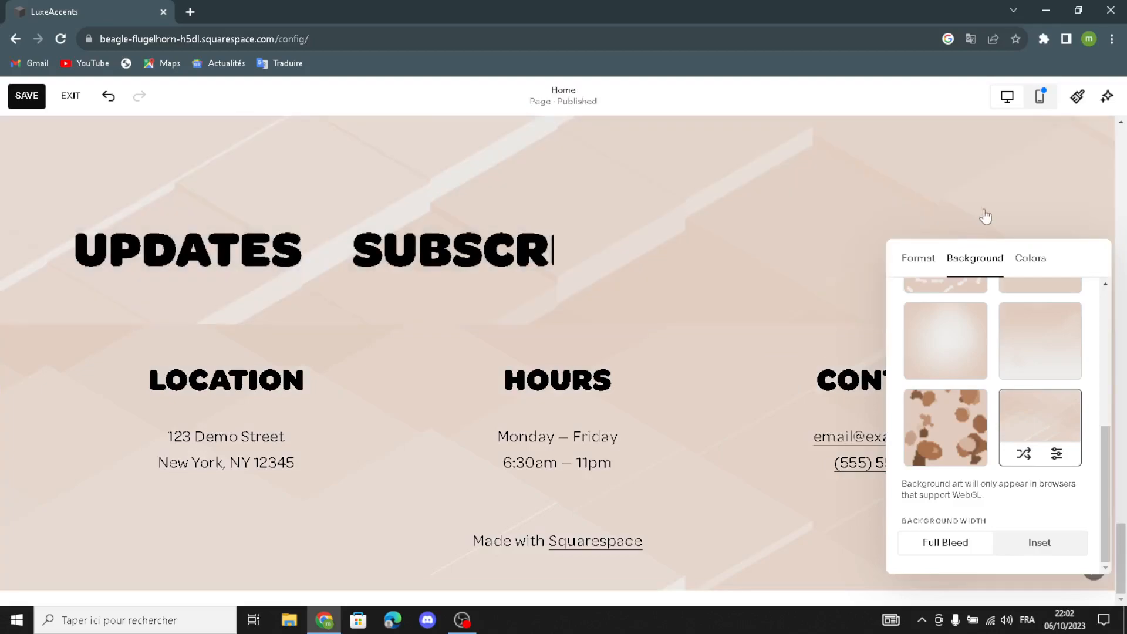
# Examine the site-wide color palette and the list of color themes in the site styles.
pyautogui.scroll(10, 784, 222)
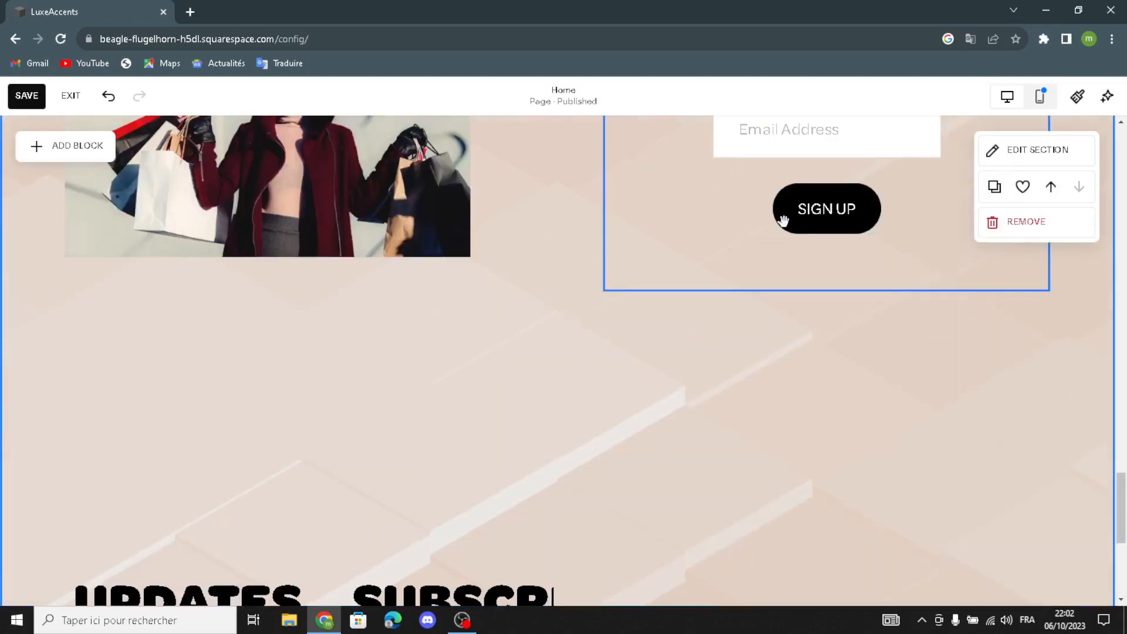
pyautogui.click(1077, 96)
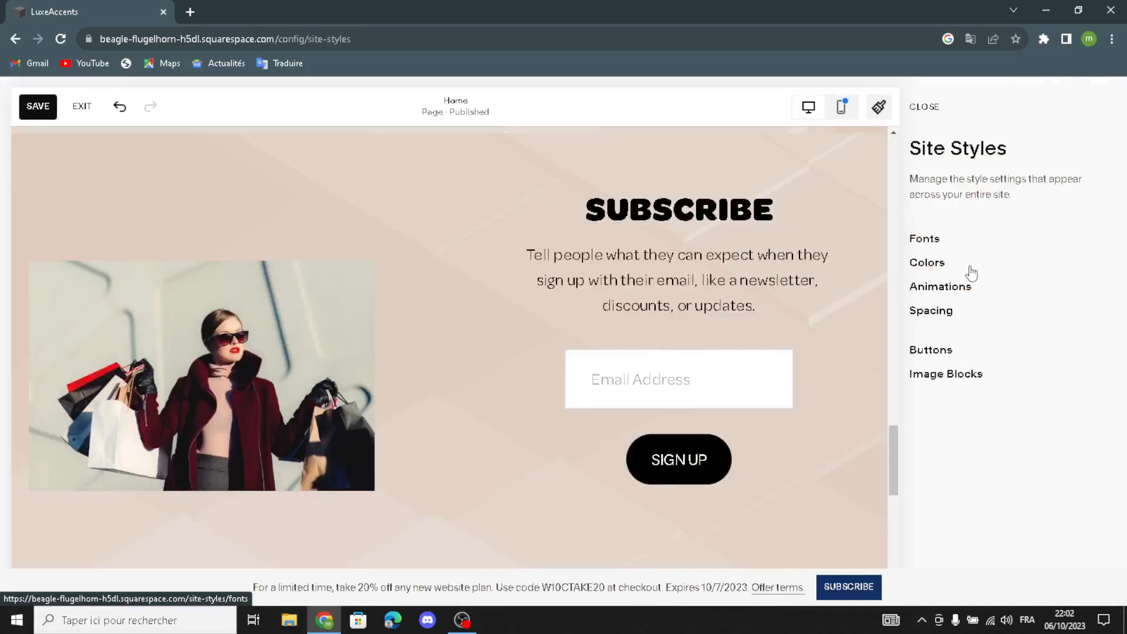
pyautogui.click(935, 265)
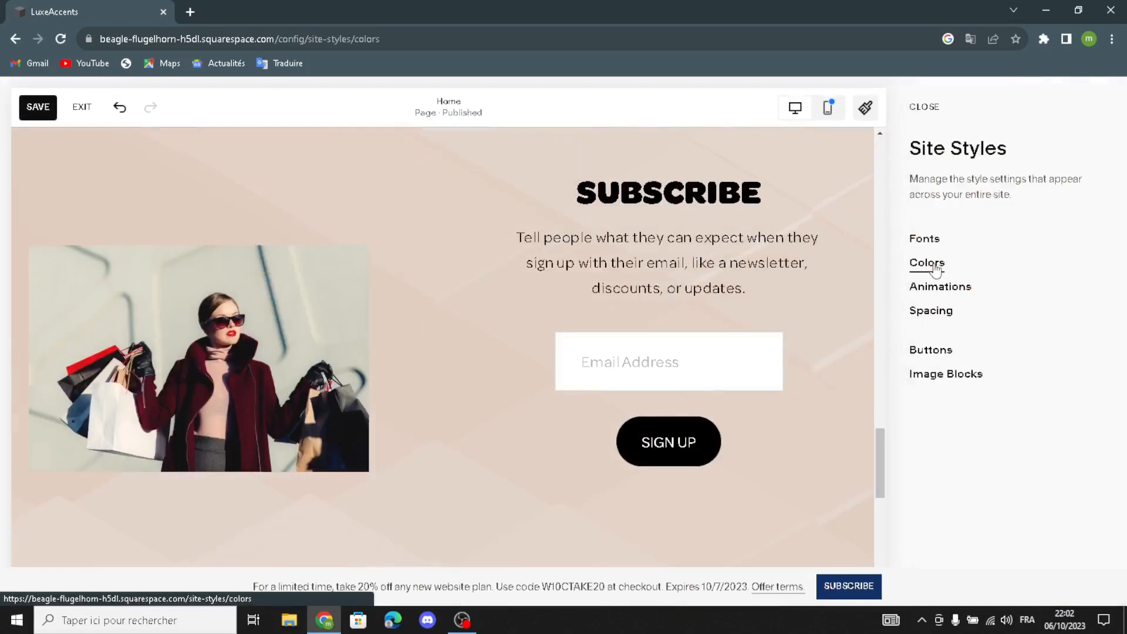
pyautogui.scroll(-5, 1009, 338)
pyautogui.scroll(5, 989, 328)
pyautogui.scroll(-4, 989, 330)
pyautogui.scroll(4, 989, 325)
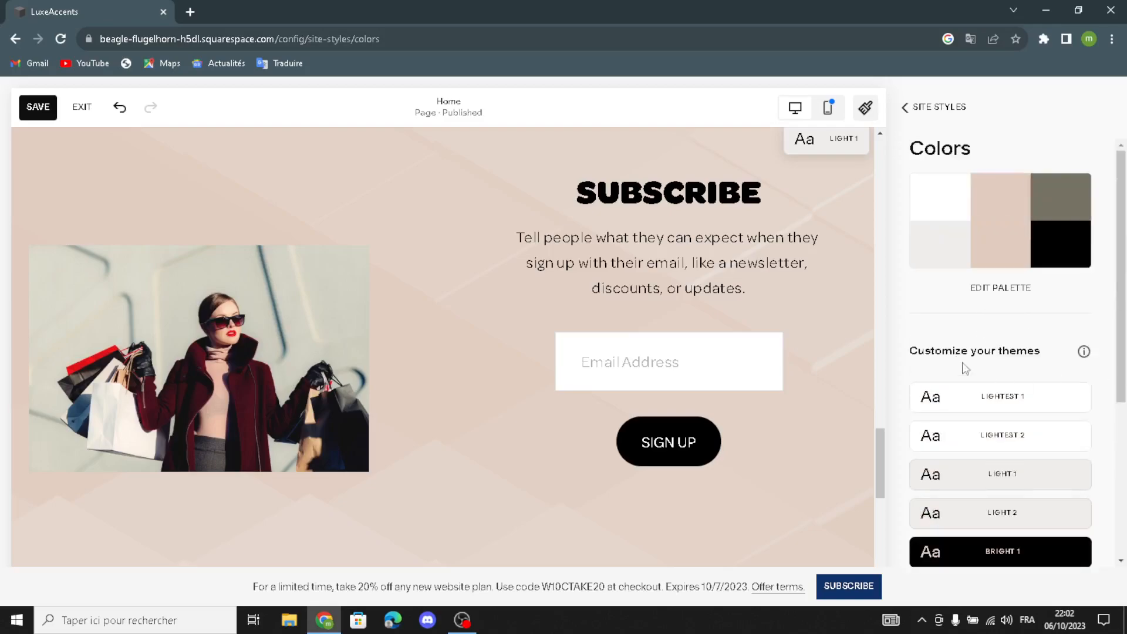
pyautogui.click(910, 108)
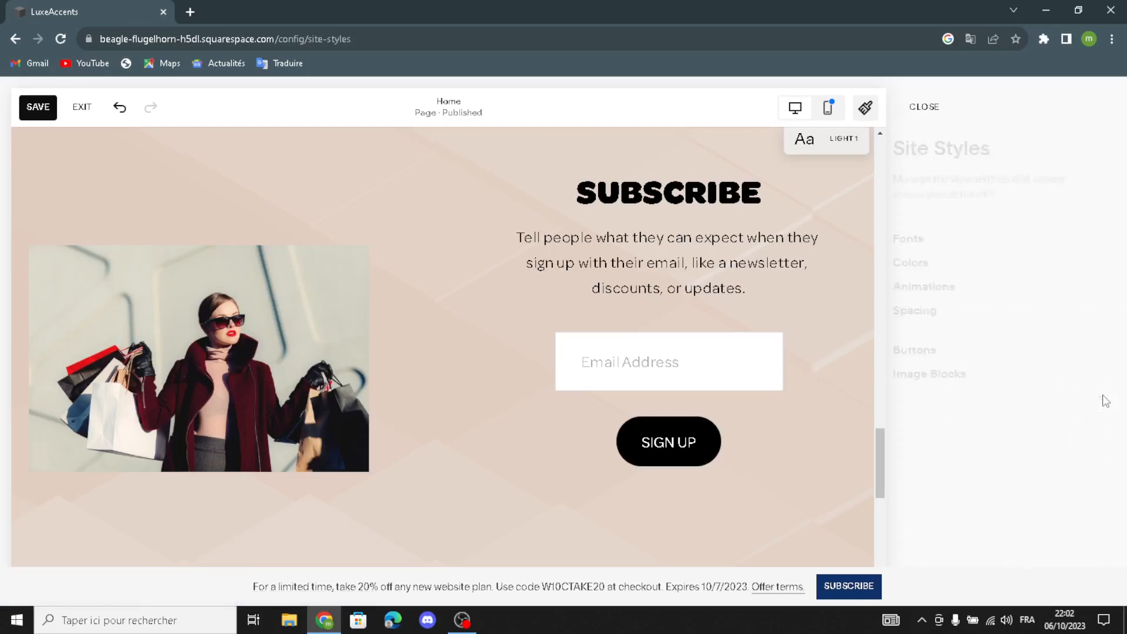
# Set the site-wide animation style to Scale and return to the site styles overview.
pyautogui.click(936, 285)
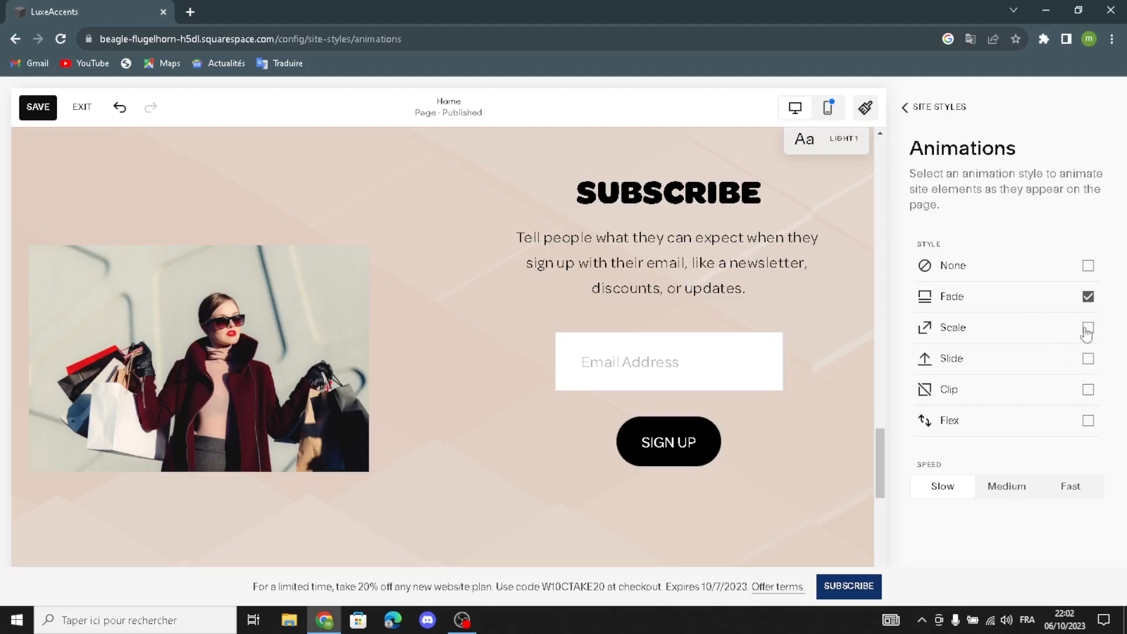
pyautogui.click(1088, 328)
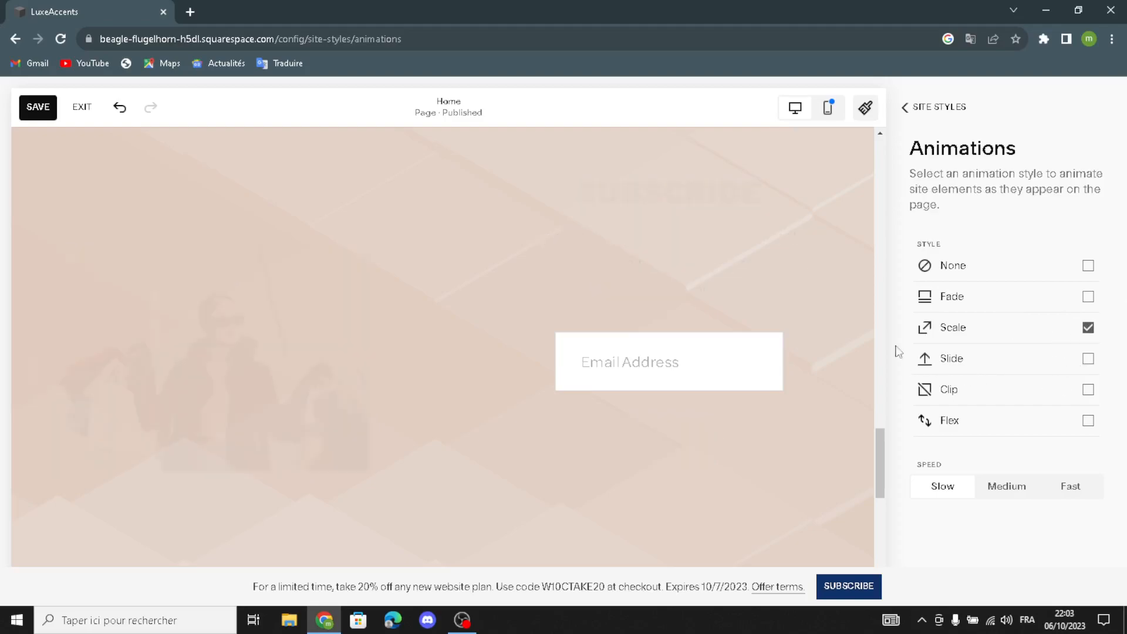
pyautogui.click(897, 107)
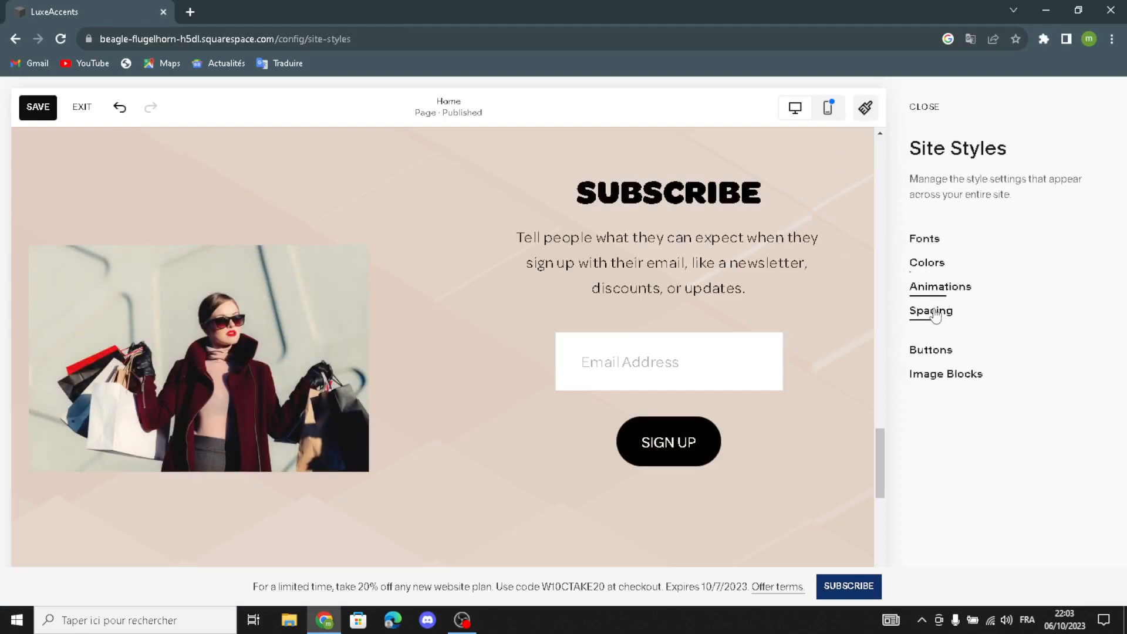
# Examine the site-wide spacing settings and close the site styles.
pyautogui.click(933, 312)
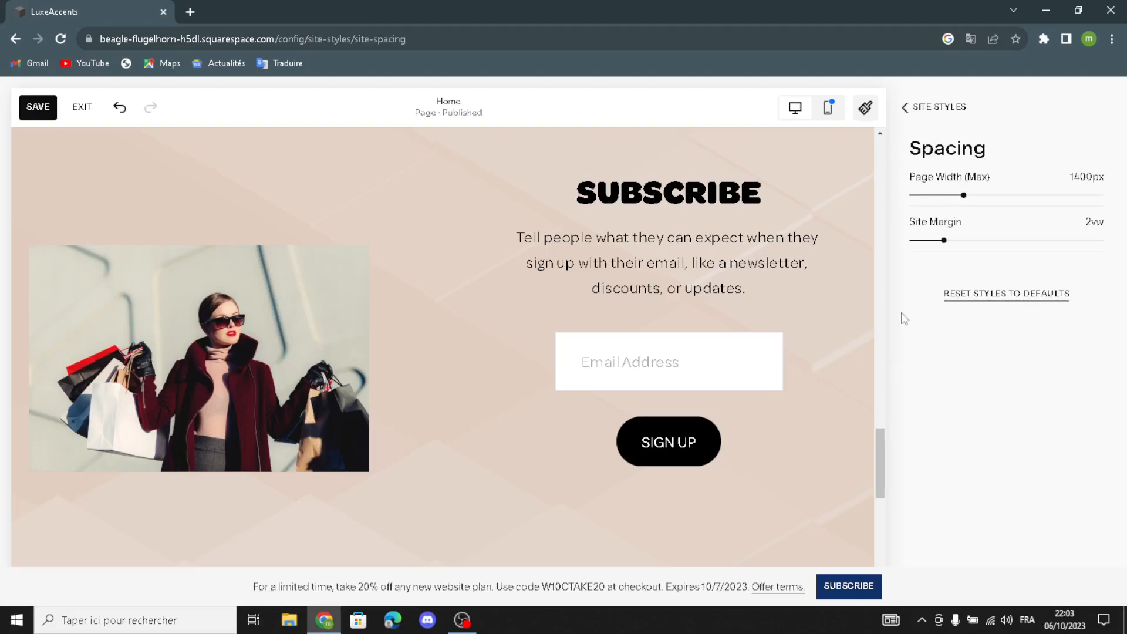
pyautogui.click(905, 107)
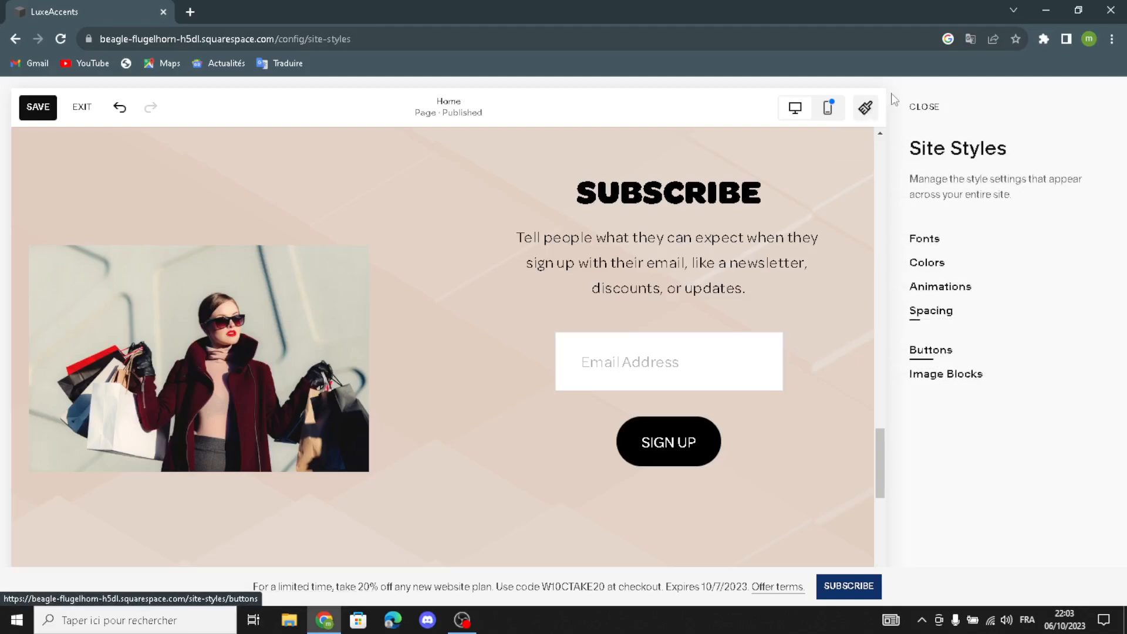
pyautogui.click(919, 131)
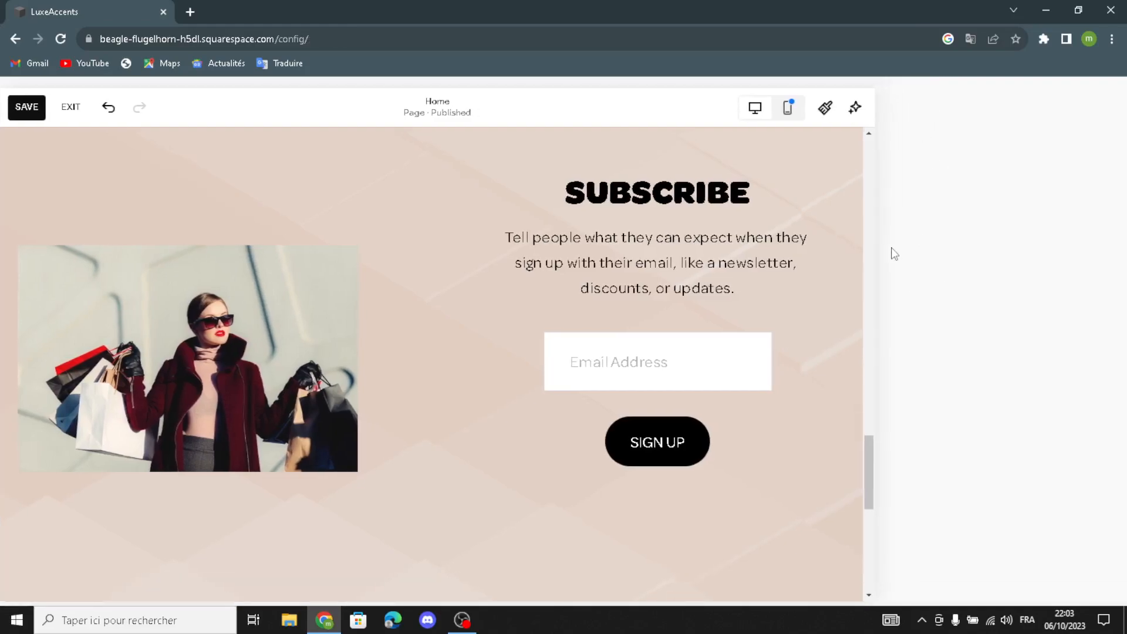
# Review the restyled home page from the welcome banner through the product and text sections to the subscribe section.
pyautogui.scroll(-5, 756, 262)
pyautogui.scroll(15, 738, 253)
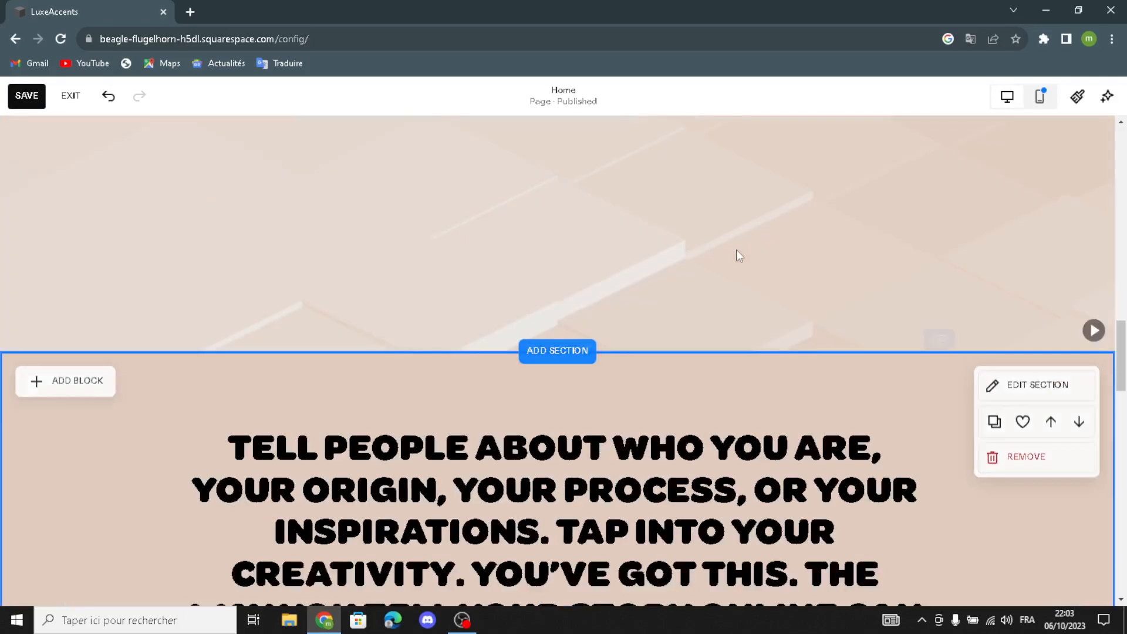
pyautogui.scroll(12, 736, 256)
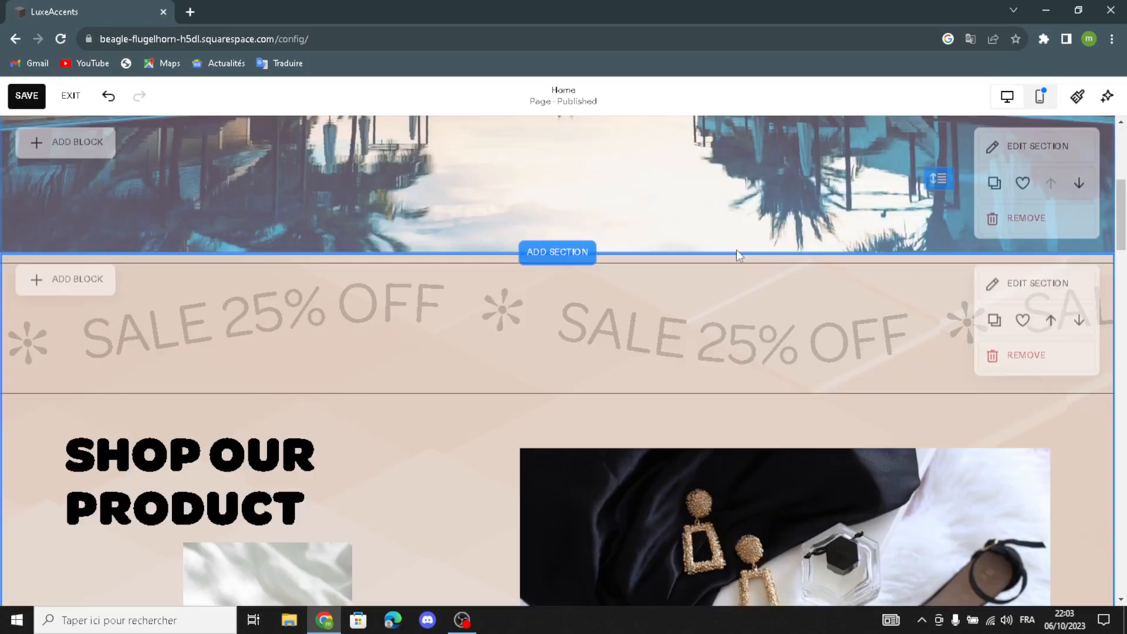
pyautogui.scroll(6, 738, 255)
pyautogui.scroll(-3, 738, 255)
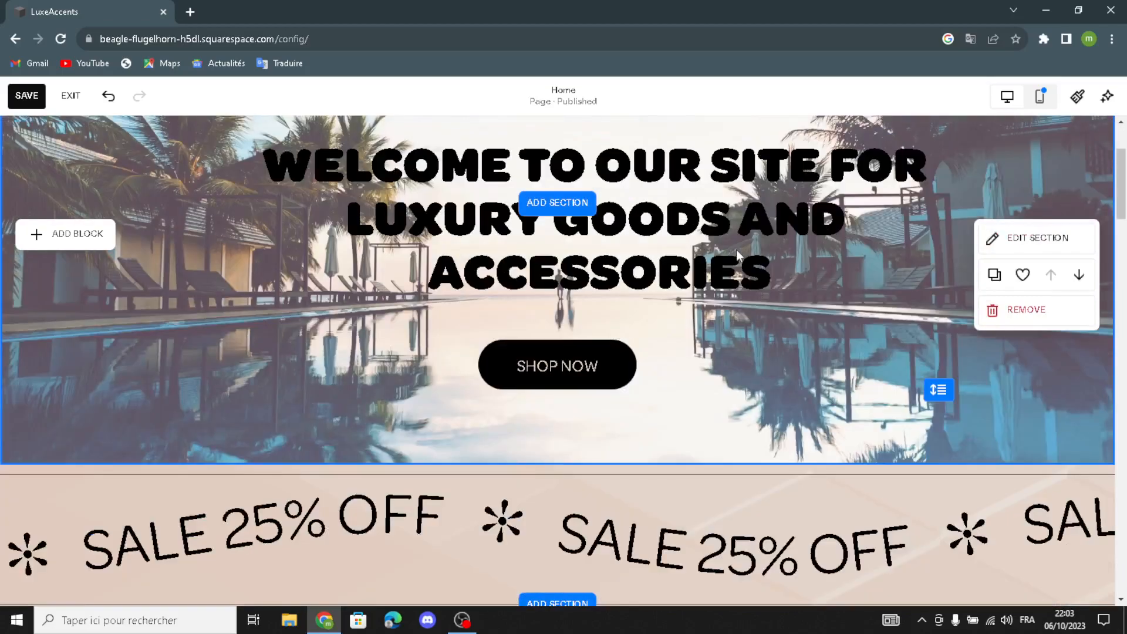
pyautogui.scroll(-8, 736, 249)
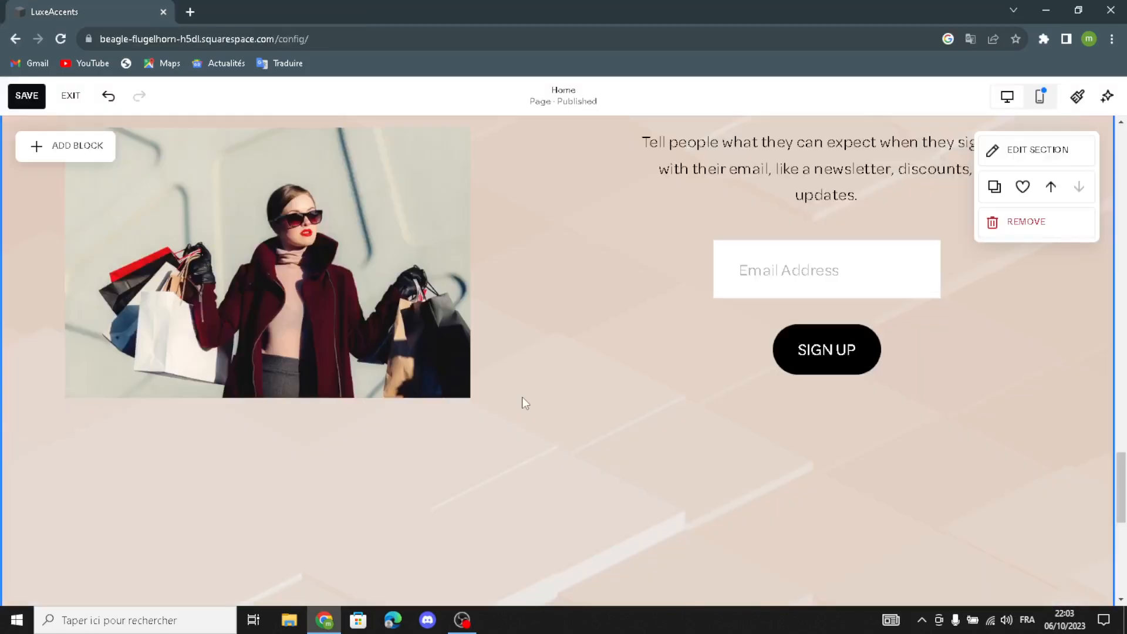
pyautogui.scroll(6, 523, 397)
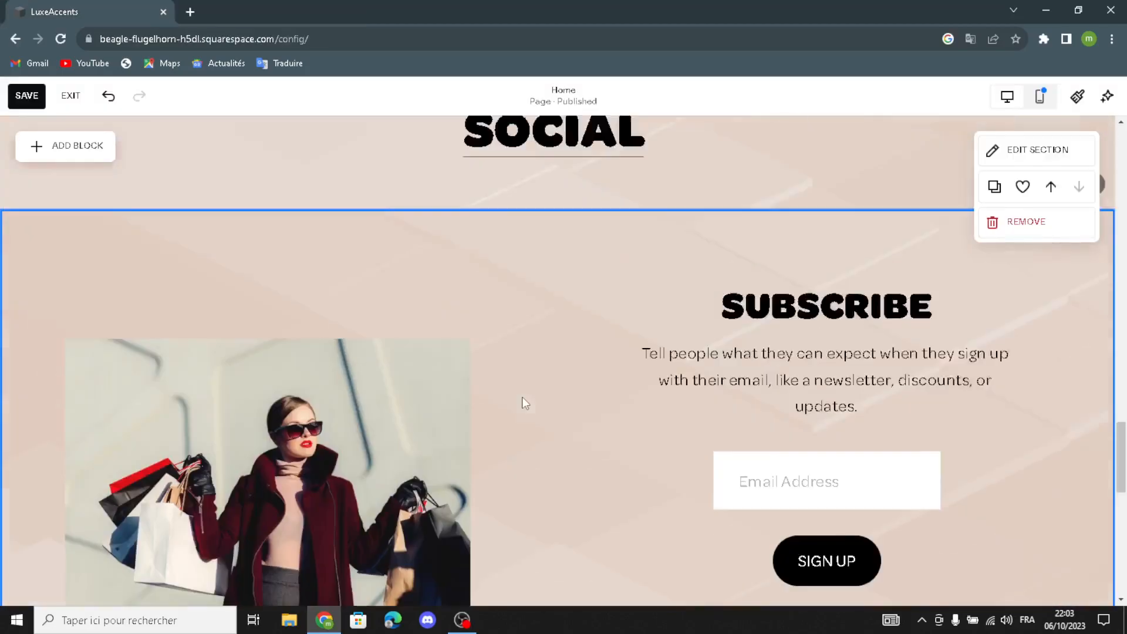
pyautogui.scroll(5, 523, 397)
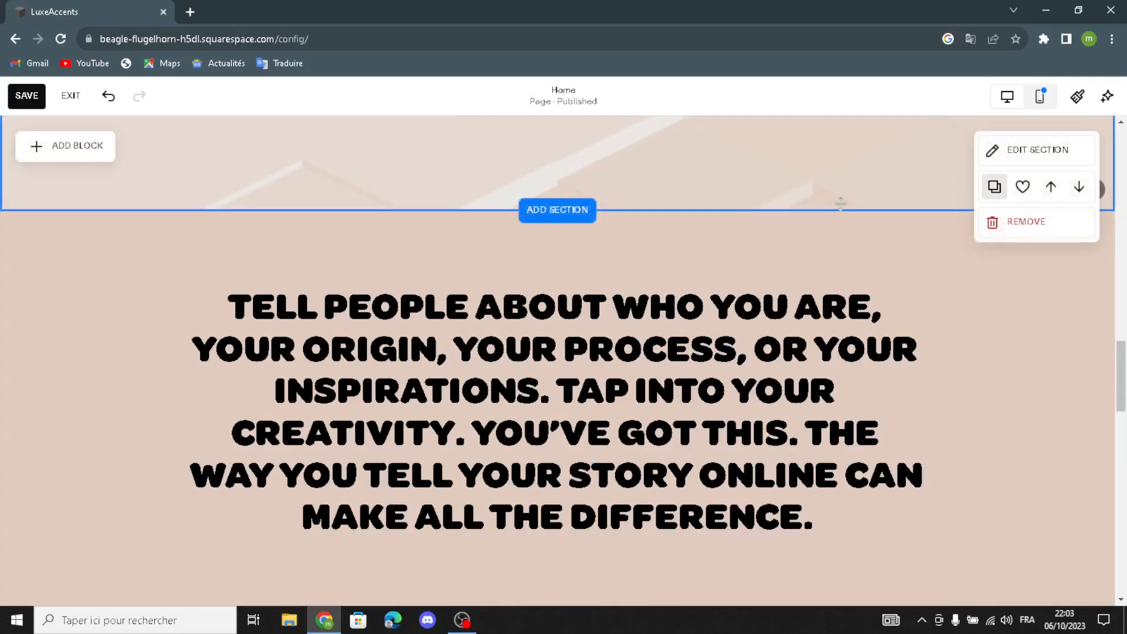
# Save the home page changes and leave page editing for the Selling overview.
pyautogui.click(34, 95)
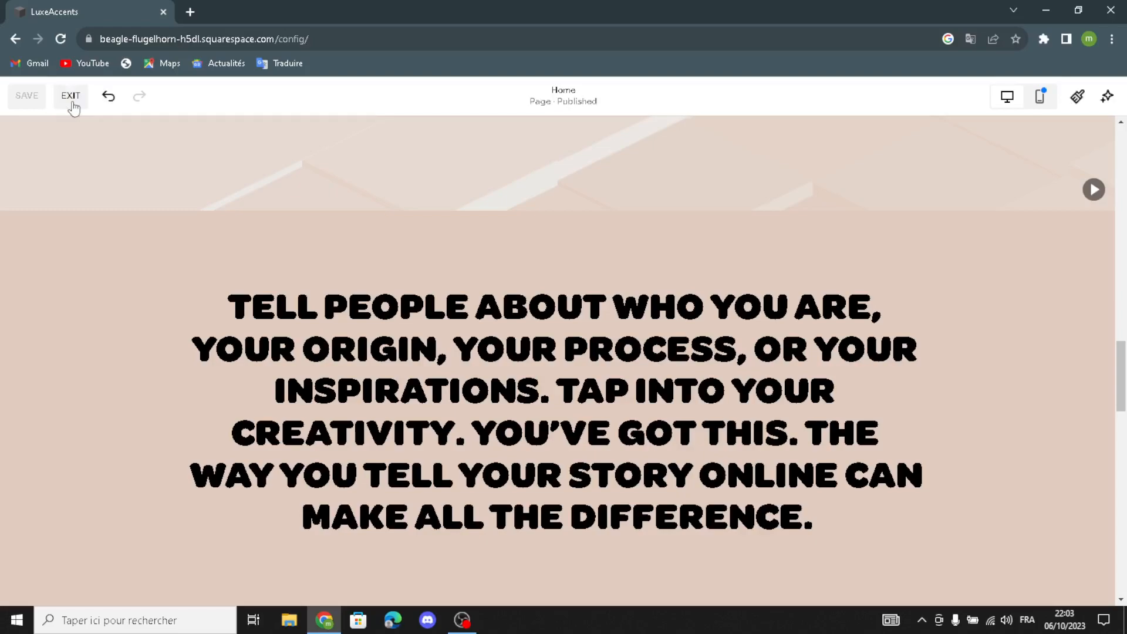
pyautogui.click(72, 97)
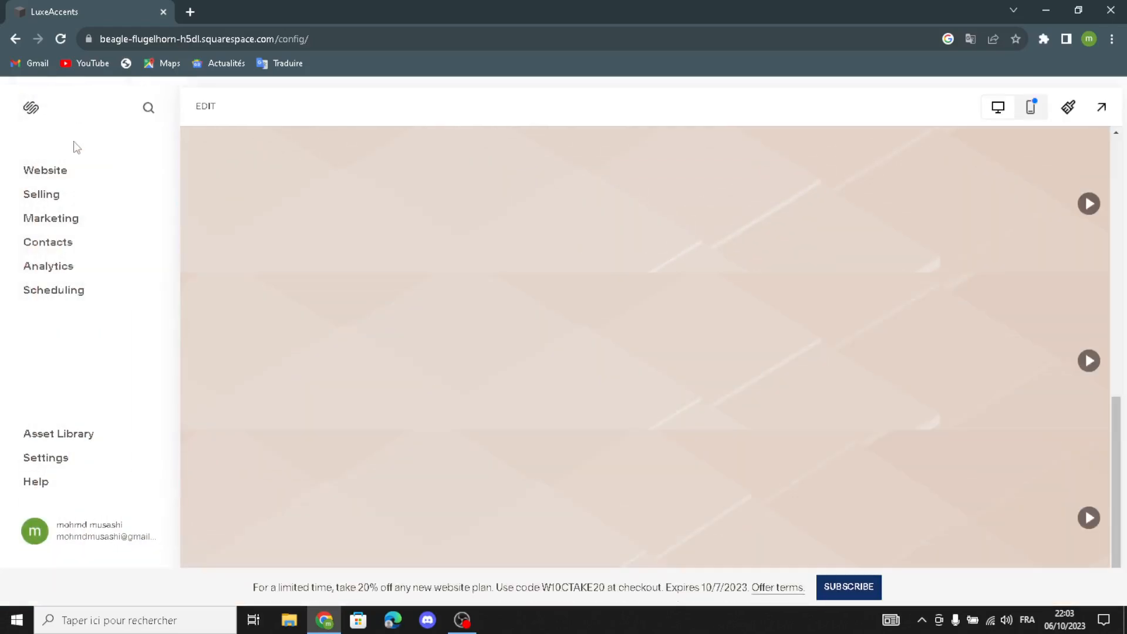
pyautogui.click(47, 200)
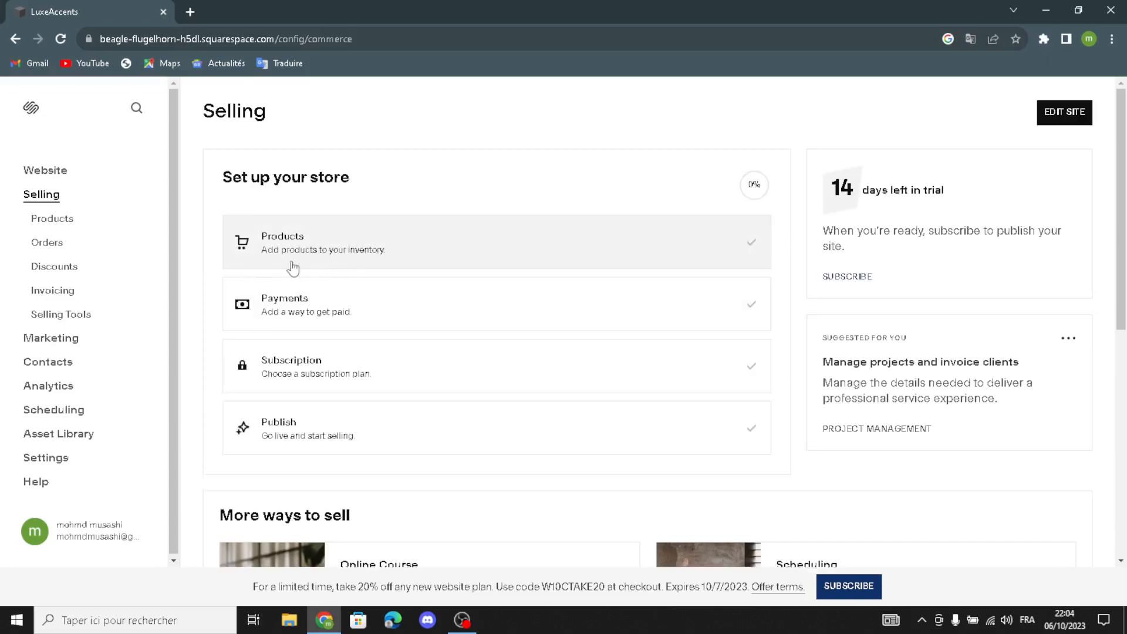
# Start a physical store product named "luxury goods" without an image and proceed to its inventory setup.
pyautogui.click(363, 259)
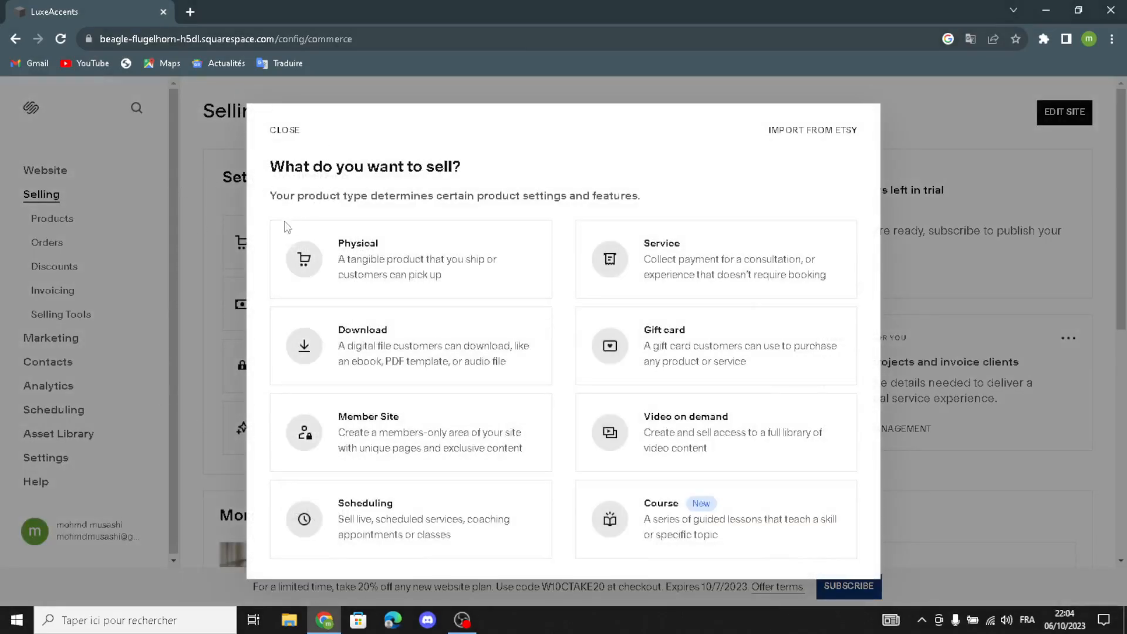
pyautogui.click(376, 261)
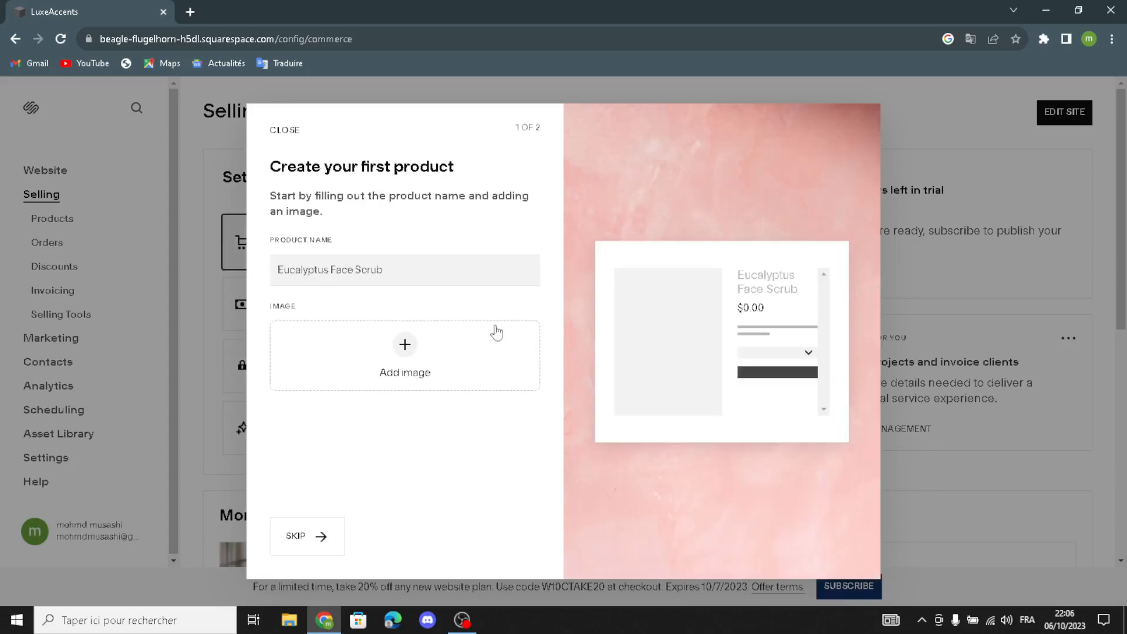
pyautogui.click(390, 272)
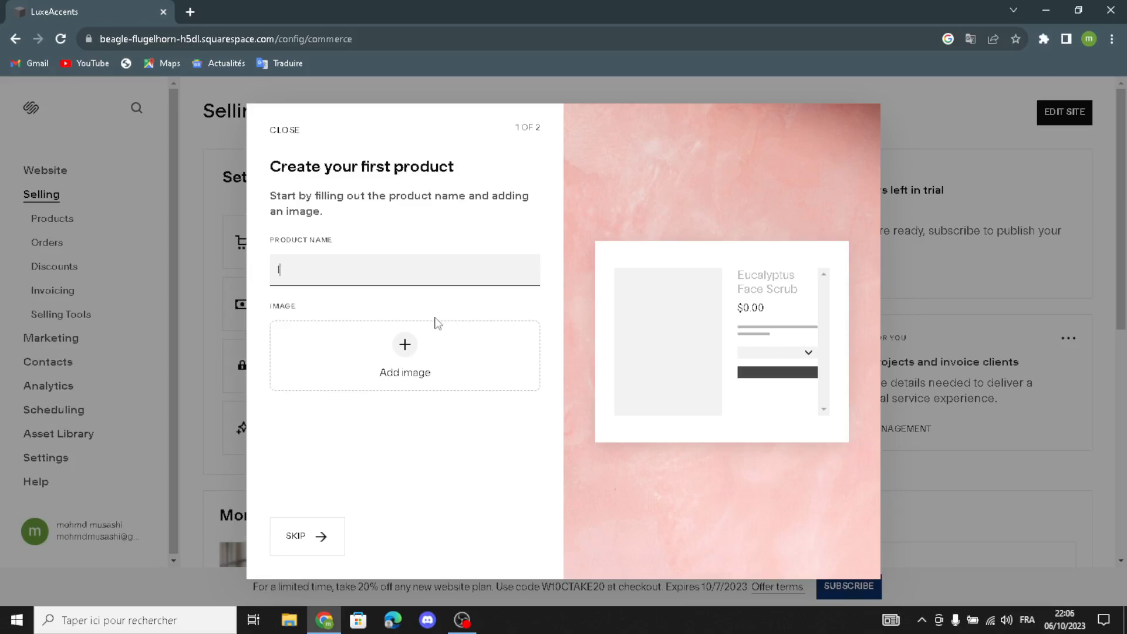
pyautogui.write('luxury good')
pyautogui.write('s')
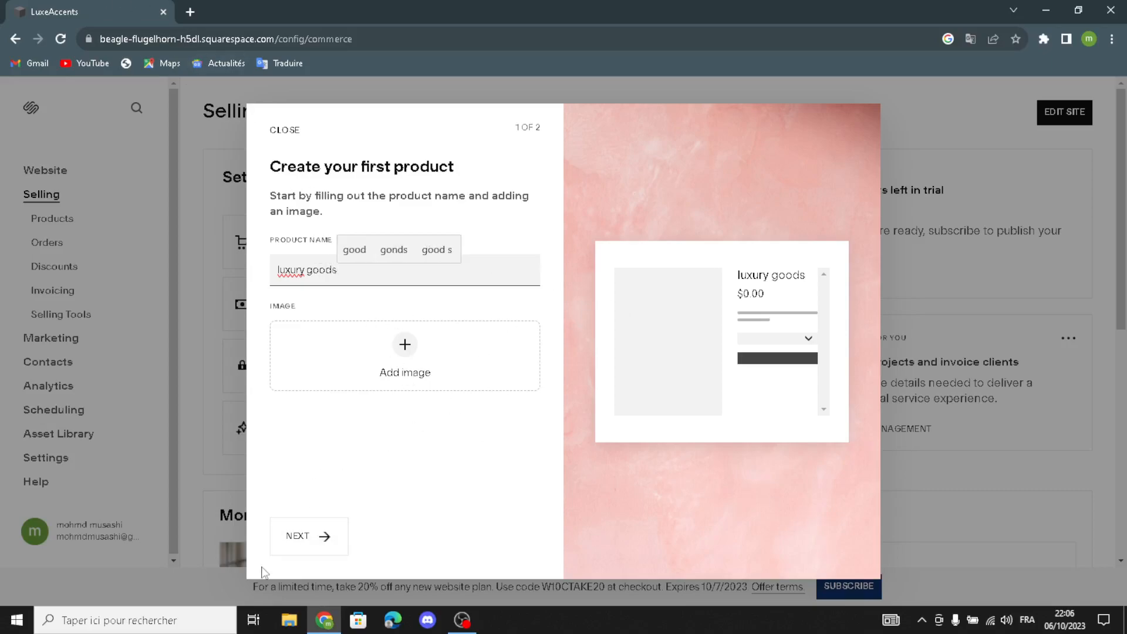
pyautogui.click(289, 552)
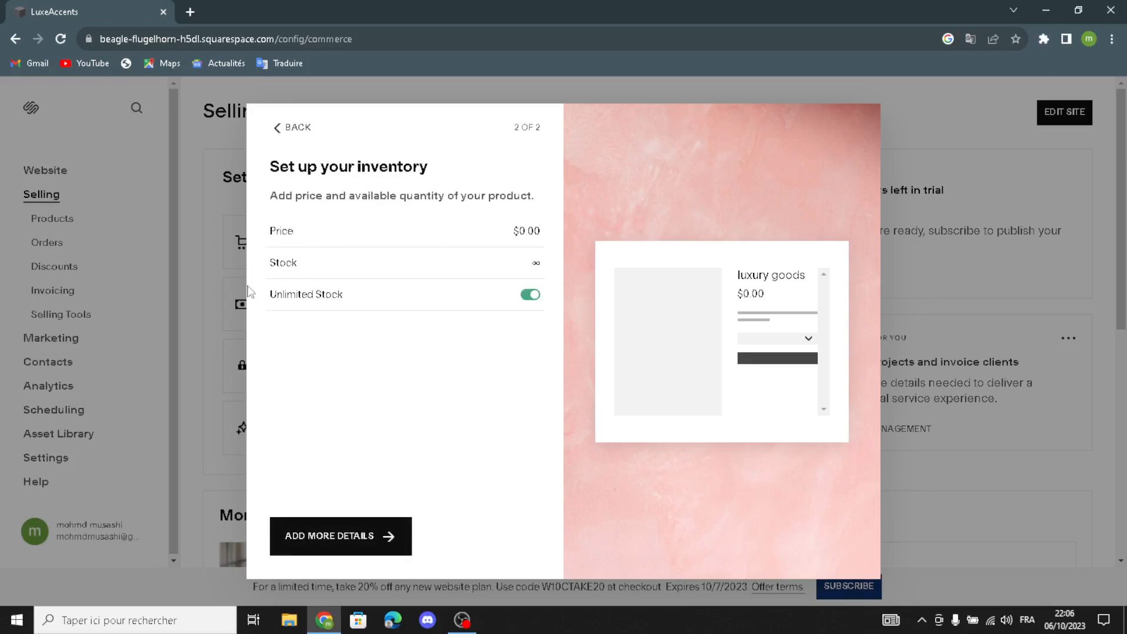
# Turn off unlimited stock for the "luxury goods" product.
pyautogui.click(530, 295)
pyautogui.click(290, 135)
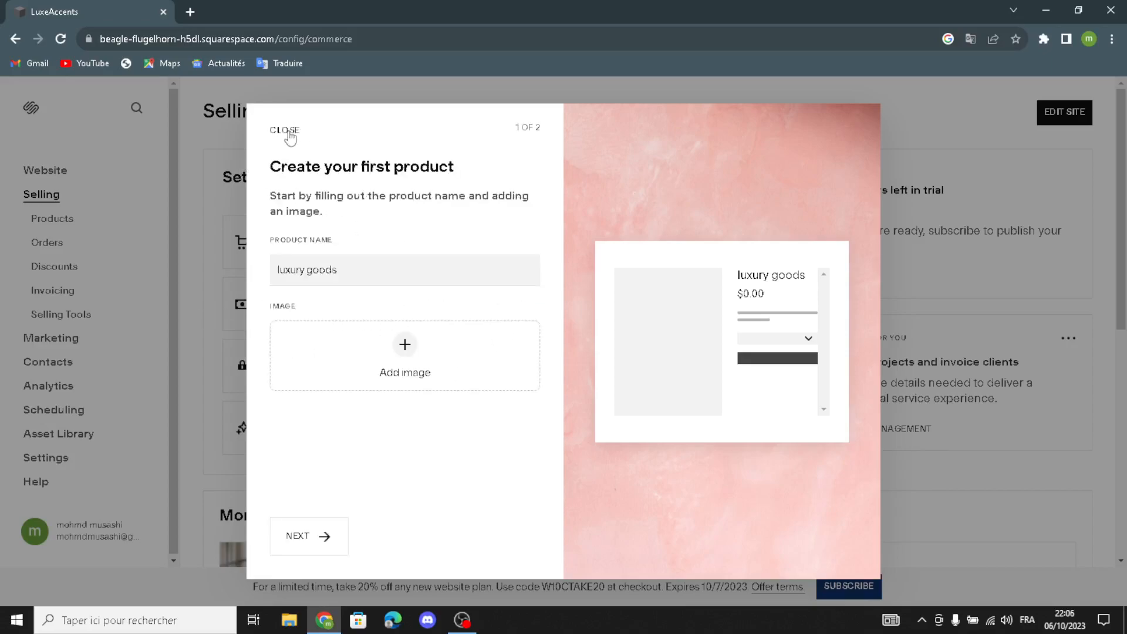
pyautogui.click(309, 550)
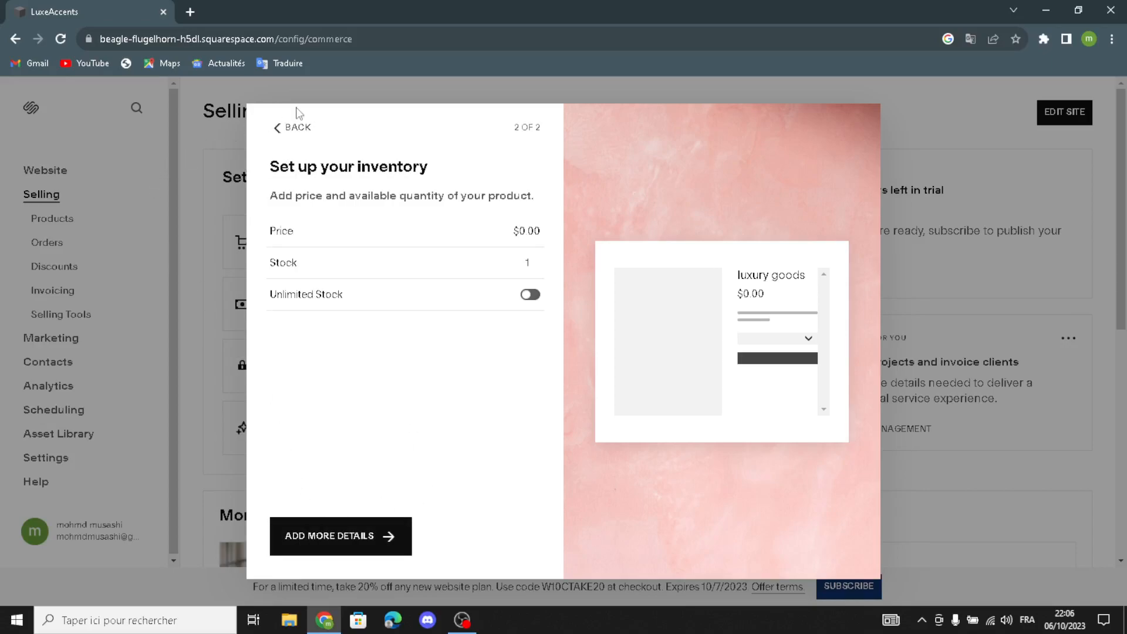
# Discard the unsaved "luxury goods" product and return to the Selling overview.
pyautogui.click(295, 135)
pyautogui.click(284, 130)
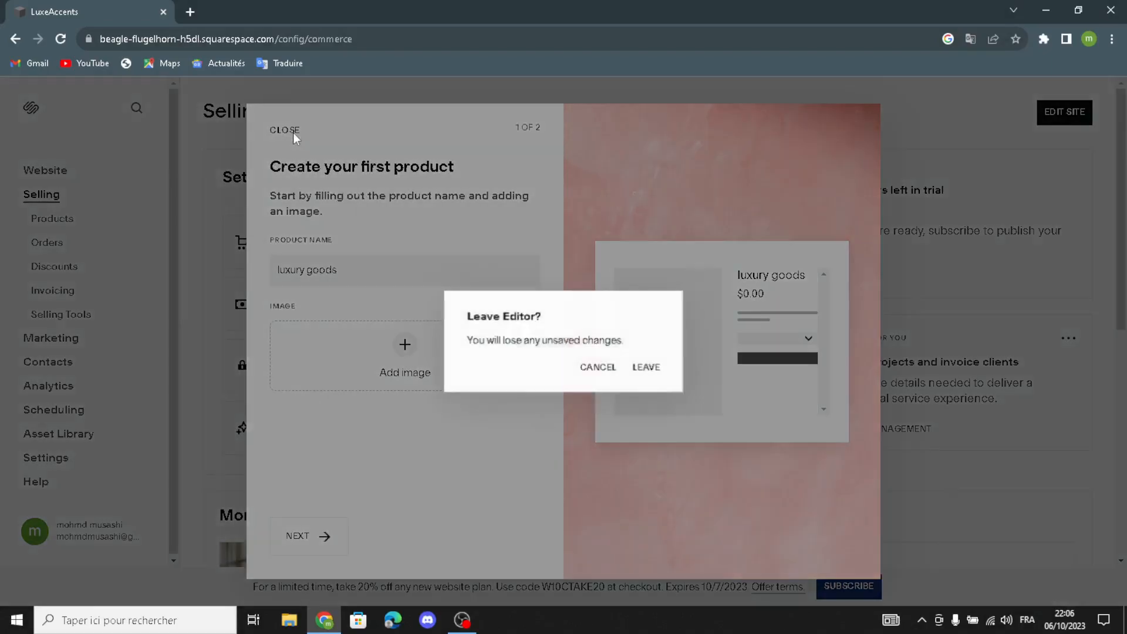
pyautogui.click(611, 373)
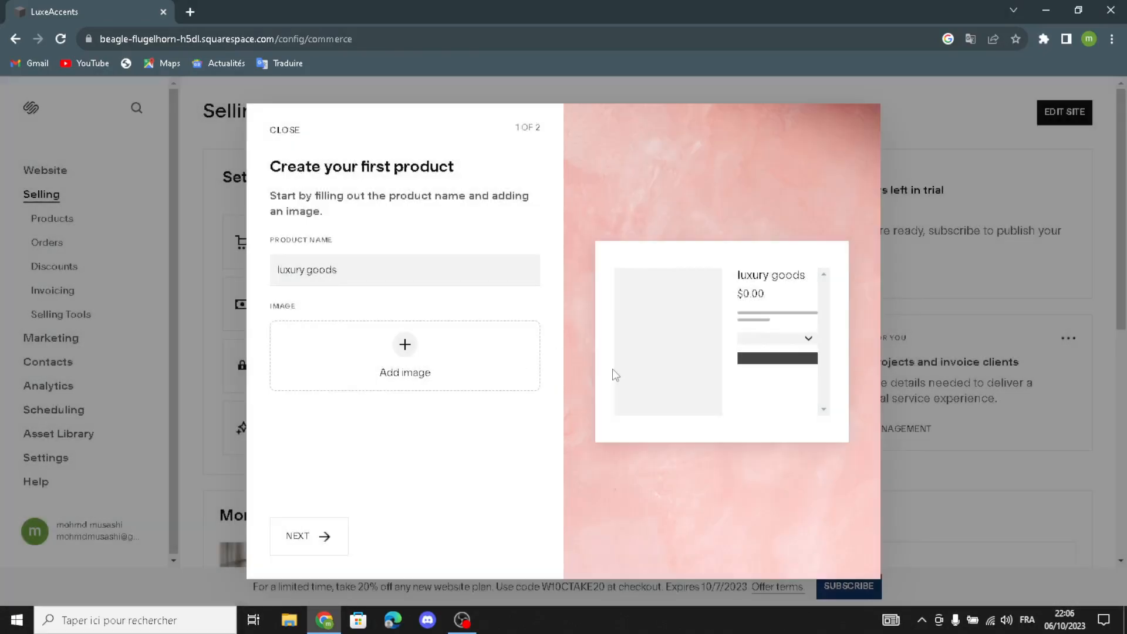
pyautogui.click(285, 130)
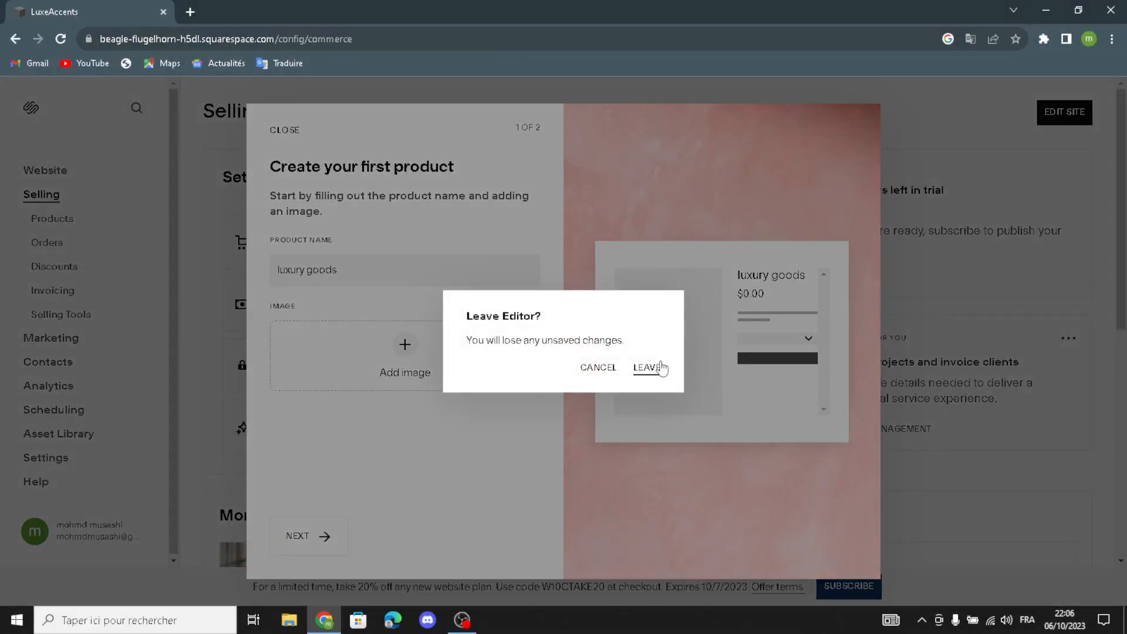
pyautogui.click(662, 368)
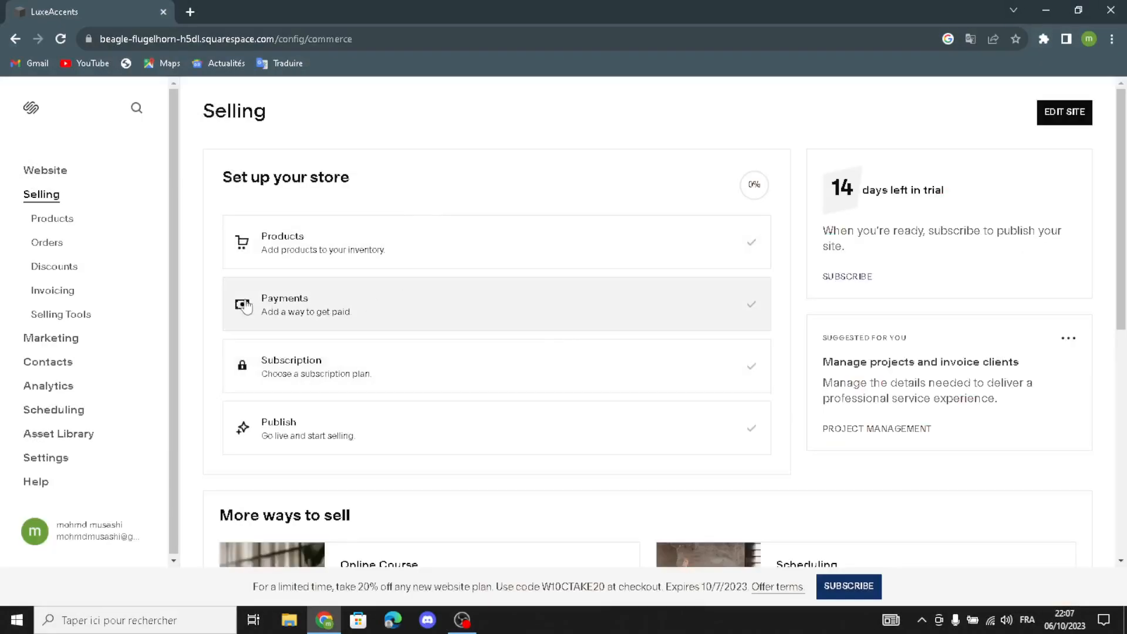
# Examine the payment processors offered for the store and close the settings.
pyautogui.click(318, 322)
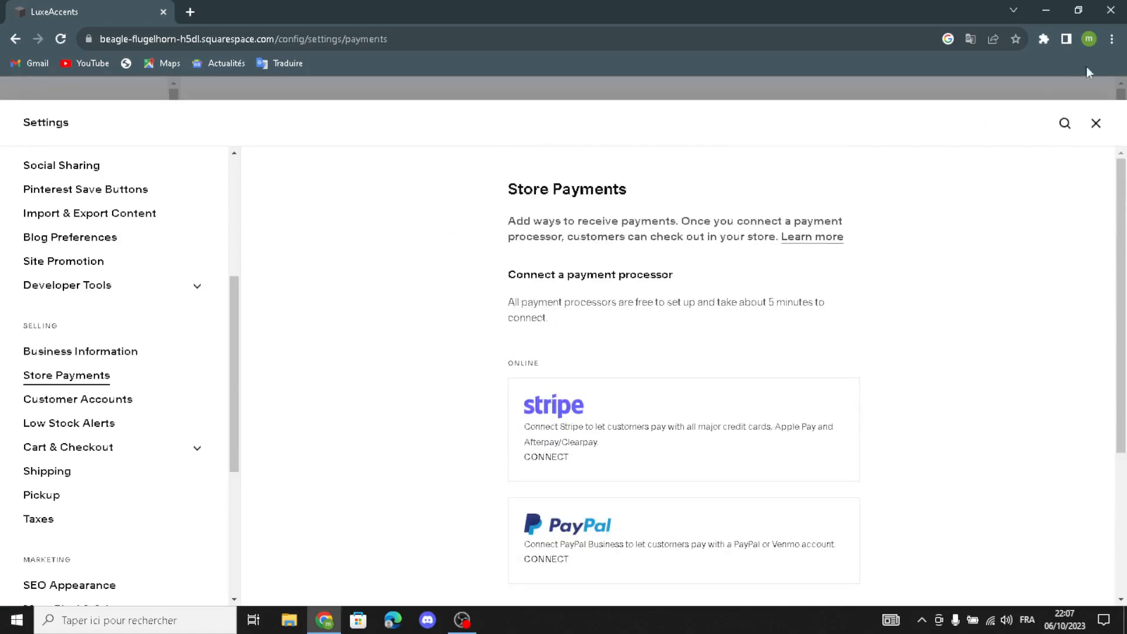
pyautogui.click(1098, 124)
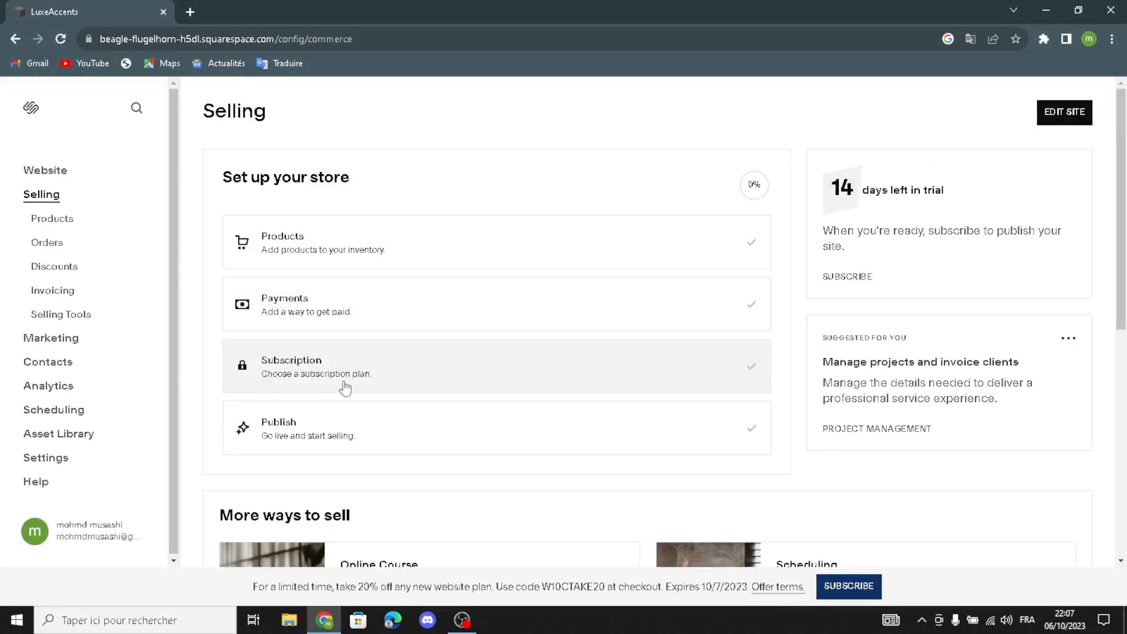
# Compare the subscription plans with monthly billing and close the plan selection without choosing one.
pyautogui.click(440, 405)
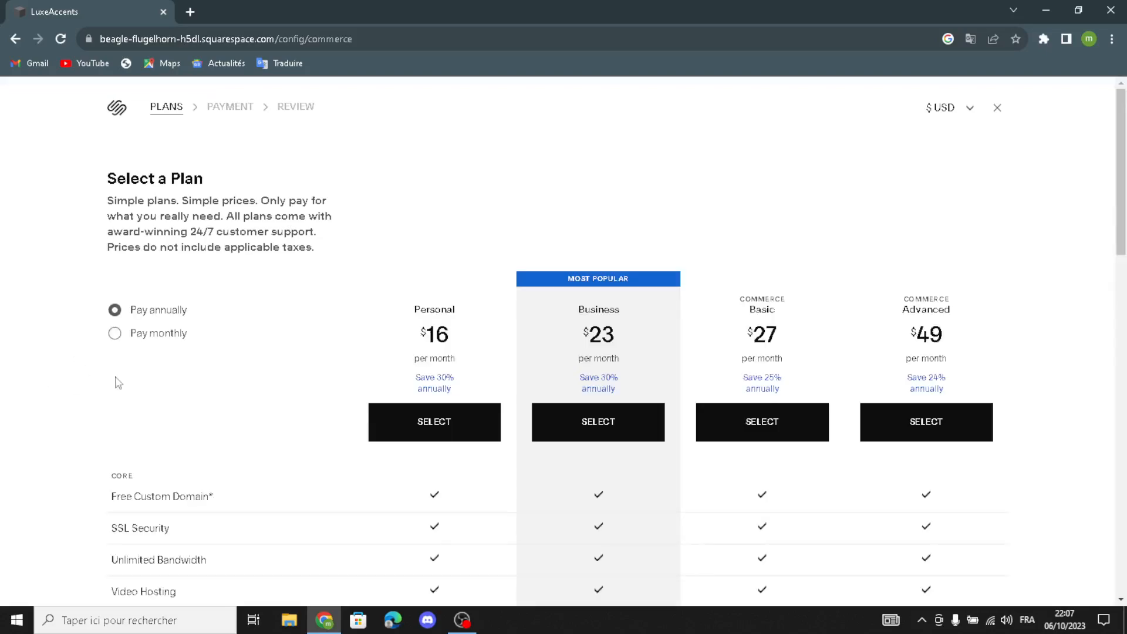
pyautogui.click(115, 334)
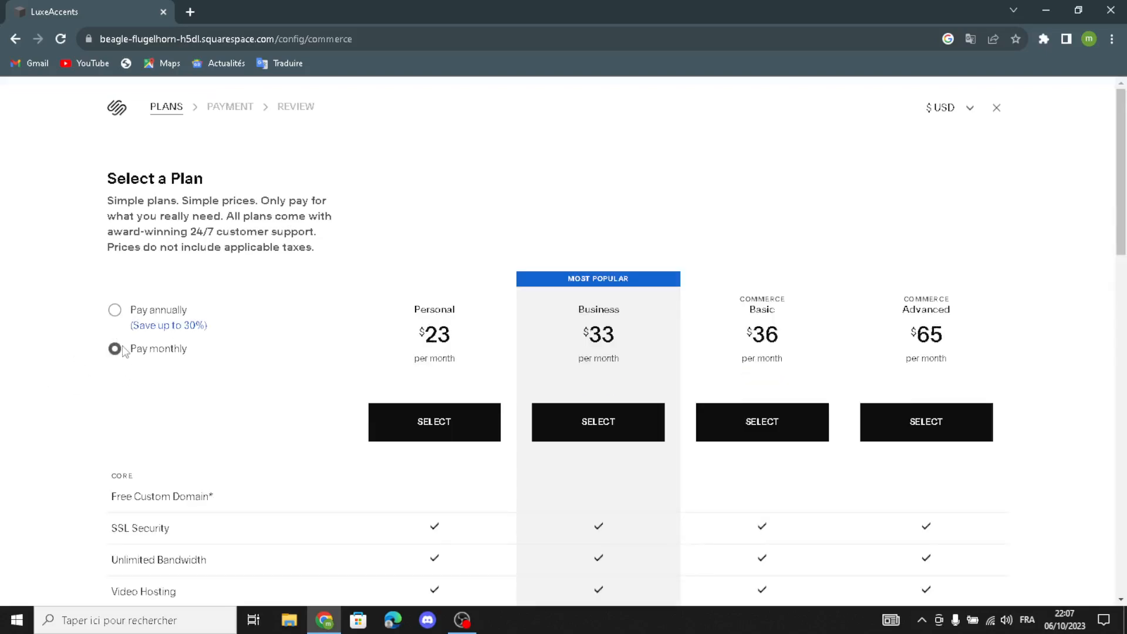
pyautogui.scroll(-1, 596, 410)
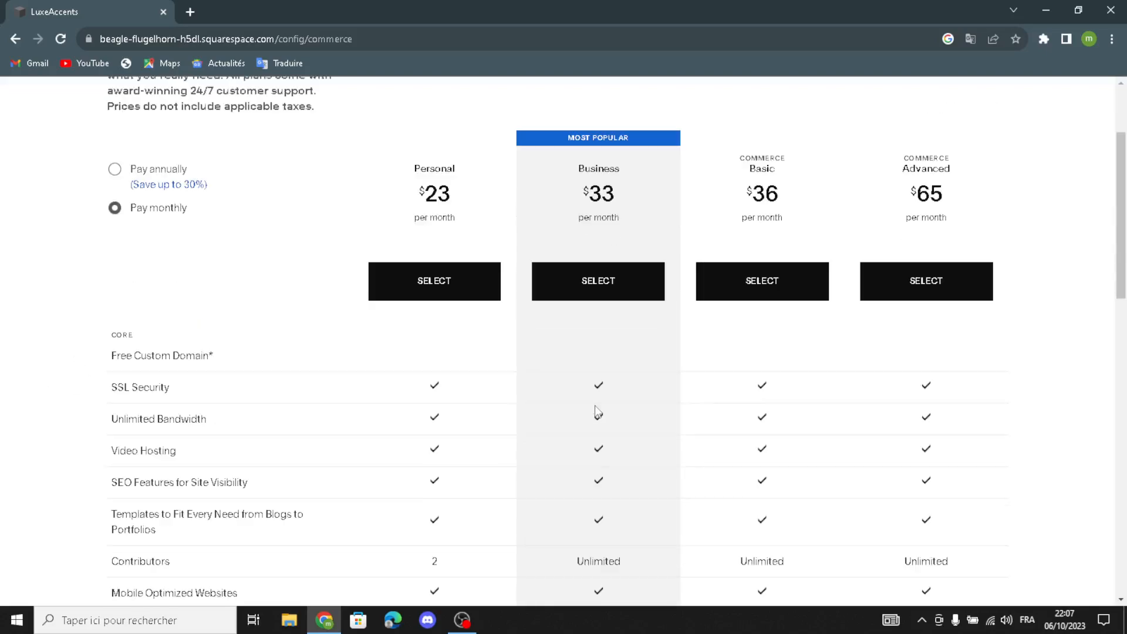
pyautogui.scroll(1, 548, 327)
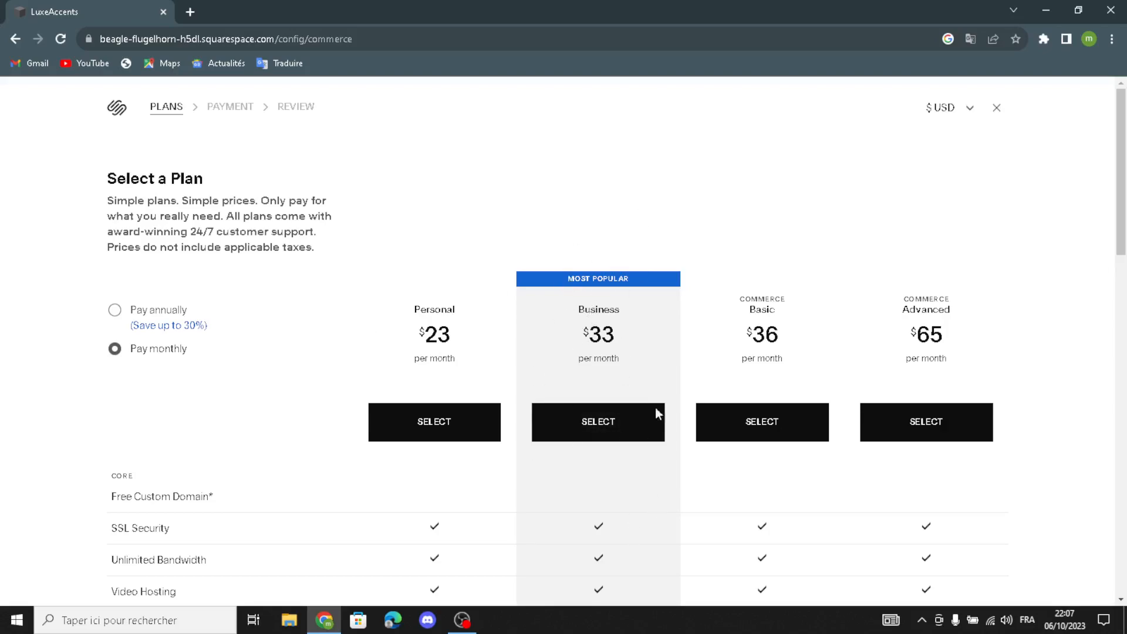
pyautogui.click(996, 107)
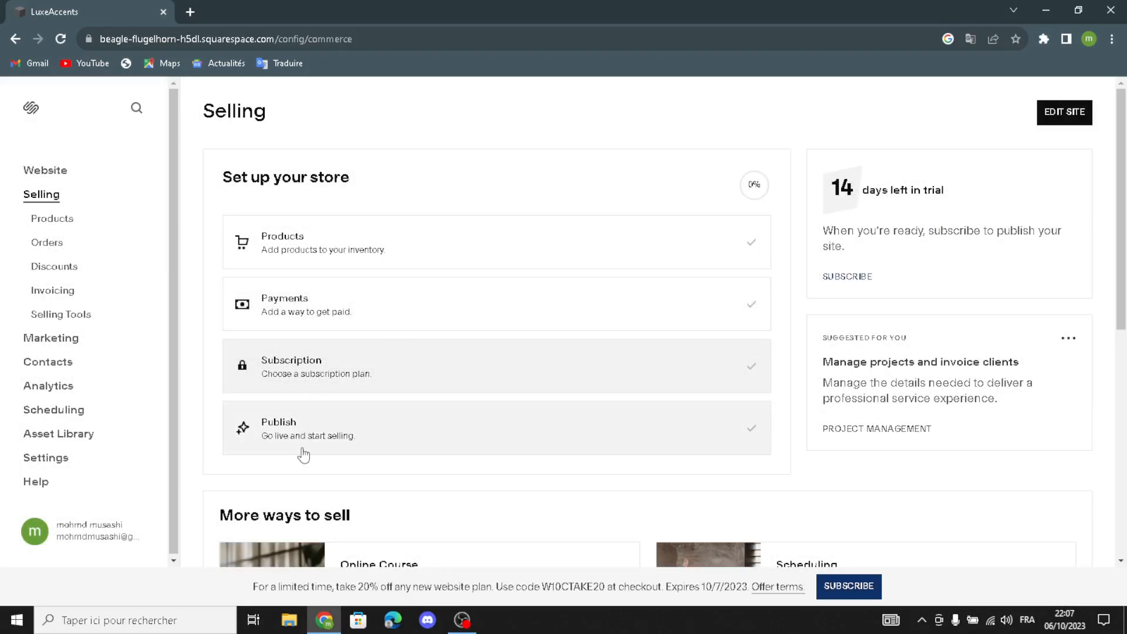